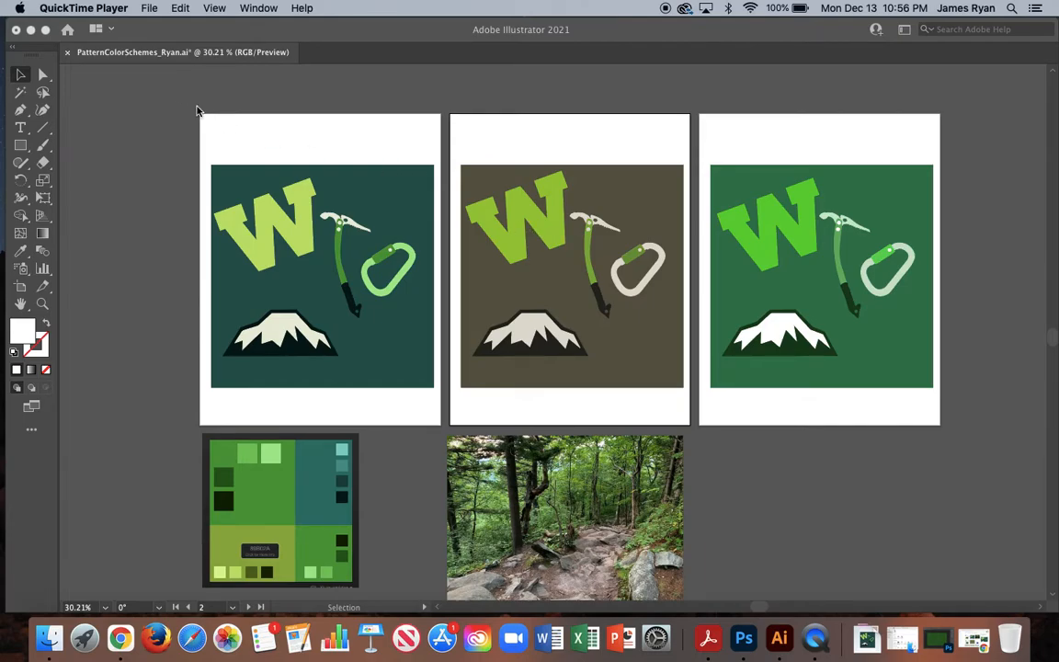
Save the document as a new Illustrator file, replacing "ColorSchemes" in the file name with "Repeat" and keeping the default Illustrator options.
{"action": "left_click", "coordinate": [139, 35]}
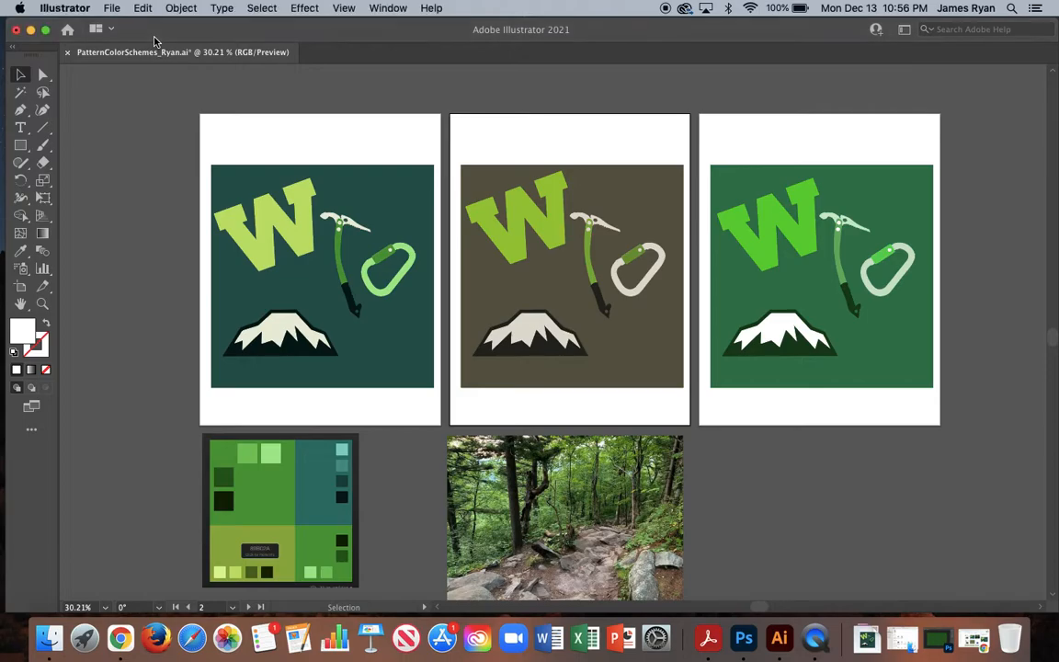
{"action": "left_click", "coordinate": [112, 9]}
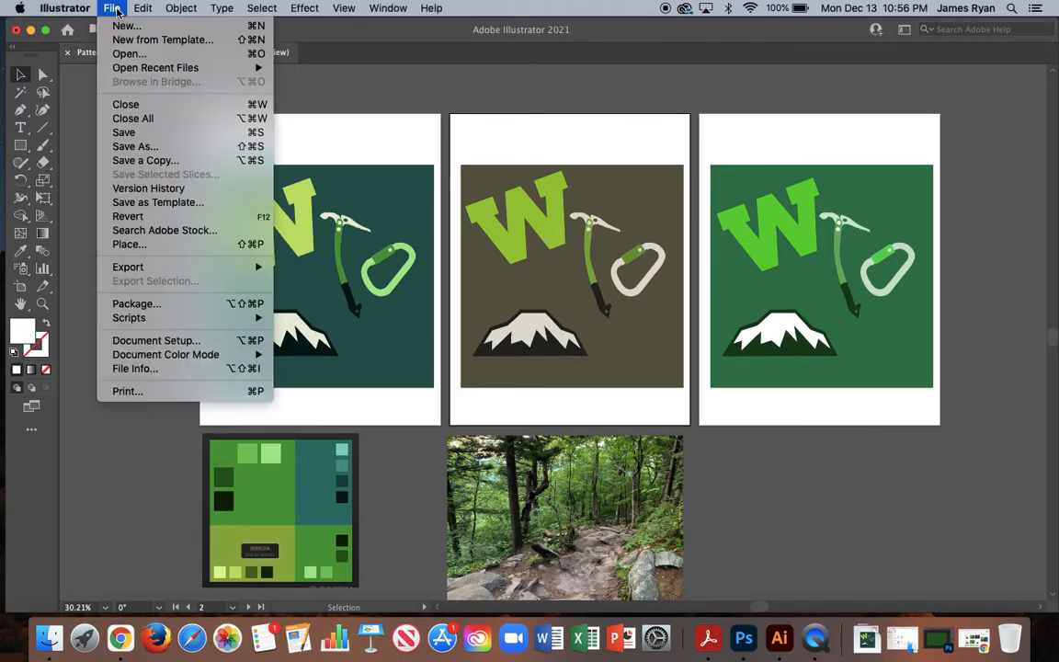
{"action": "left_click", "coordinate": [135, 146]}
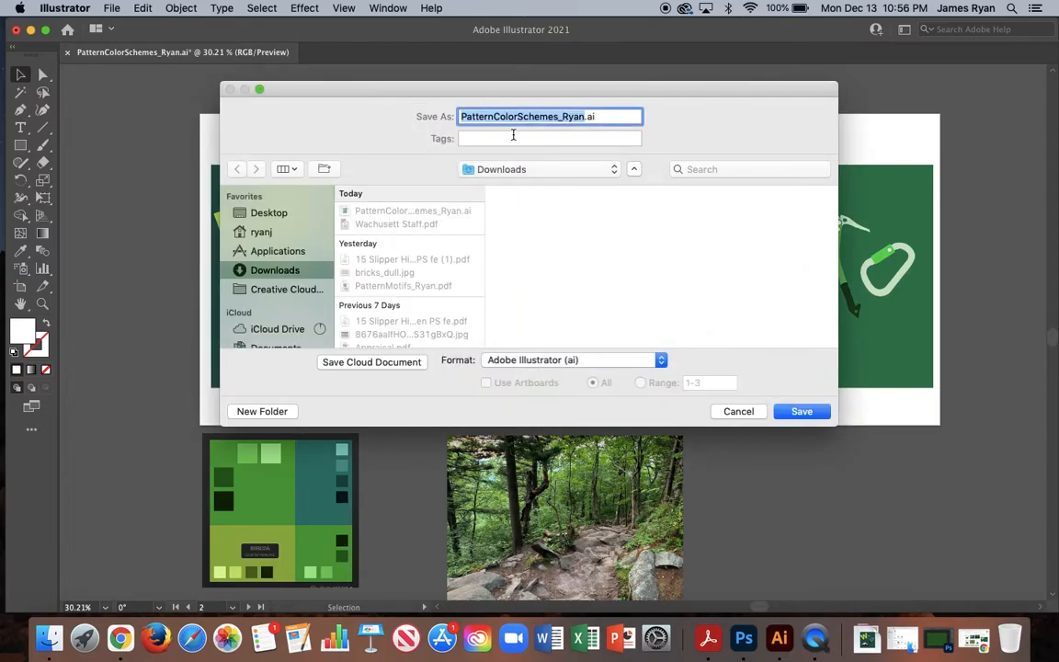
{"action": "left_click_drag", "start_coordinate": [495, 116], "coordinate": [550, 117]}
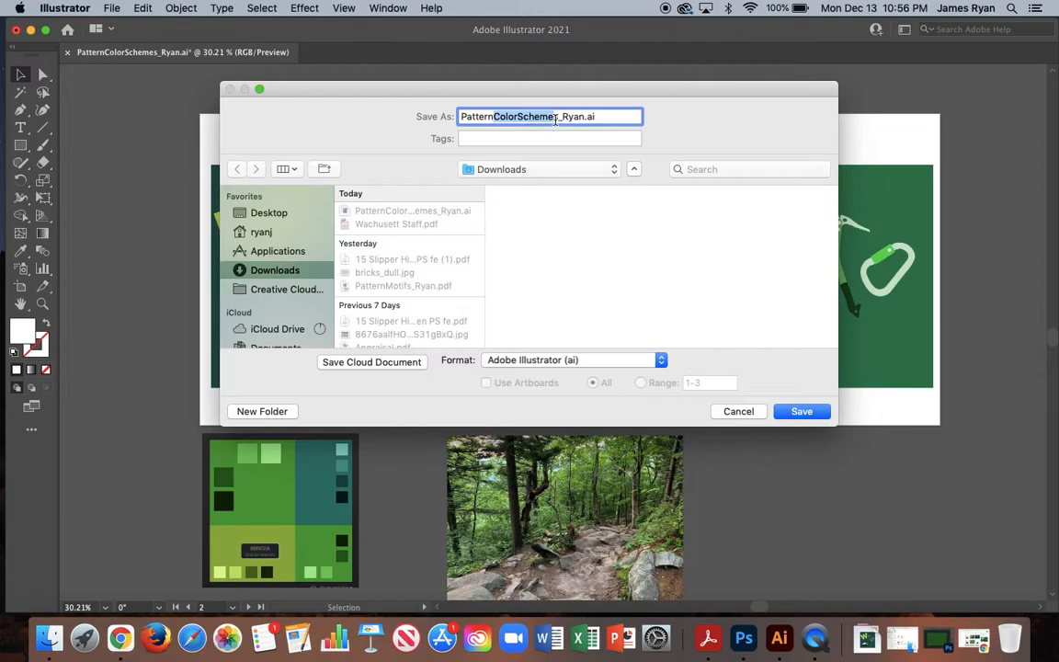
{"action": "type", "text": "REpea"}
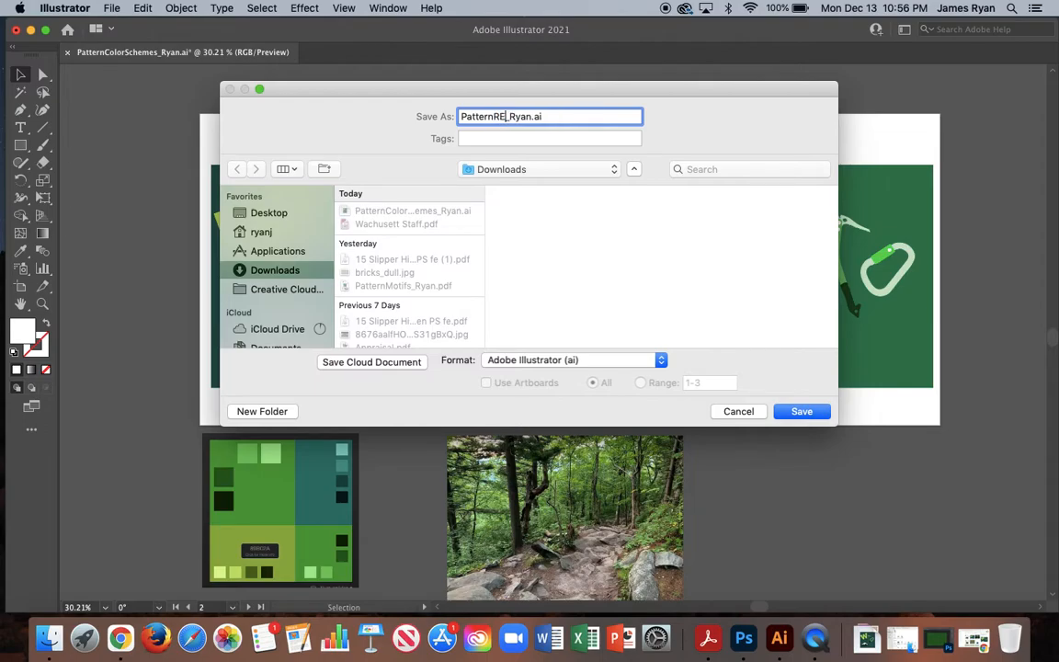
{"action": "key", "text": "BackSpace"}
{"action": "key", "text": "BackSpace"}
{"action": "key", "text": "BackSpace"}
{"action": "key", "text": "BackSpace"}
{"action": "key", "text": "BackSpace"}
{"action": "type", "text": "Repeat"}
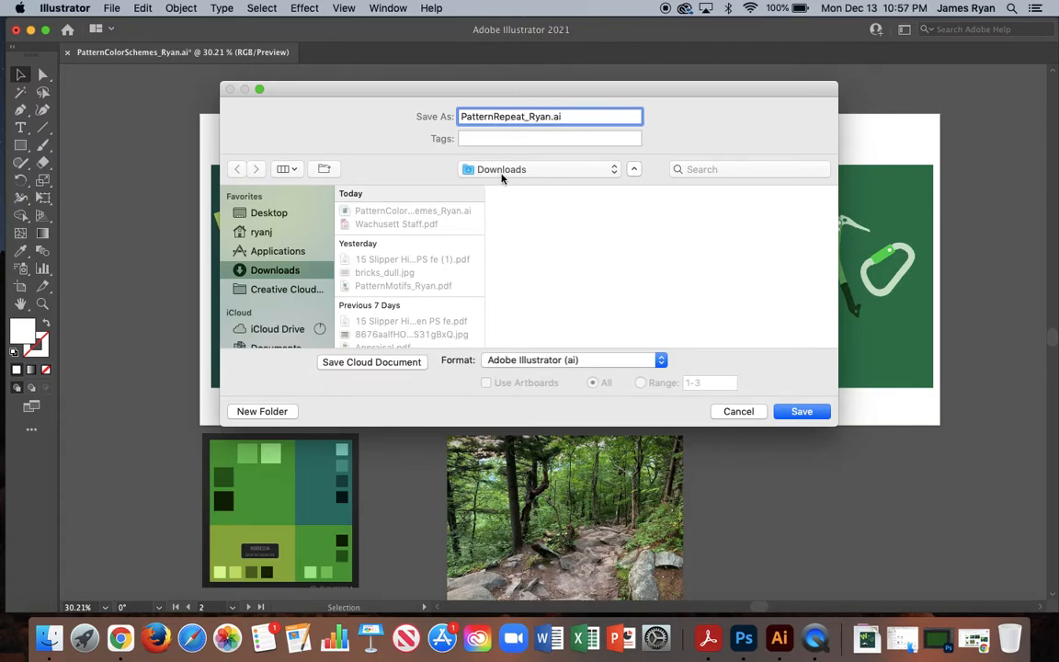
{"action": "left_click", "coordinate": [799, 414]}
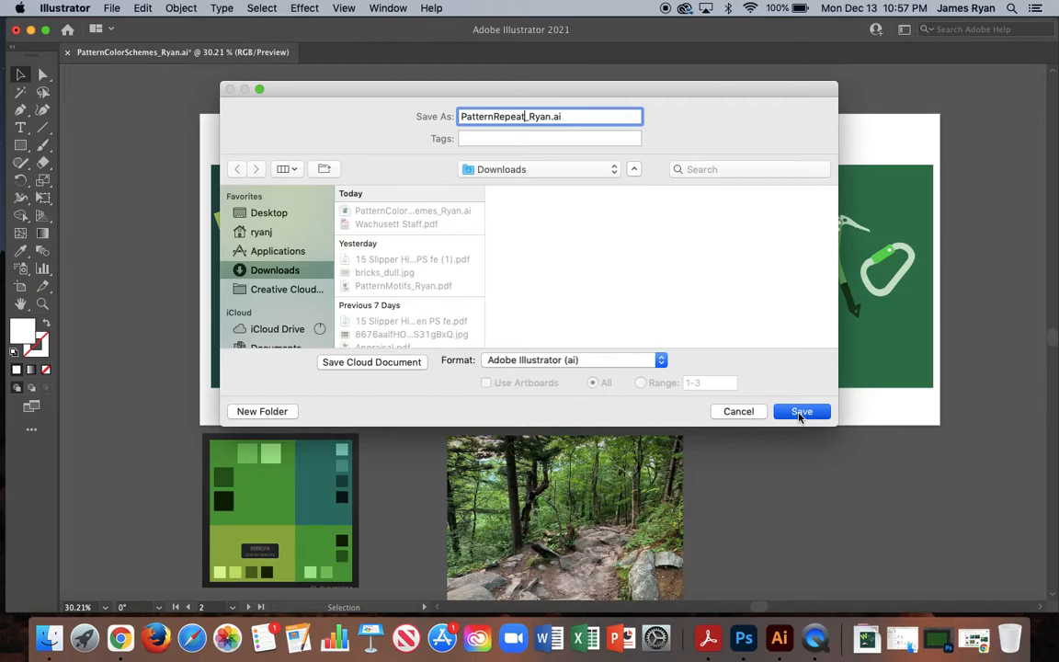
{"action": "left_click", "coordinate": [799, 414]}
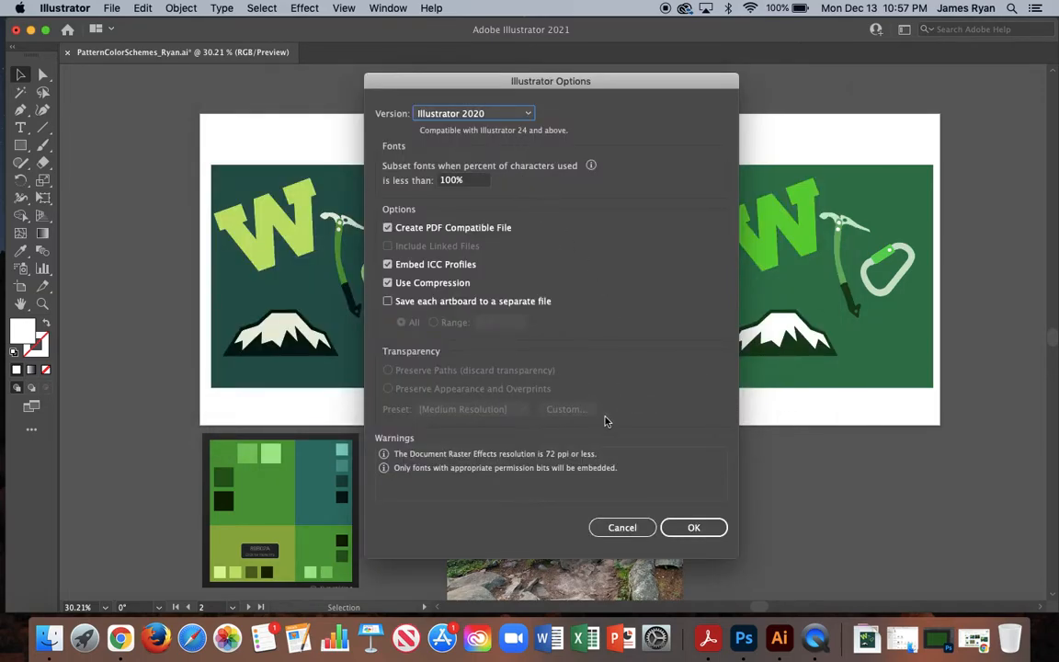
{"action": "left_click", "coordinate": [692, 528]}
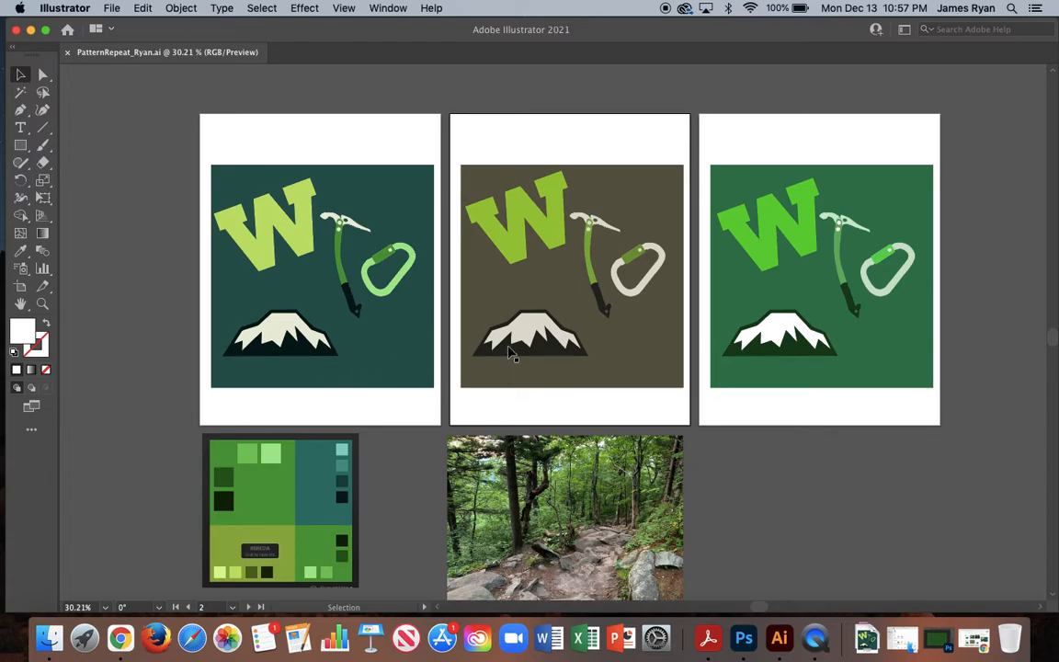
Delete the forest photo and the color palette image below the artboards.
{"action": "left_click", "coordinate": [565, 518]}
{"action": "key", "text": "Delete"}
{"action": "left_click", "coordinate": [301, 483]}
{"action": "key", "text": "Delete"}
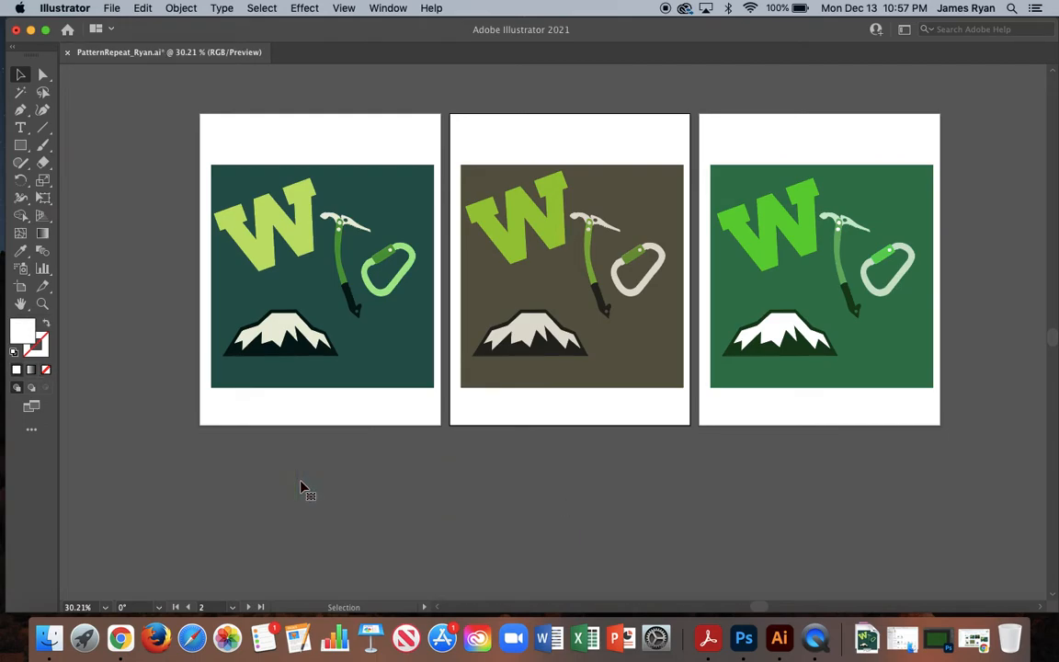
Delete all artwork on the first and third artboards.
{"action": "left_click_drag", "start_coordinate": [245, 129], "coordinate": [409, 378]}
{"action": "key", "text": "Delete"}
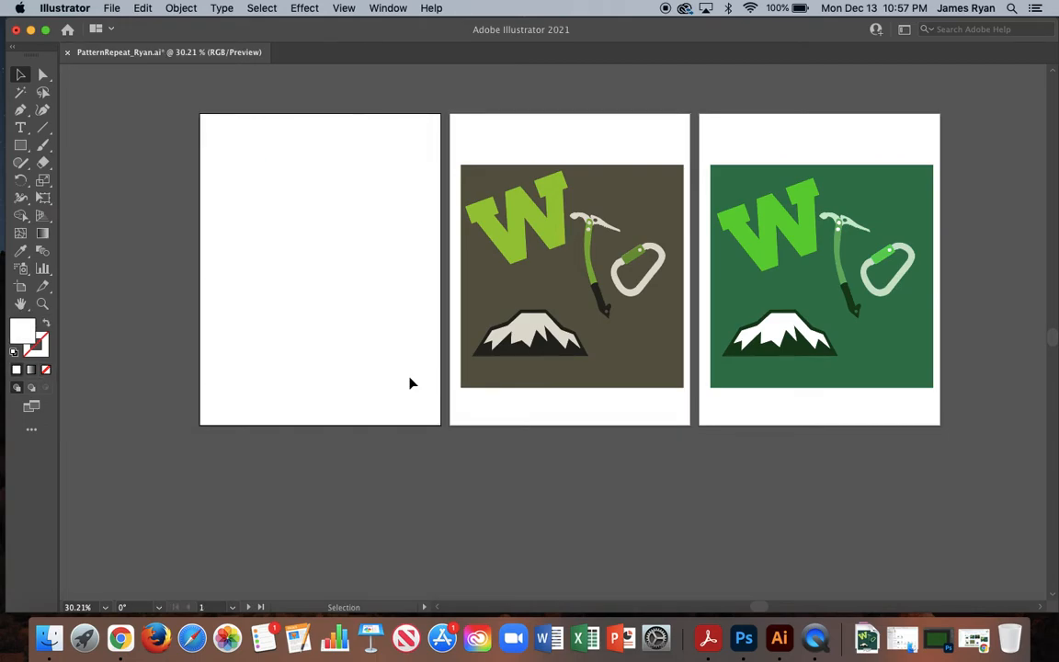
{"action": "left_click_drag", "start_coordinate": [770, 158], "coordinate": [872, 398]}
{"action": "key", "text": "Delete"}
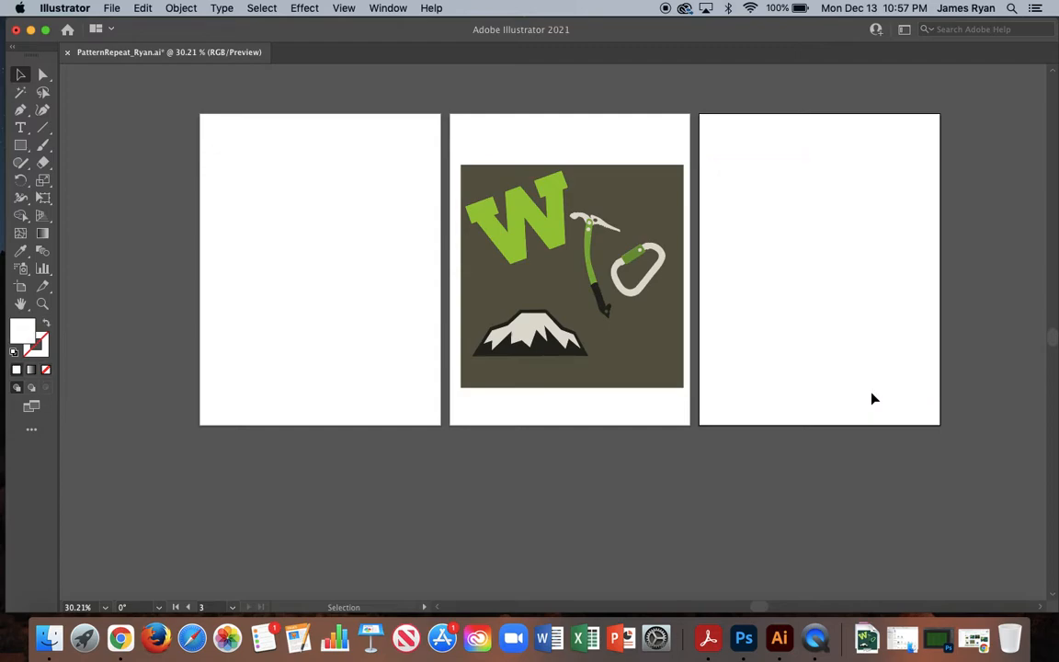
Move the brown background square from the second artboard to the first and resize it to fill that artboard.
{"action": "left_click_drag", "start_coordinate": [482, 112], "coordinate": [701, 415]}
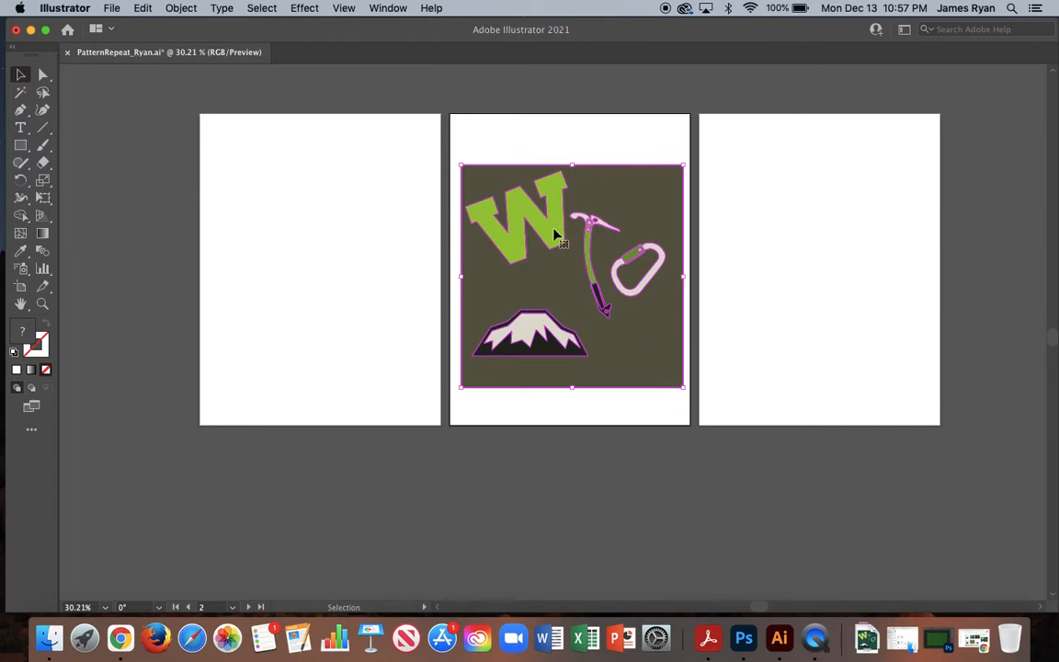
{"action": "left_click", "coordinate": [647, 139]}
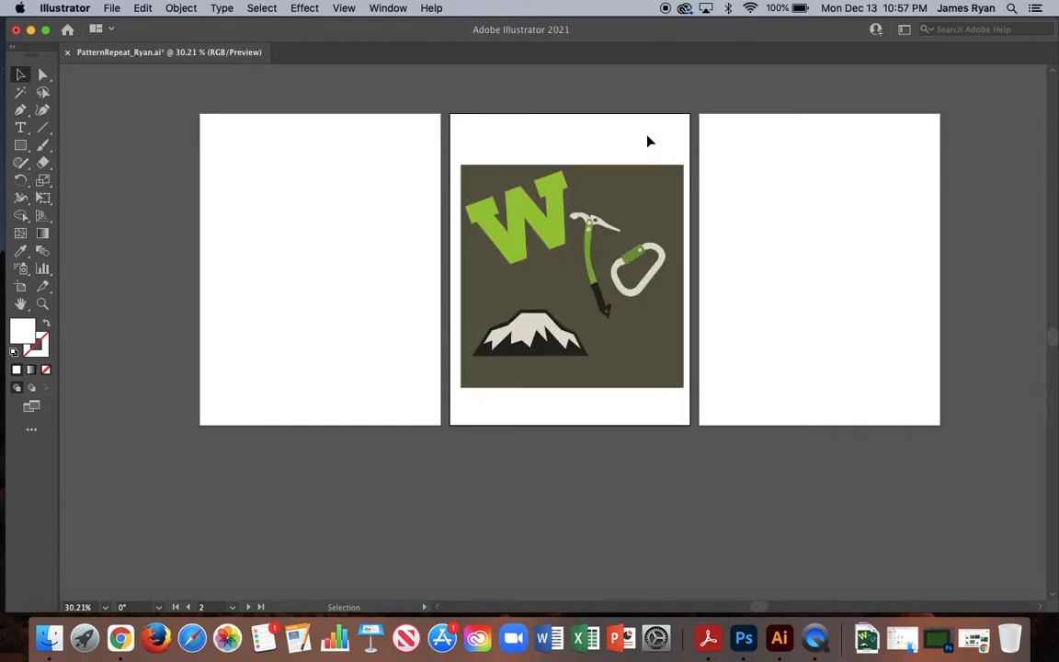
{"action": "left_click_drag", "start_coordinate": [654, 187], "coordinate": [391, 137]}
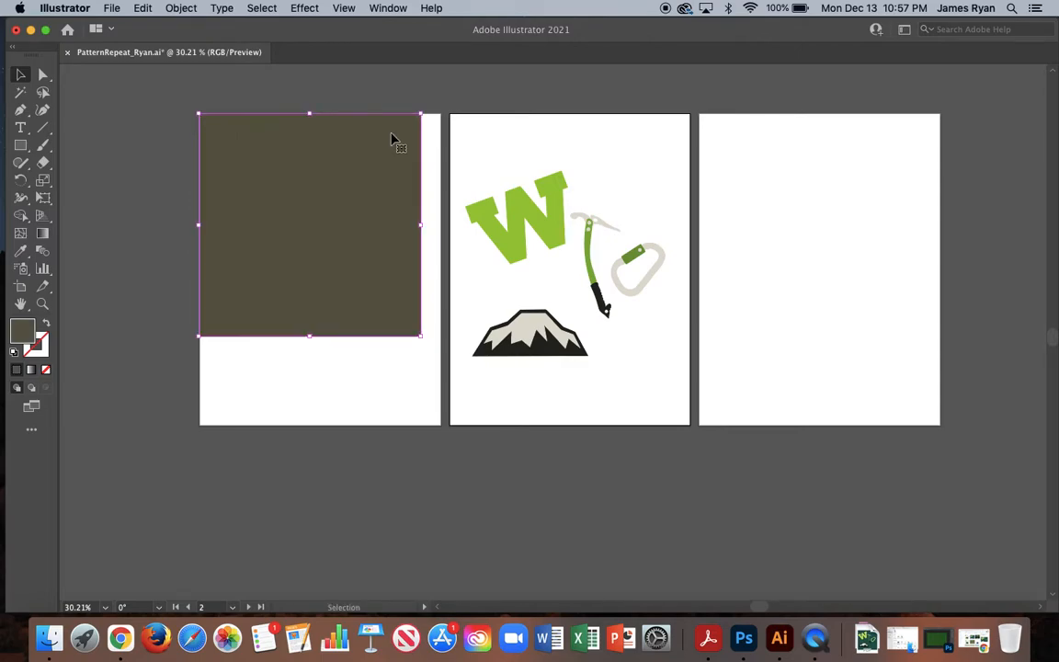
{"action": "left_click_drag", "start_coordinate": [422, 337], "coordinate": [440, 426]}
Duplicate the brown background behind the motifs on the second artboard and stretch both rectangles slightly past their artboard edges.
{"action": "left_click_drag", "start_coordinate": [320, 313], "coordinate": [567, 313]}
{"action": "left_click", "coordinate": [402, 319]}
{"action": "left_click_drag", "start_coordinate": [441, 269], "coordinate": [443, 270]}
{"action": "left_click", "coordinate": [626, 328]}
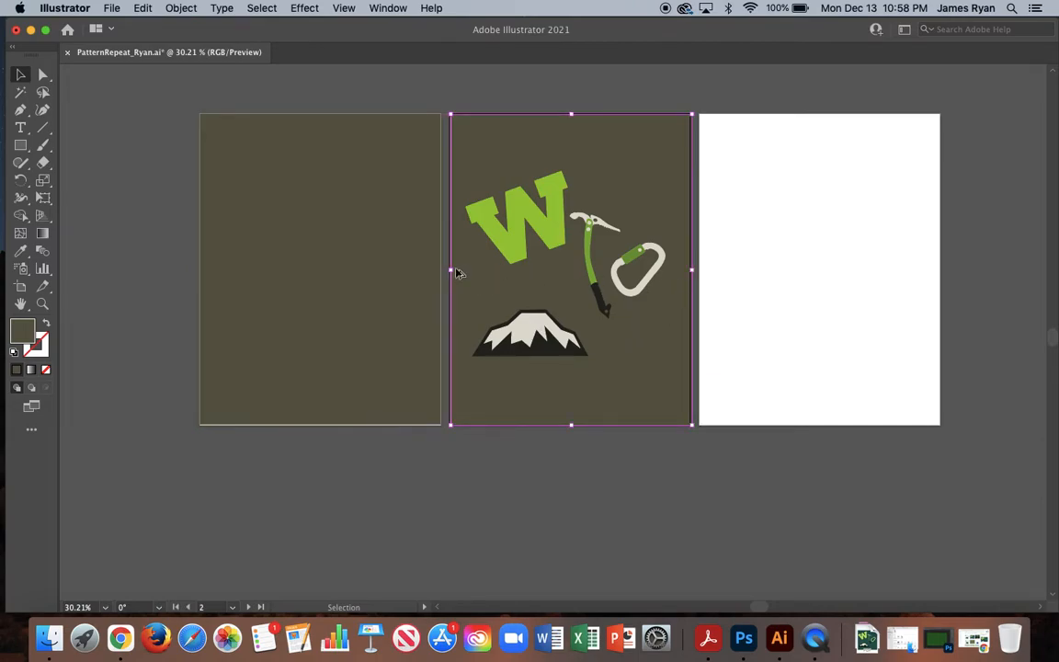
{"action": "left_click_drag", "start_coordinate": [450, 270], "coordinate": [451, 270]}
{"action": "left_click", "coordinate": [331, 425]}
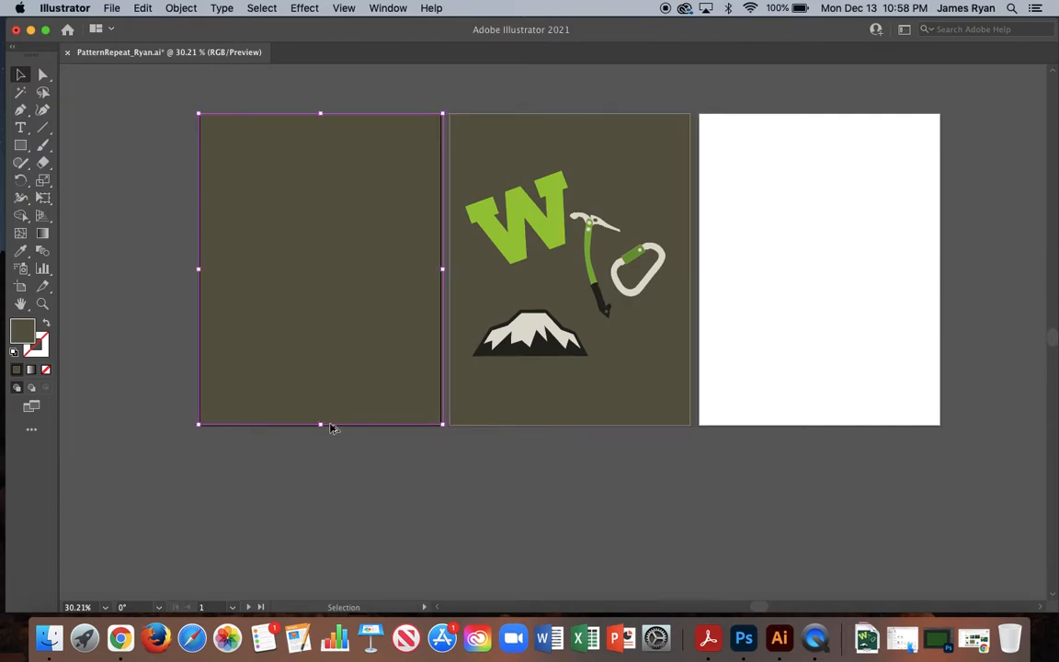
{"action": "left_click_drag", "start_coordinate": [322, 425], "coordinate": [323, 428]}
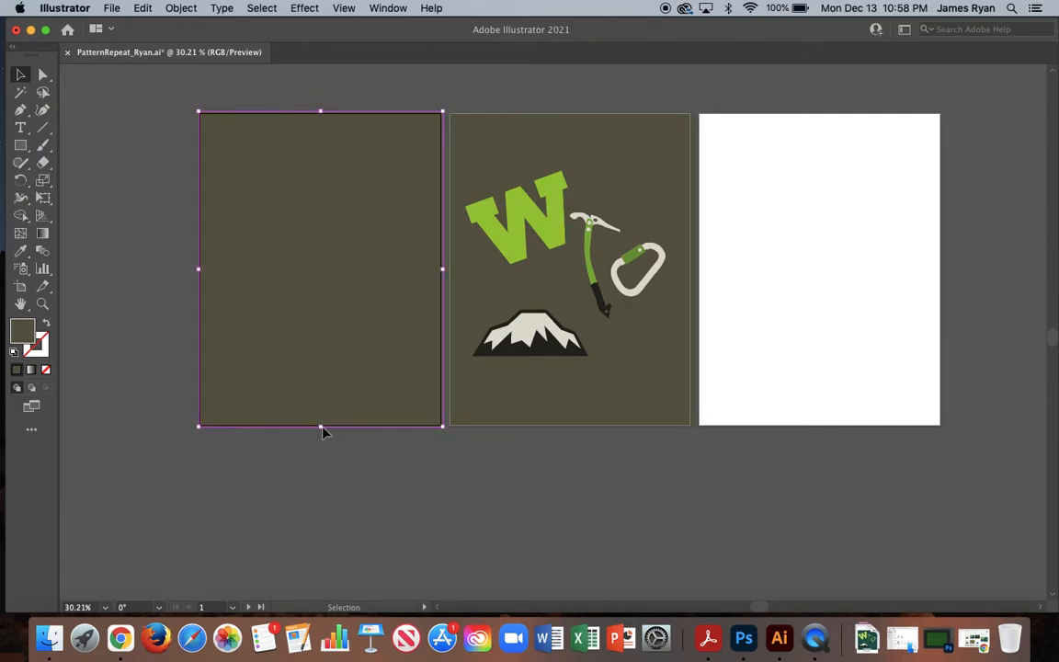
Duplicate the brown background onto the third artboard and lock all three background rectangles.
{"action": "left_click", "coordinate": [624, 370]}
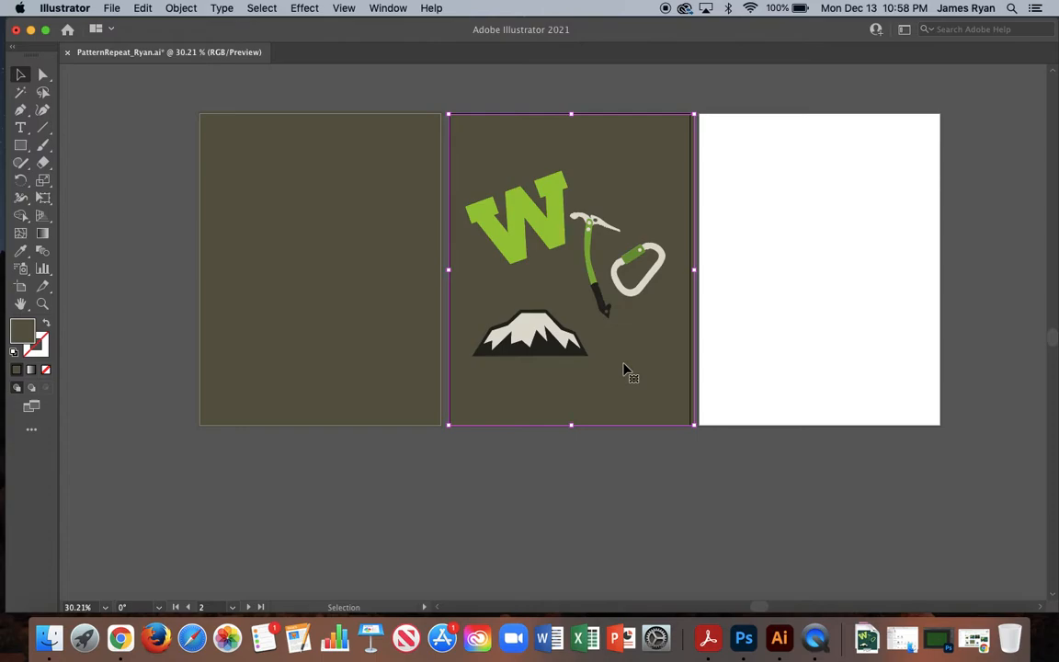
{"action": "left_click_drag", "start_coordinate": [614, 363], "coordinate": [864, 362]}
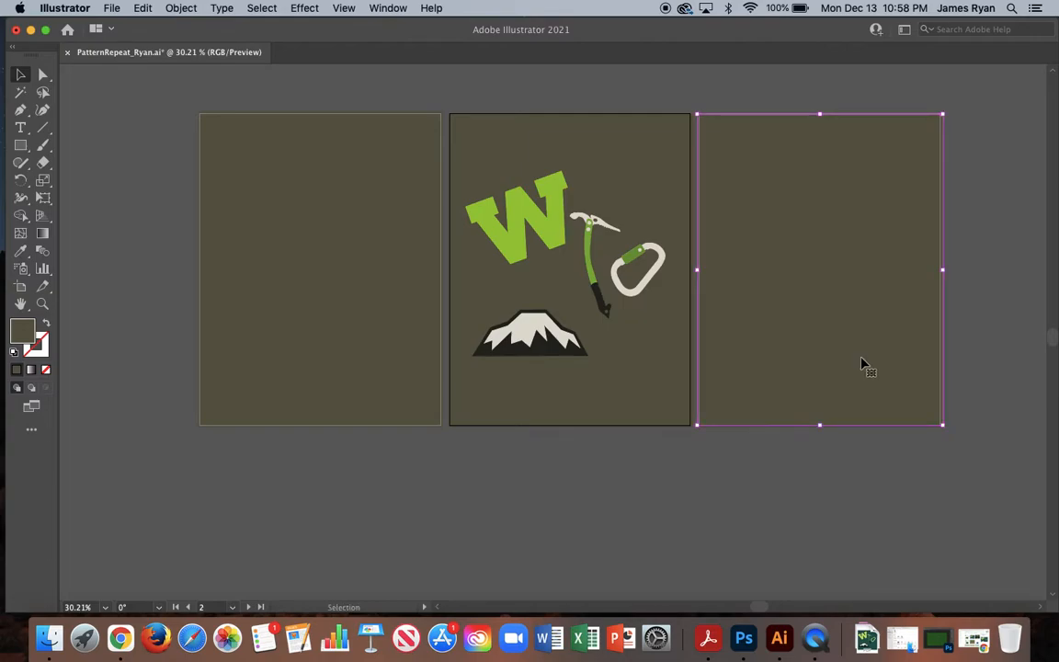
{"action": "key", "text": "super+a"}
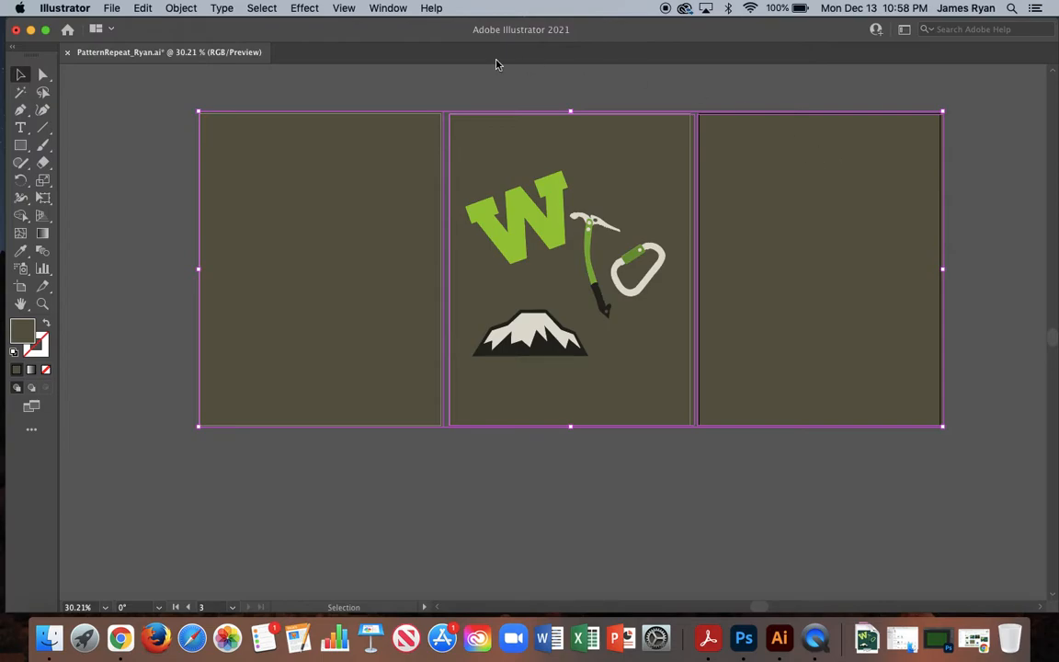
{"action": "left_click", "coordinate": [183, 8]}
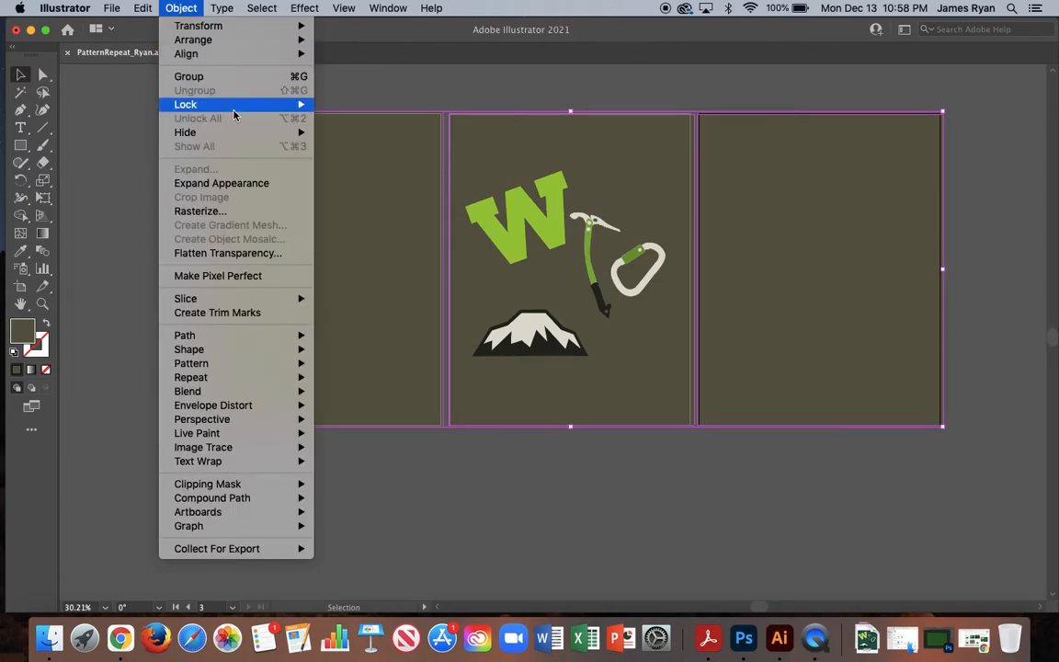
{"action": "mouse_move", "coordinate": [235, 107]}
{"action": "left_click", "coordinate": [348, 105]}
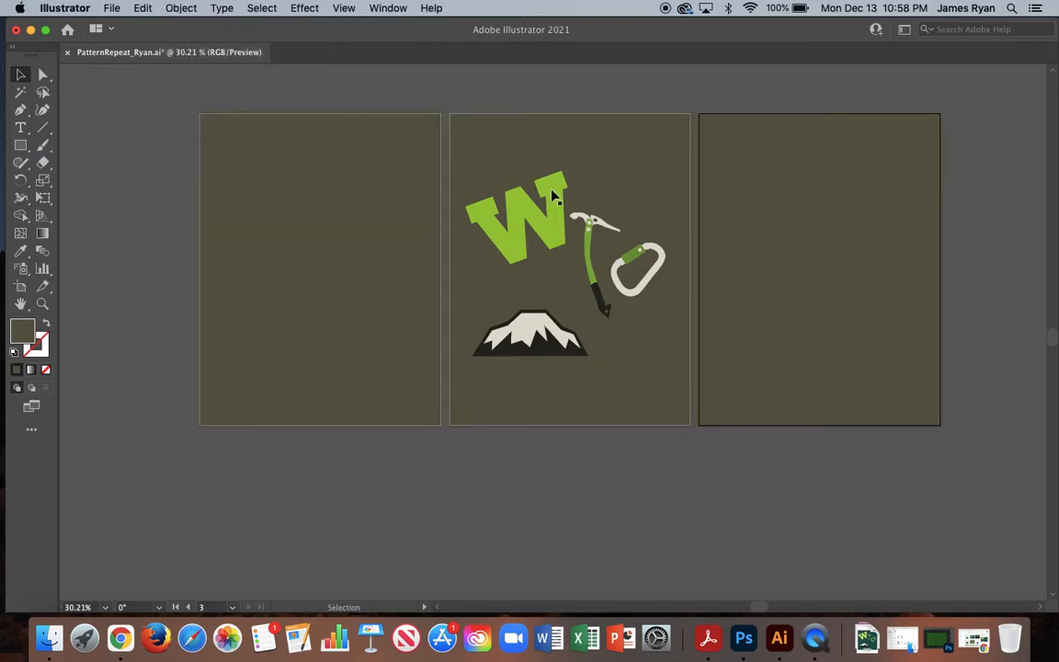
Move the four motifs to the first artboard and scale them down proportionally into a small group near its center.
{"action": "left_click_drag", "start_coordinate": [485, 161], "coordinate": [663, 361]}
{"action": "left_click_drag", "start_coordinate": [596, 290], "coordinate": [350, 281]}
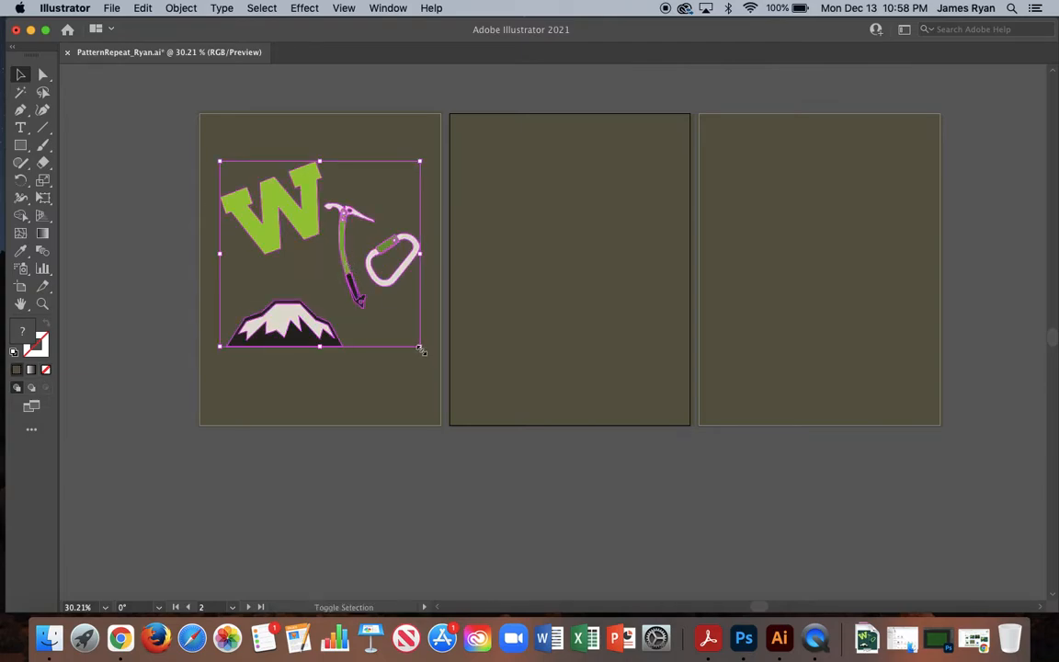
{"action": "left_click_drag", "start_coordinate": [421, 347], "coordinate": [323, 258]}
{"action": "left_click_drag", "start_coordinate": [269, 191], "coordinate": [321, 247]}
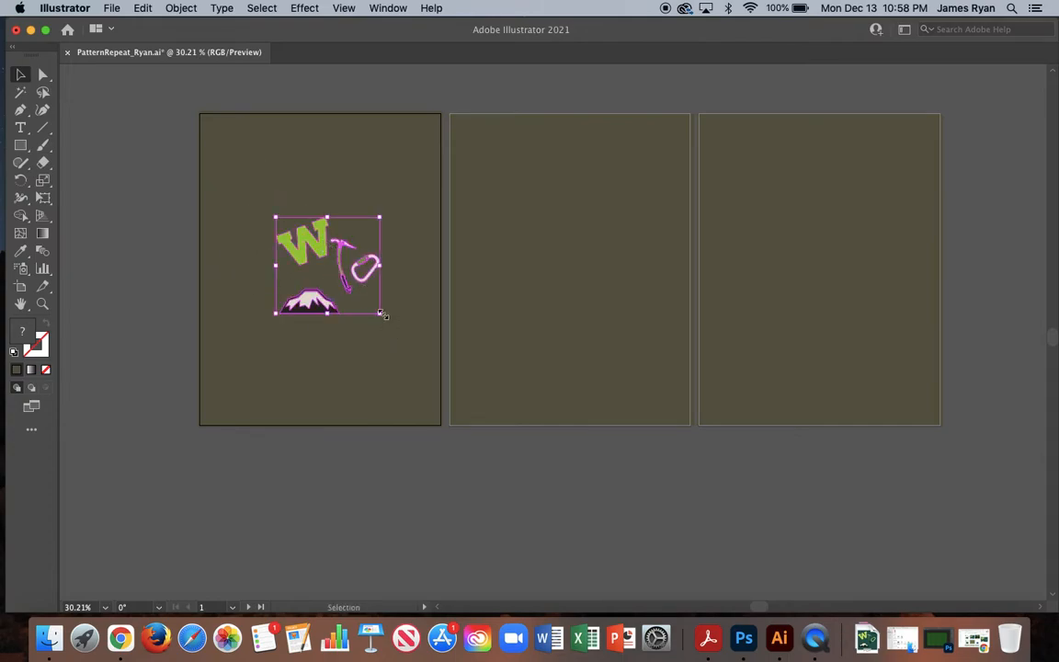
{"action": "left_click_drag", "start_coordinate": [382, 314], "coordinate": [330, 248]}
{"action": "left_click", "coordinate": [330, 323]}
{"action": "left_click", "coordinate": [358, 255]}
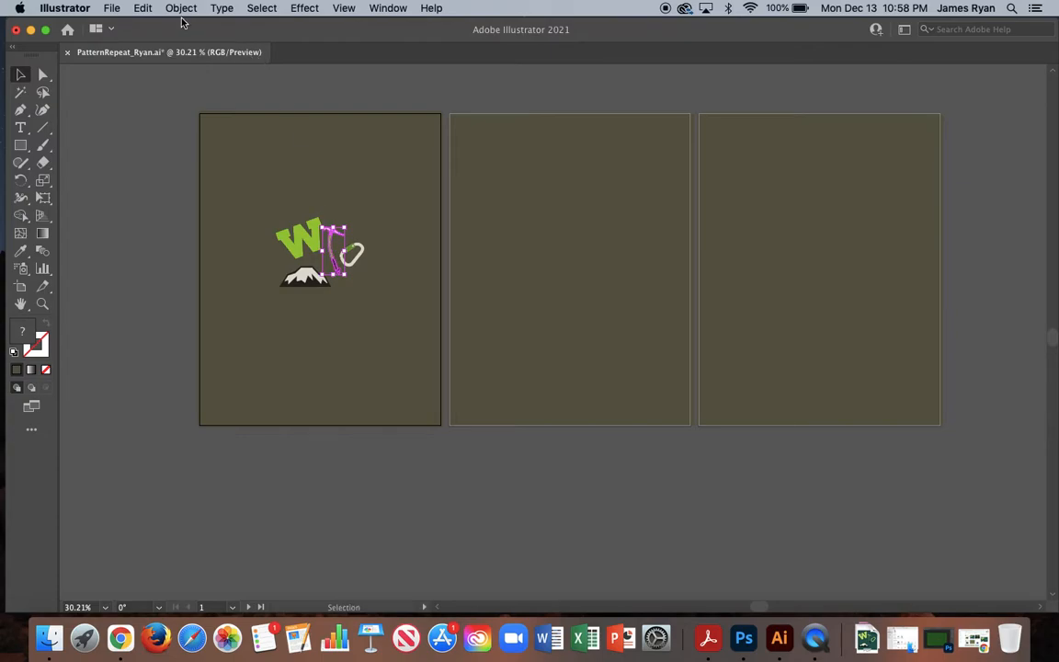
{"action": "left_click", "coordinate": [183, 8]}
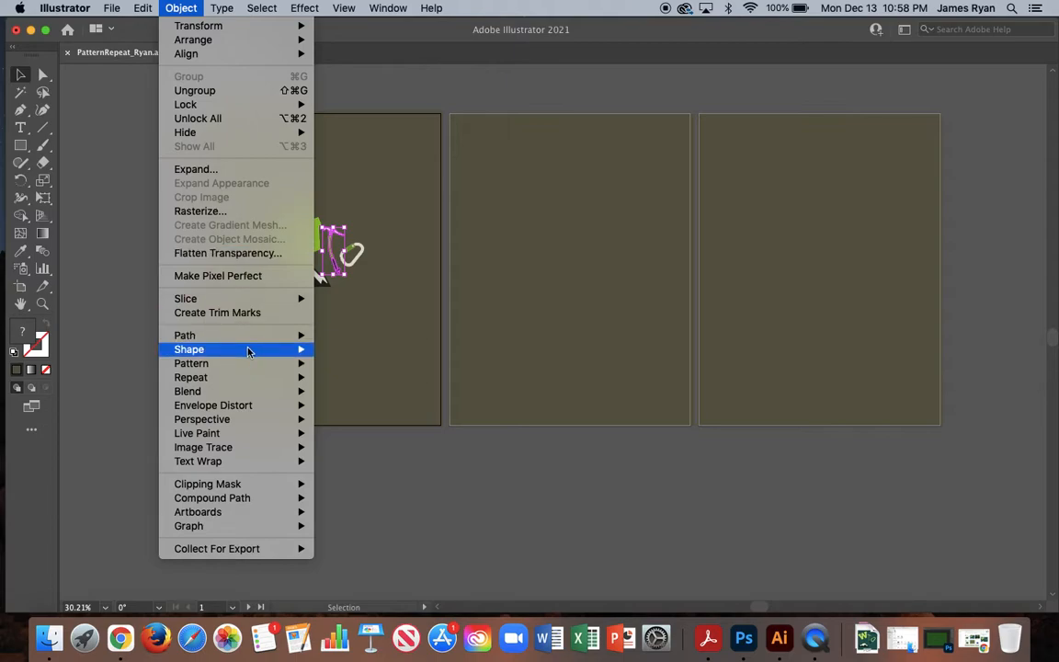
{"action": "mouse_move", "coordinate": [249, 363]}
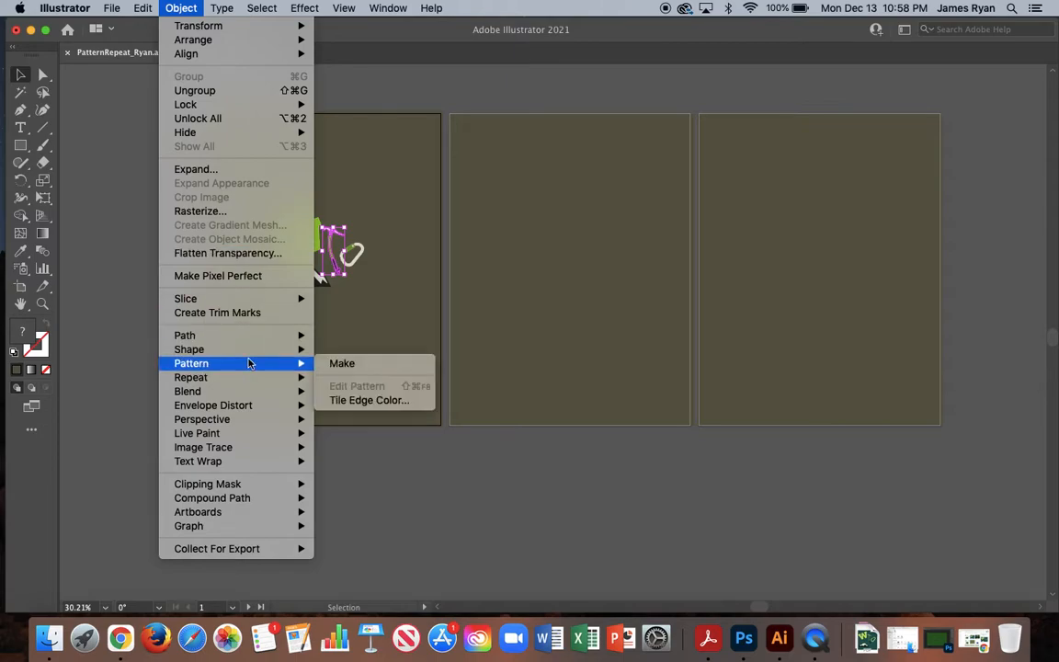
{"action": "left_click", "coordinate": [342, 366]}
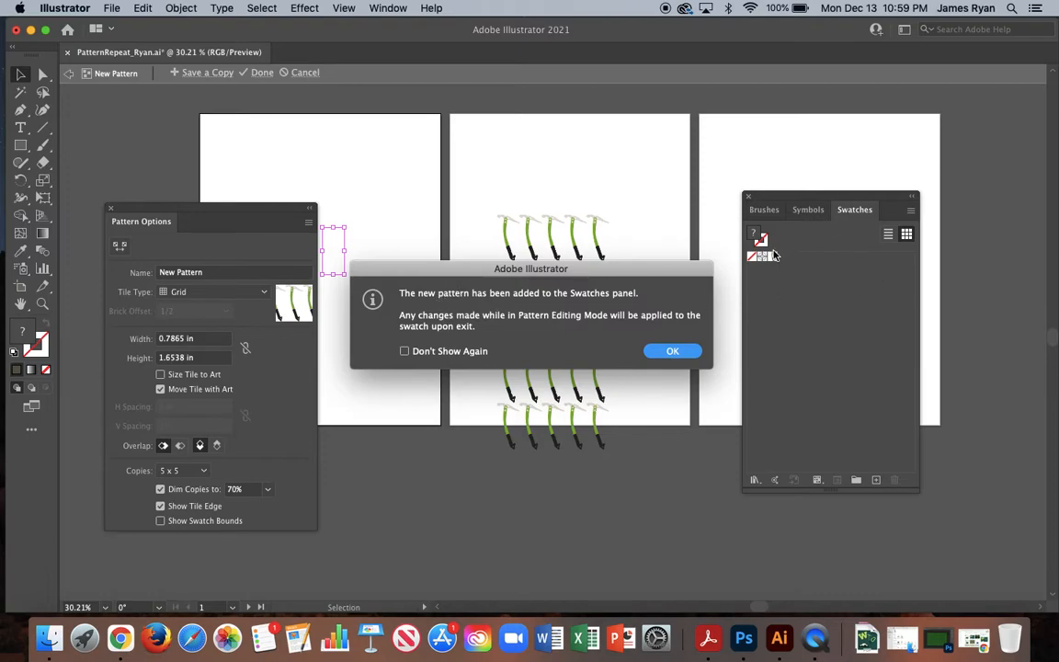
{"action": "left_click", "coordinate": [670, 353]}
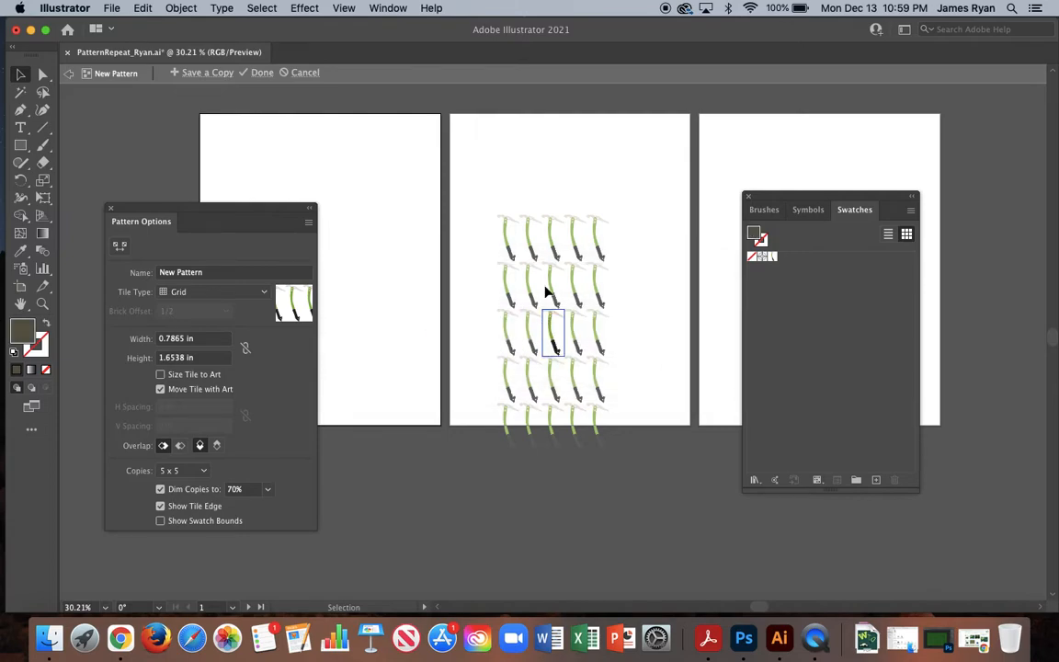
{"action": "left_click_drag", "start_coordinate": [260, 212], "coordinate": [381, 228]}
{"action": "left_click", "coordinate": [306, 73]}
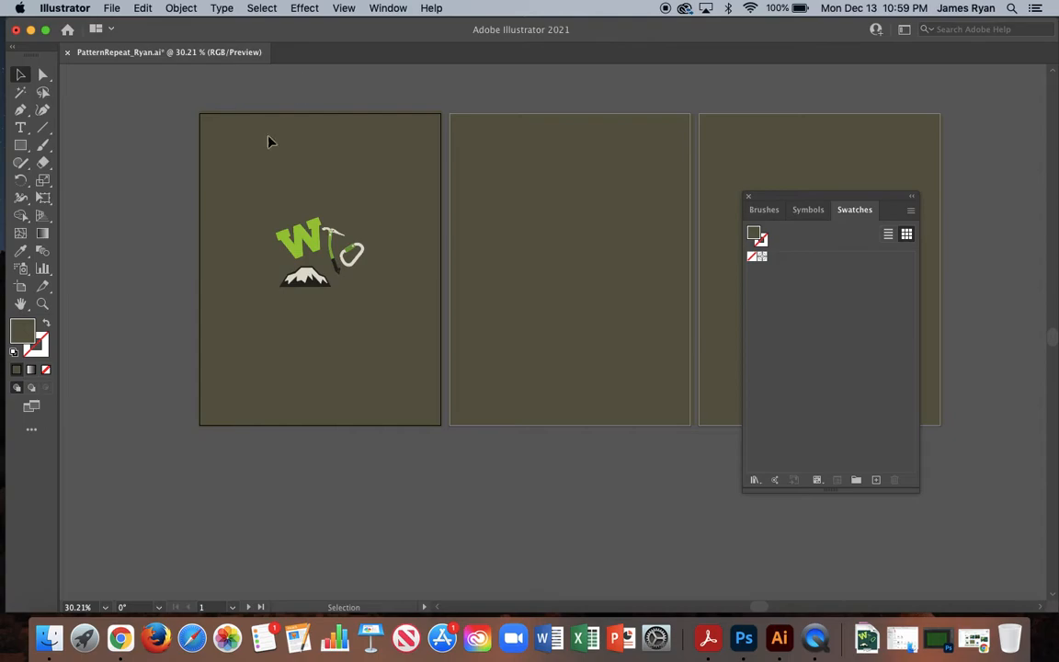
Make a new pattern from all four motifs: the W, ice axe, carabiner and mountain.
{"action": "left_click_drag", "start_coordinate": [262, 196], "coordinate": [397, 328]}
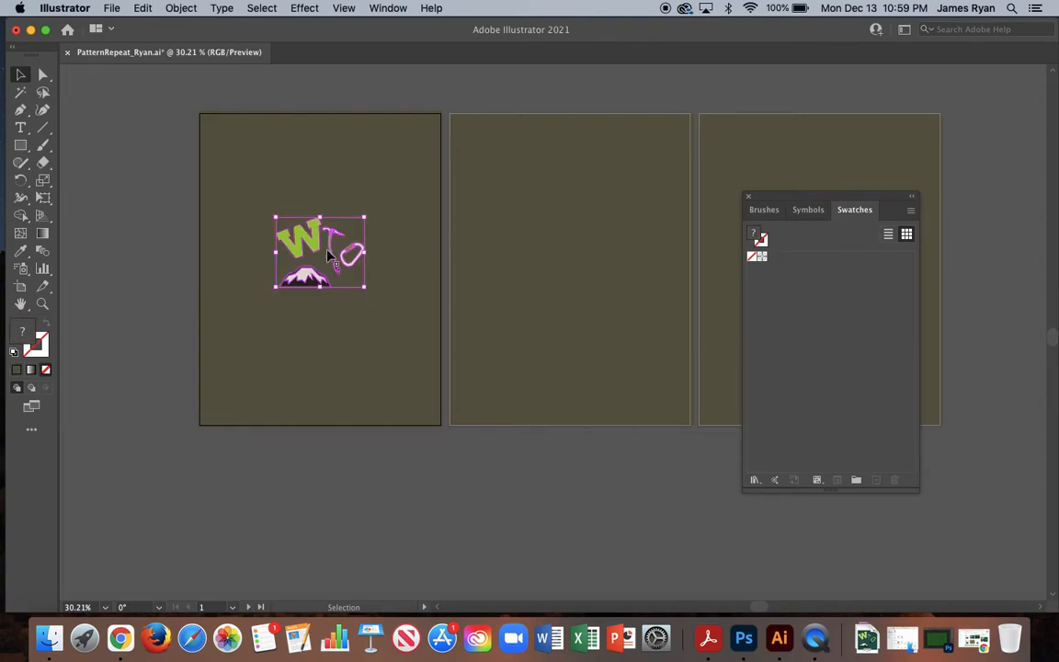
{"action": "left_click", "coordinate": [181, 7]}
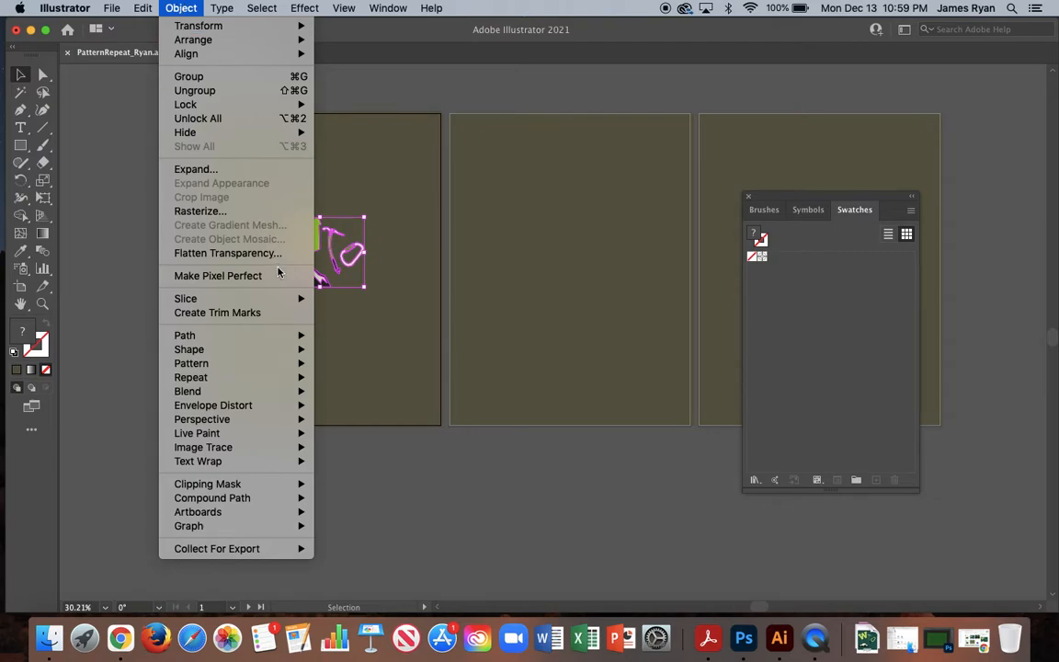
{"action": "mouse_move", "coordinate": [260, 363]}
{"action": "left_click", "coordinate": [360, 366]}
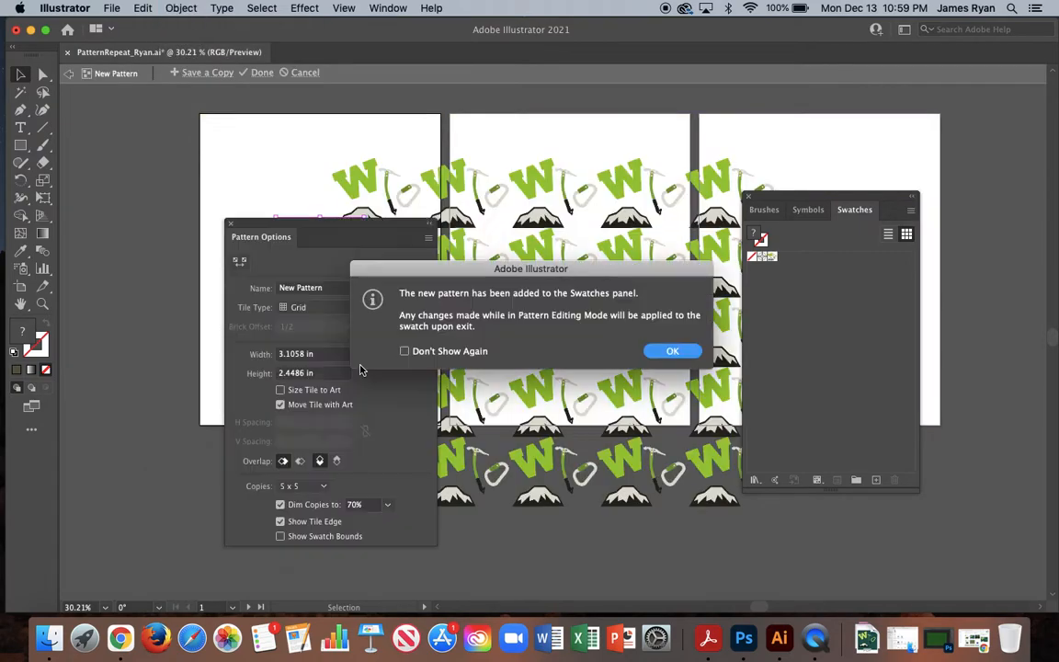
{"action": "left_click", "coordinate": [671, 352]}
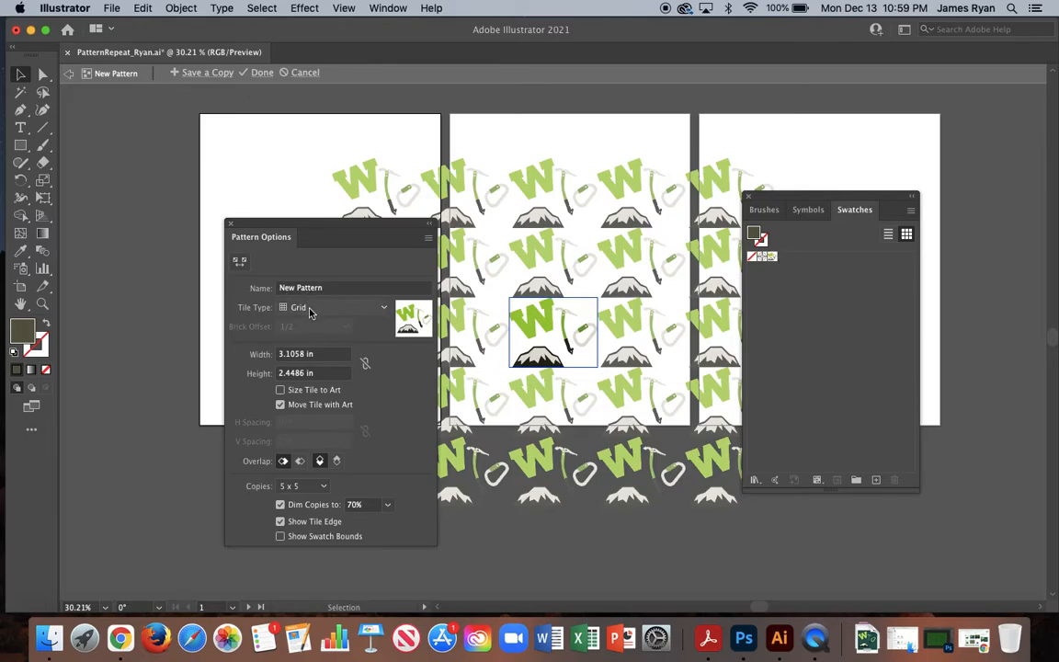
Name the new pattern Grid, keep the Grid tile type, and move the pattern options clear of the repeated artwork.
{"action": "left_click_drag", "start_coordinate": [333, 287], "coordinate": [275, 287]}
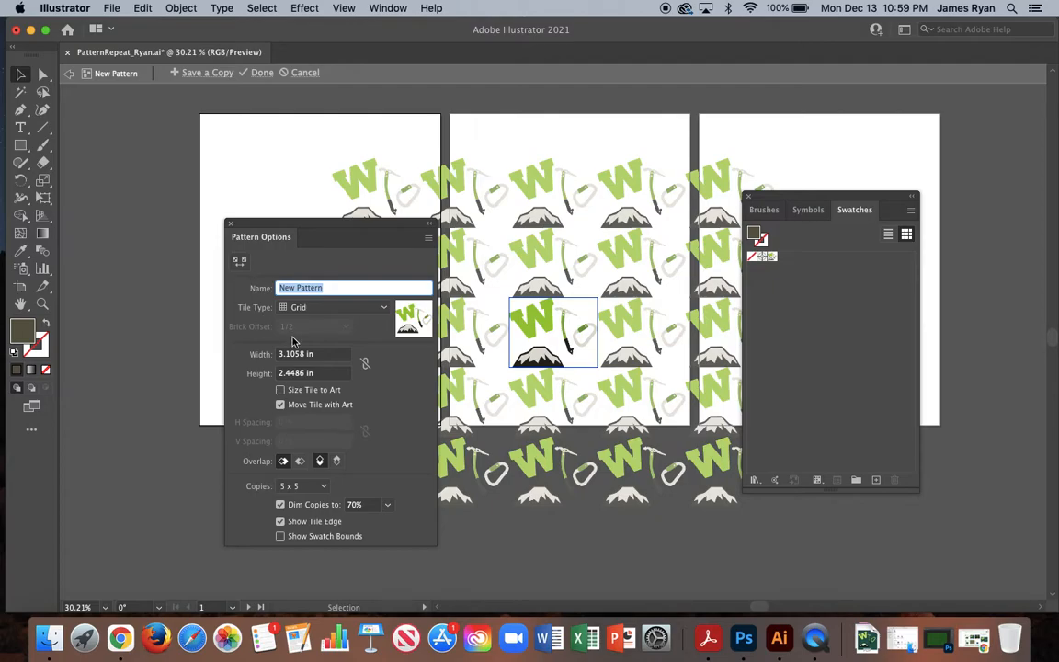
{"action": "left_click", "coordinate": [326, 308]}
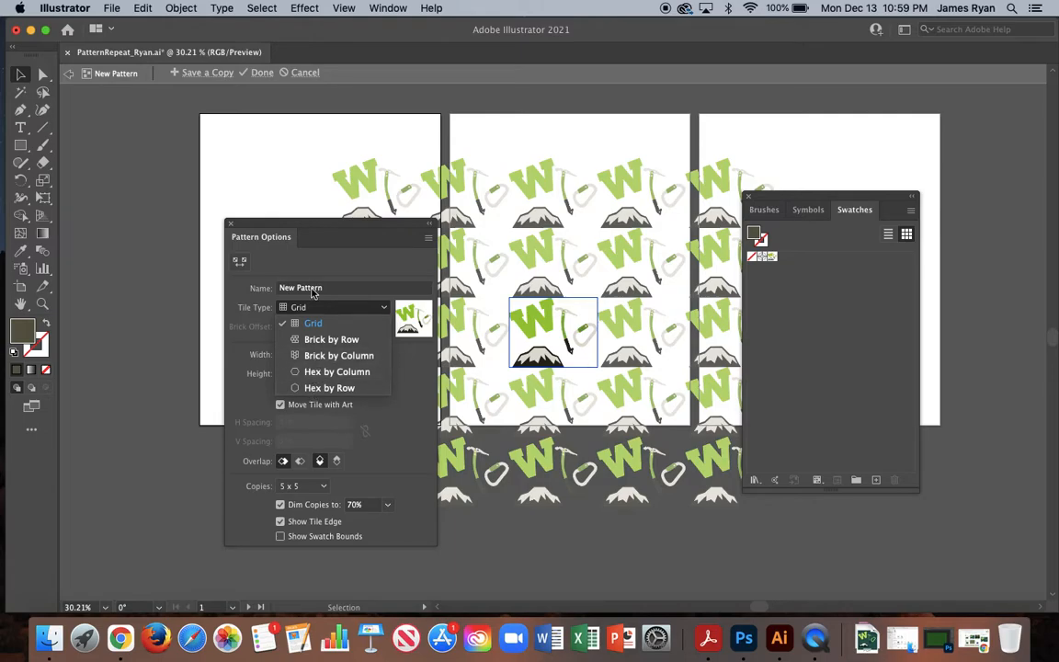
{"action": "double_click", "coordinate": [320, 289]}
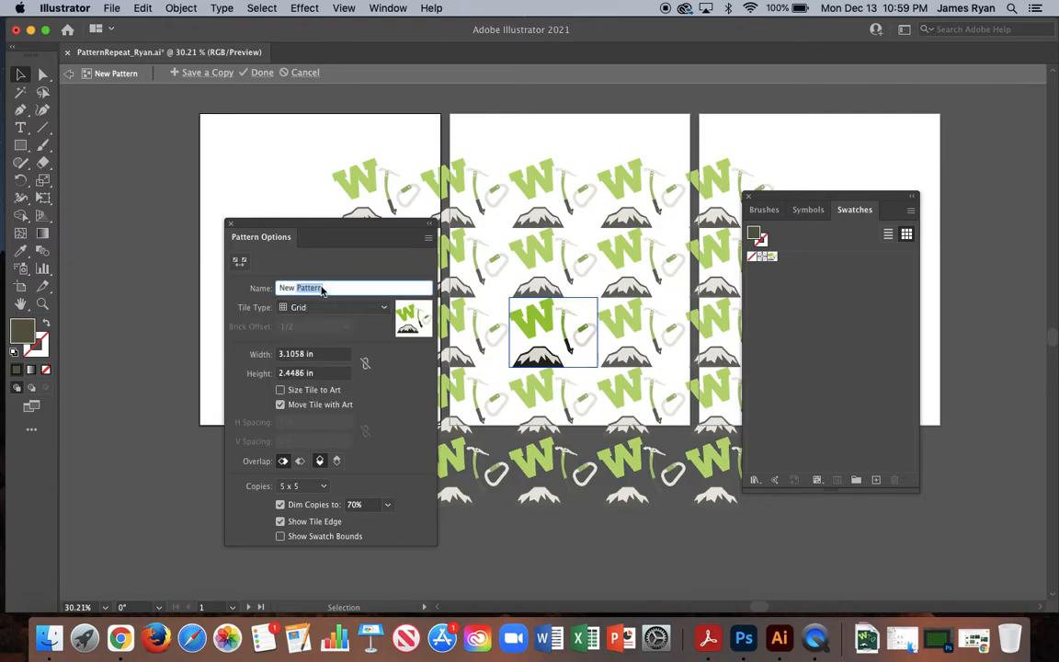
{"action": "left_click", "coordinate": [323, 287]}
{"action": "left_click_drag", "start_coordinate": [326, 289], "coordinate": [261, 288]}
{"action": "type", "text": "C"}
{"action": "left_click_drag", "start_coordinate": [371, 226], "coordinate": [250, 200]}
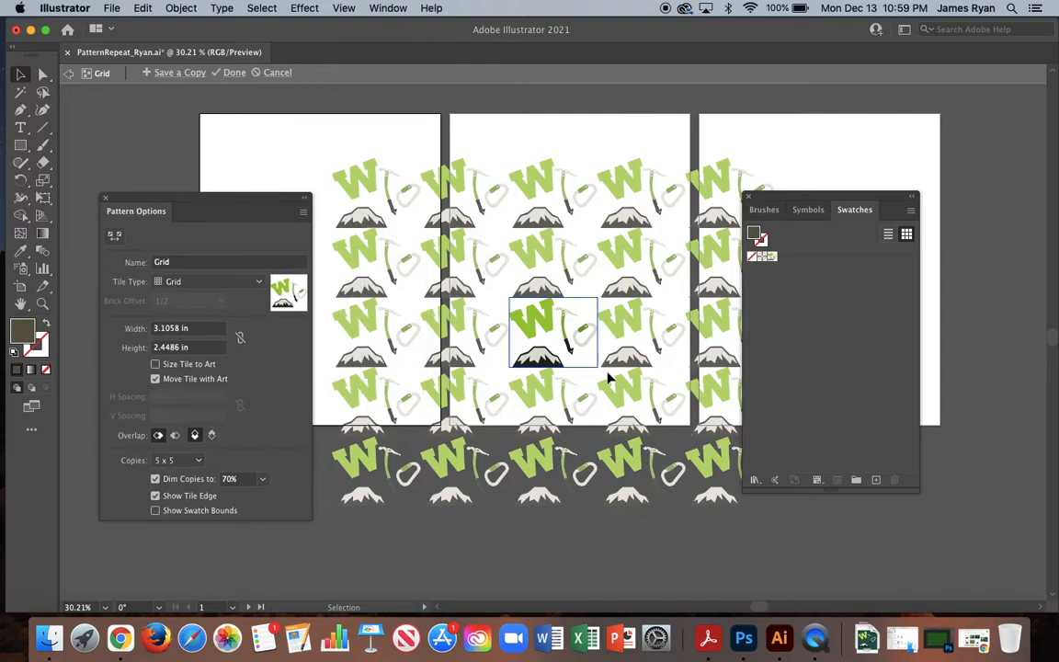
Enlarge the W and the mountain in the pattern tile and shift both toward the tile's left side, with the mountain beneath the W.
{"action": "scroll", "coordinate": [606, 377], "scroll_direction": "up", "scroll_amount": 5}
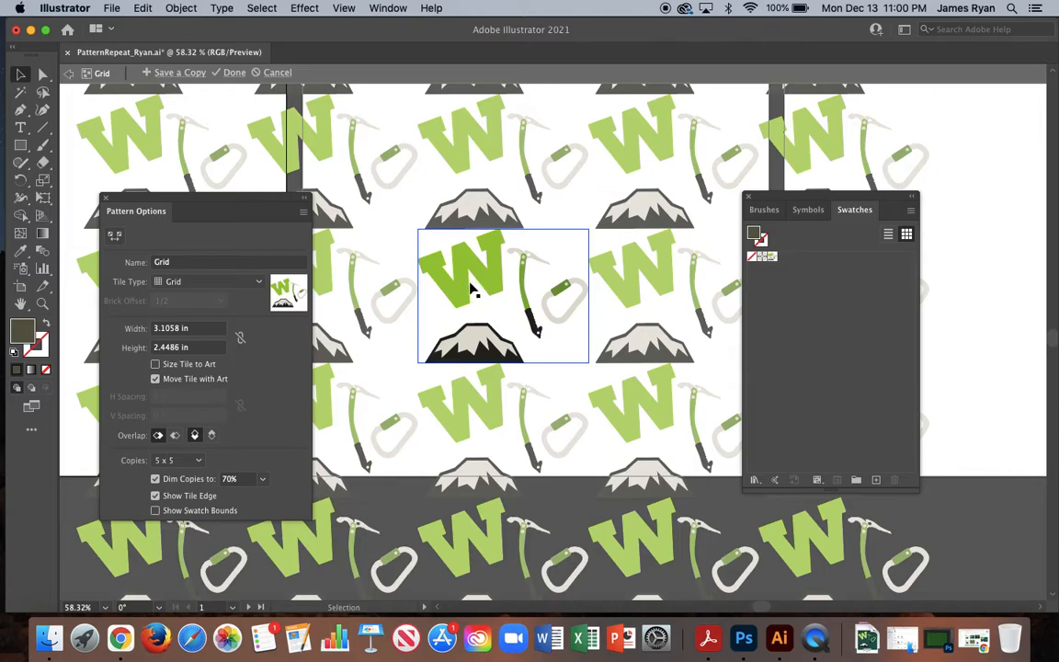
{"action": "mouse_move", "coordinate": [488, 278]}
{"action": "left_mouse_down"}
{"action": "mouse_move", "coordinate": [508, 274]}
{"action": "mouse_move", "coordinate": [513, 302]}
{"action": "mouse_move", "coordinate": [547, 247]}
{"action": "mouse_move", "coordinate": [496, 262]}
{"action": "mouse_move", "coordinate": [556, 241]}
{"action": "mouse_move", "coordinate": [554, 262]}
{"action": "mouse_move", "coordinate": [489, 284]}
{"action": "mouse_move", "coordinate": [471, 266]}
{"action": "left_mouse_up"}
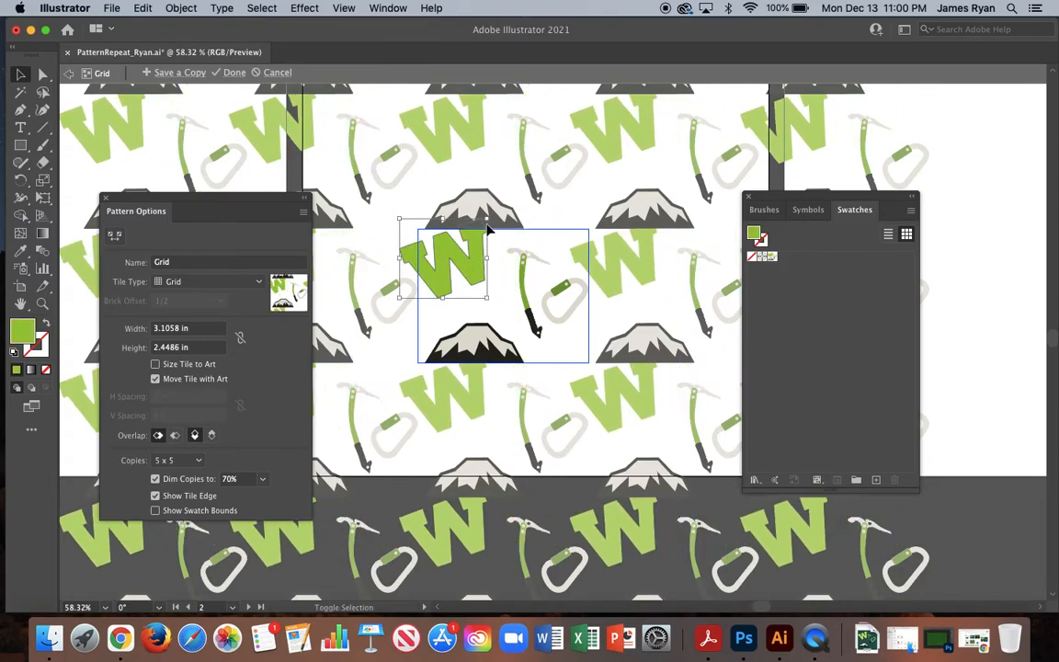
{"action": "left_click_drag", "start_coordinate": [488, 219], "coordinate": [507, 198]}
{"action": "left_click_drag", "start_coordinate": [488, 316], "coordinate": [482, 289]}
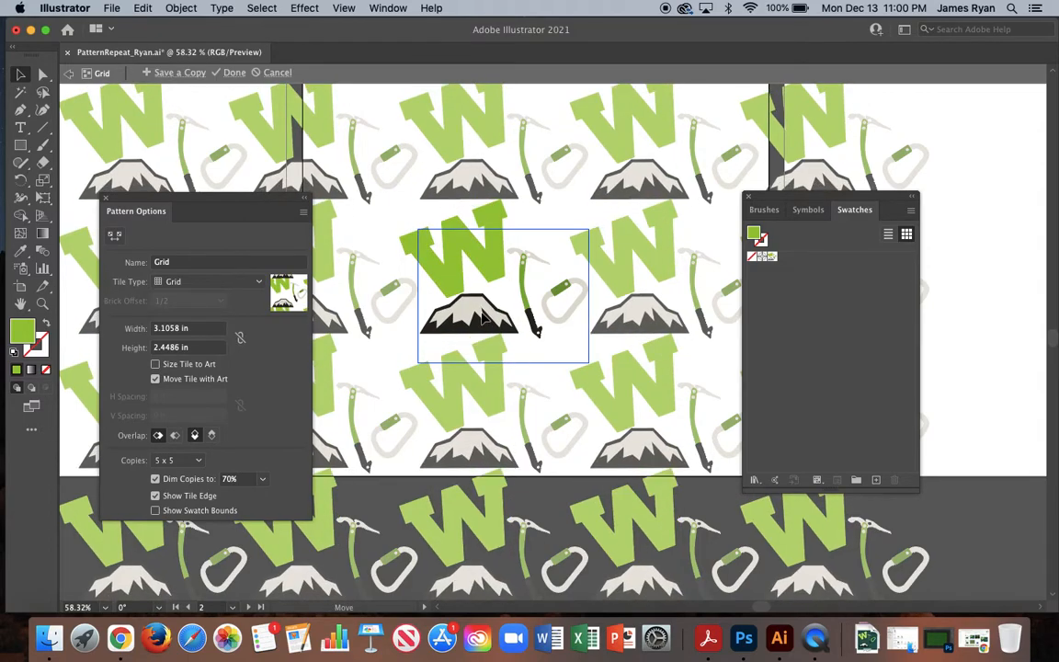
{"action": "mouse_move", "coordinate": [418, 336]}
{"action": "left_mouse_down"}
{"action": "mouse_move", "coordinate": [393, 347]}
{"action": "mouse_move", "coordinate": [439, 335]}
{"action": "mouse_move", "coordinate": [413, 333]}
{"action": "left_mouse_up"}
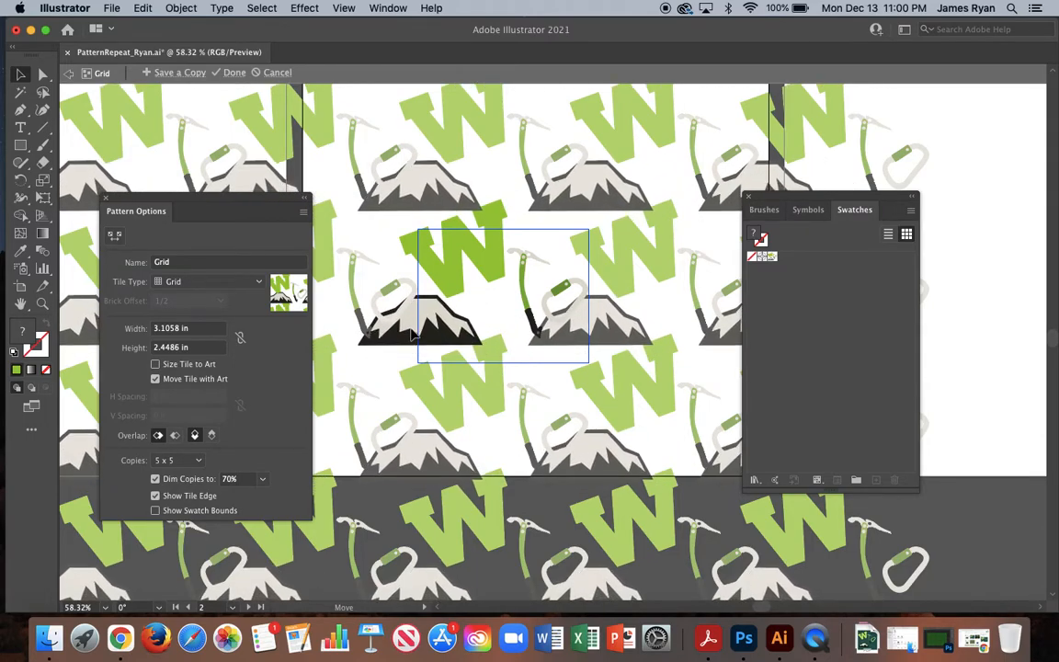
Raise the ice axe, overlap the carabiner with its lower handle, and enlarge the pair slightly between the W and the neighboring tile.
{"action": "left_click_drag", "start_coordinate": [556, 288], "coordinate": [529, 236]}
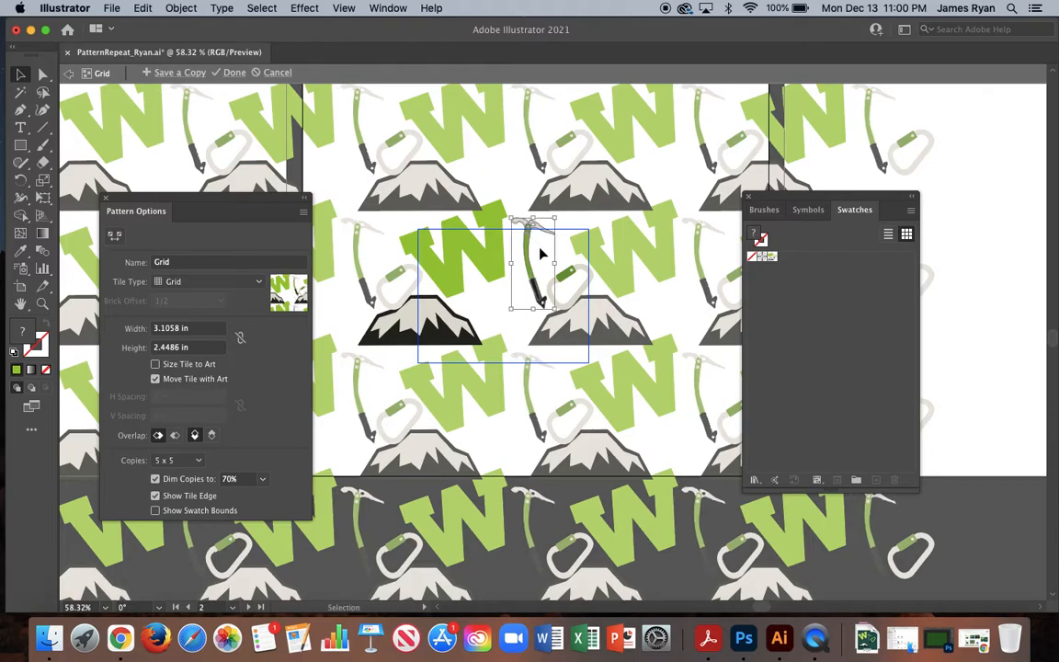
{"action": "left_click_drag", "start_coordinate": [569, 283], "coordinate": [521, 287]}
{"action": "left_click", "coordinate": [529, 237], "text": "shift"}
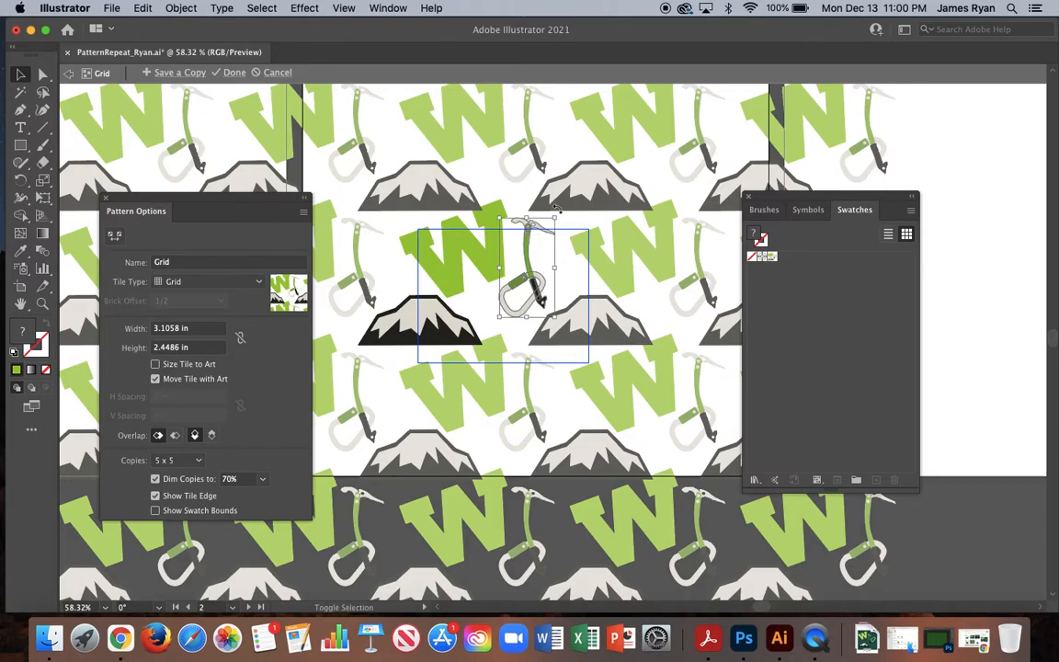
{"action": "mouse_move", "coordinate": [555, 219]}
{"action": "left_mouse_down"}
{"action": "mouse_move", "coordinate": [564, 208]}
{"action": "mouse_move", "coordinate": [557, 218]}
{"action": "left_mouse_up"}
{"action": "left_click_drag", "start_coordinate": [532, 264], "coordinate": [535, 265]}
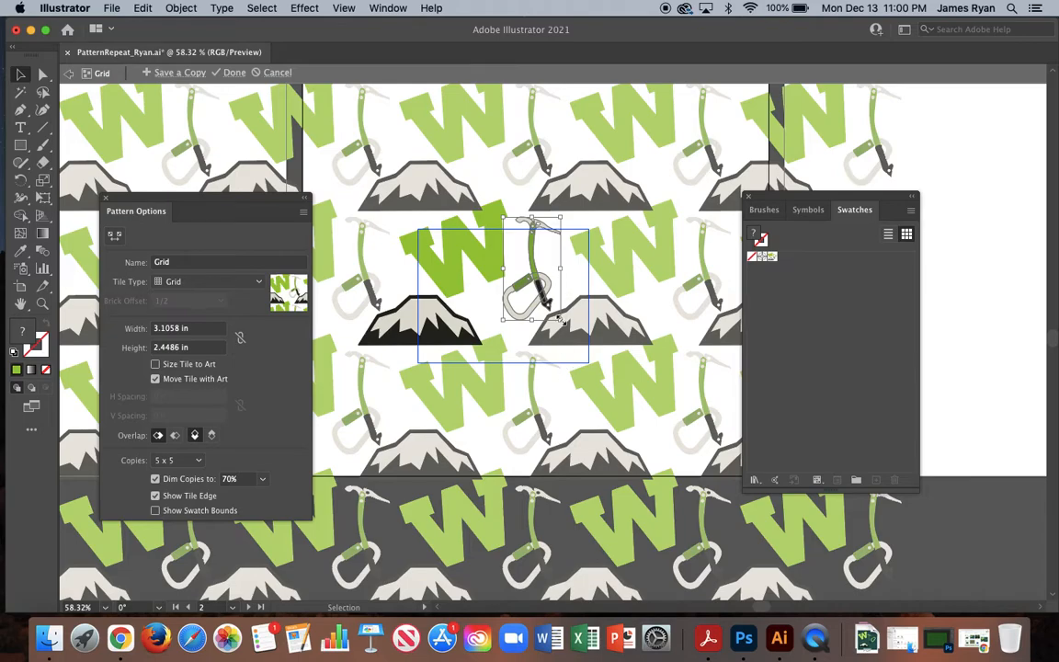
Tilt the W slightly counterclockwise, nudge it above the mountain, and finish editing the Grid pattern.
{"action": "left_click", "coordinate": [489, 249]}
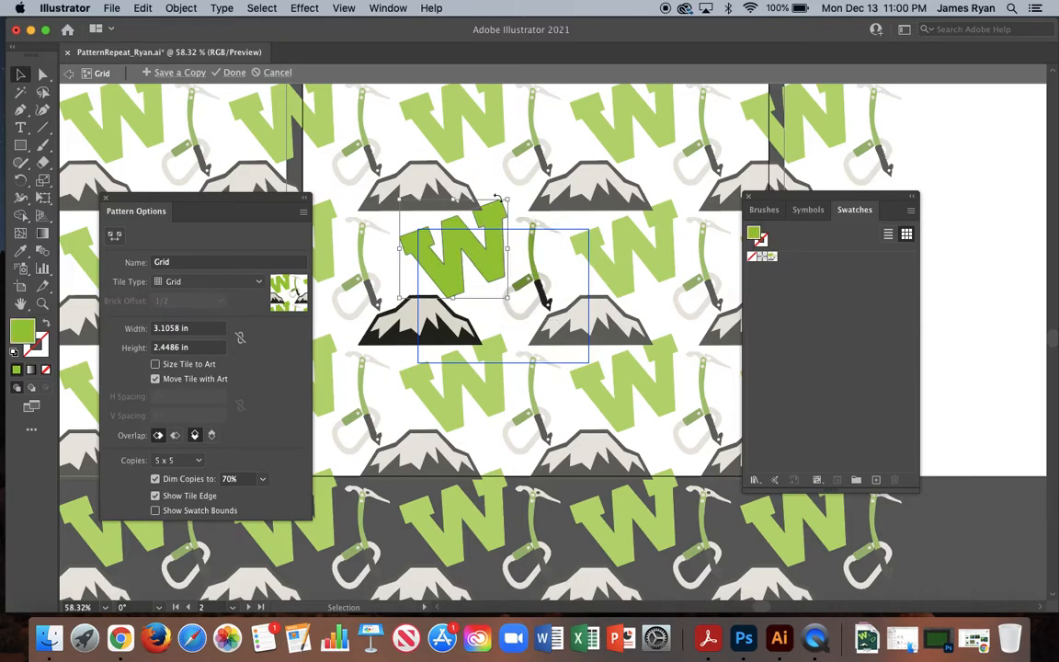
{"action": "left_click_drag", "start_coordinate": [515, 193], "coordinate": [544, 264]}
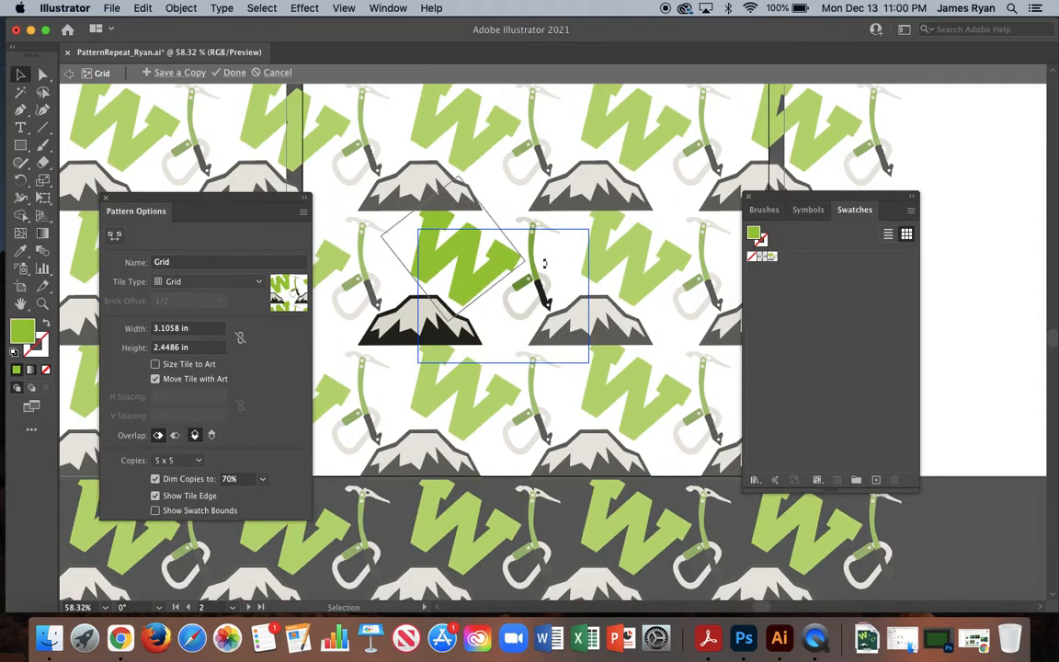
{"action": "left_click_drag", "start_coordinate": [544, 264], "coordinate": [501, 198]}
{"action": "left_click_drag", "start_coordinate": [486, 262], "coordinate": [486, 257]}
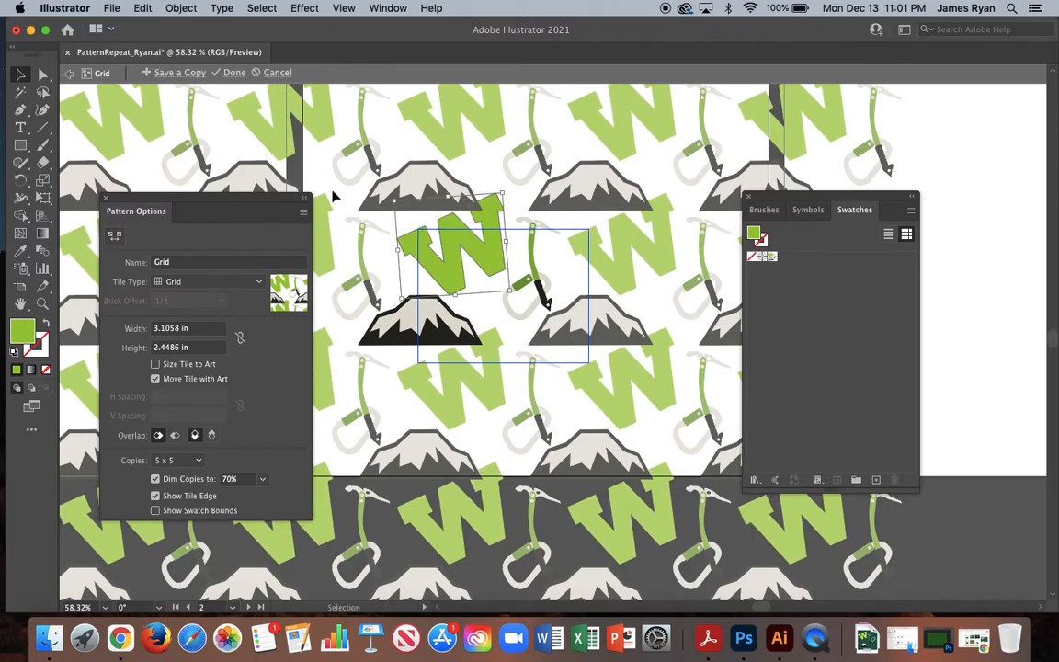
{"action": "left_click", "coordinate": [234, 74]}
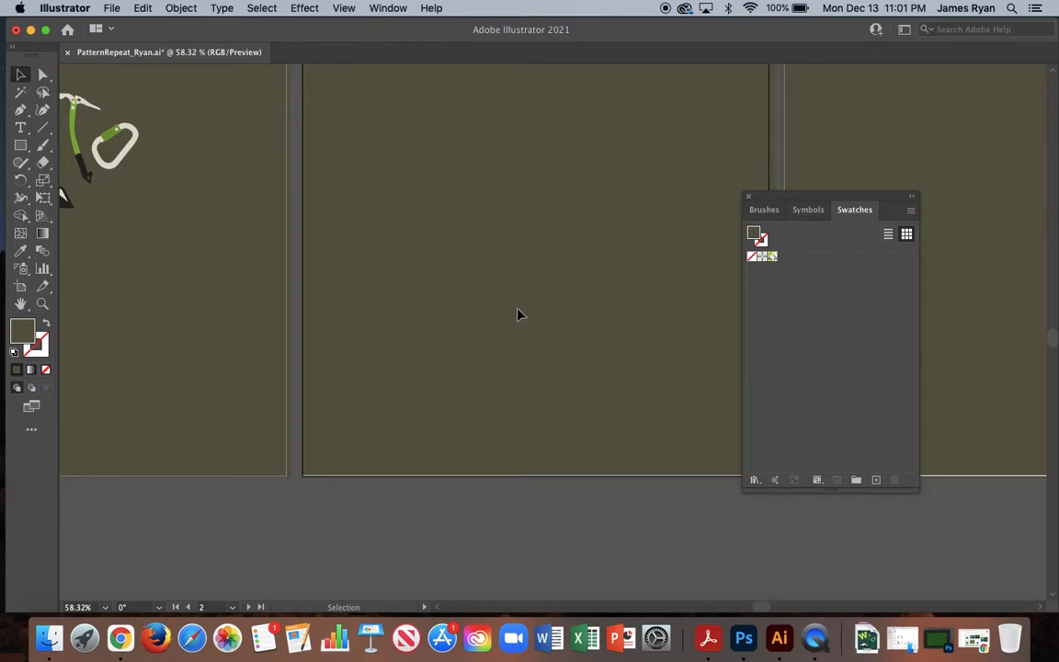
Move the four original motifs from the first artboard to the upper part of the second artboard.
{"action": "scroll", "coordinate": [459, 315], "scroll_direction": "left", "scroll_amount": 10}
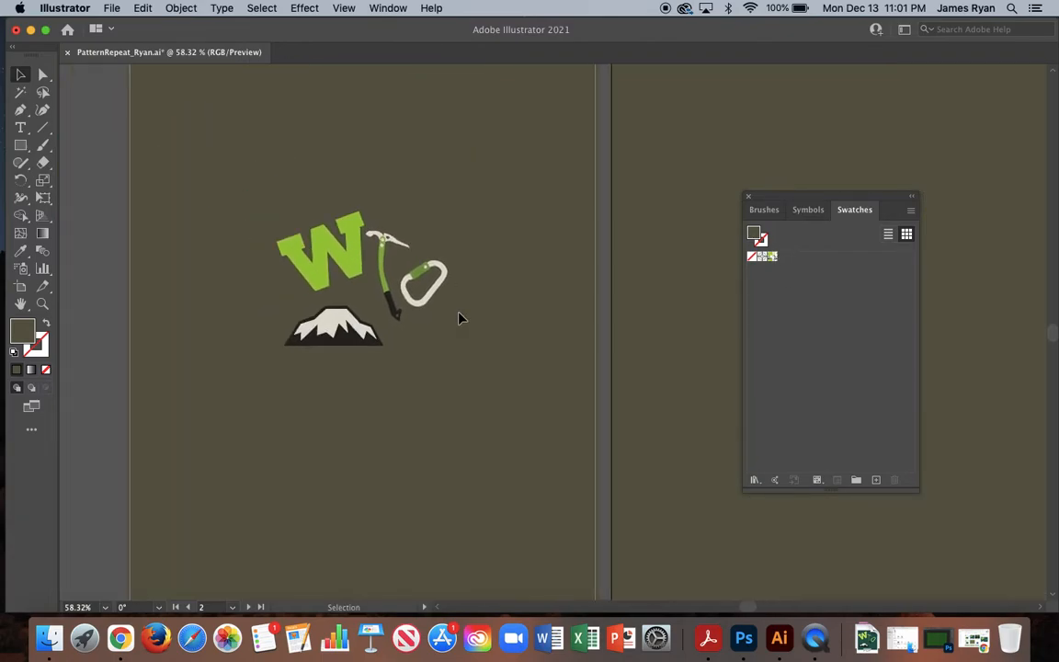
{"action": "scroll", "coordinate": [458, 314], "scroll_direction": "down", "scroll_amount": 2}
{"action": "left_click_drag", "start_coordinate": [264, 186], "coordinate": [263, 186]}
{"action": "left_click_drag", "start_coordinate": [313, 220], "coordinate": [854, 119]}
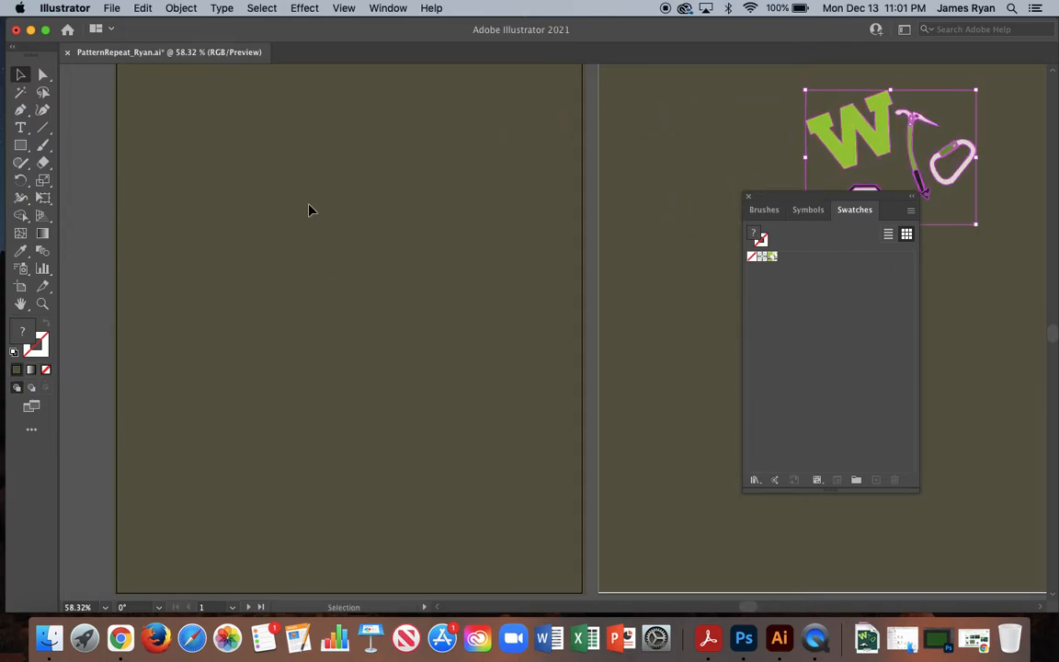
{"action": "scroll", "coordinate": [309, 211], "scroll_direction": "down", "scroll_amount": 3}
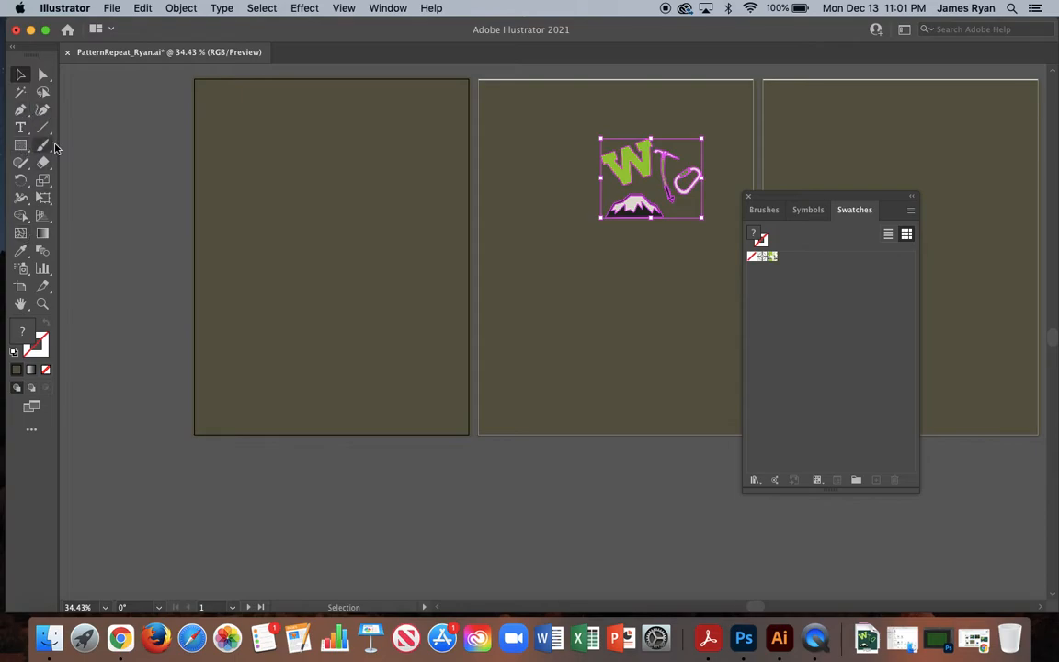
Draw a rectangle covering the whole first artboard and fill it with the Grid pattern swatch.
{"action": "left_click", "coordinate": [275, 167]}
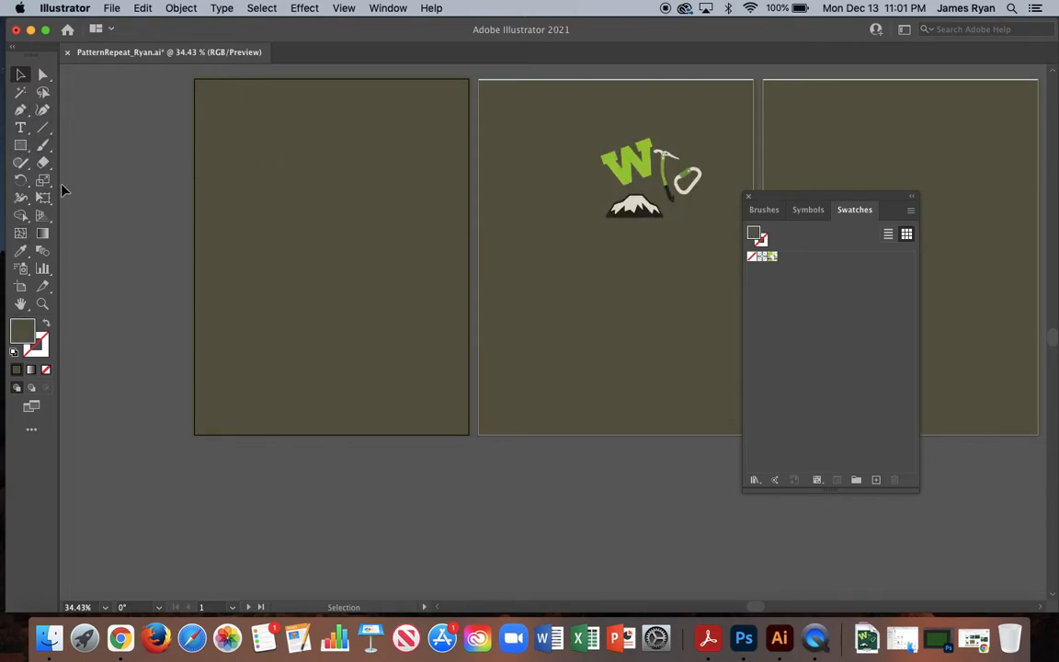
{"action": "left_click", "coordinate": [20, 144]}
{"action": "mouse_move", "coordinate": [194, 78]}
{"action": "left_mouse_down"}
{"action": "mouse_move", "coordinate": [291, 180]}
{"action": "mouse_move", "coordinate": [468, 434]}
{"action": "left_mouse_up"}
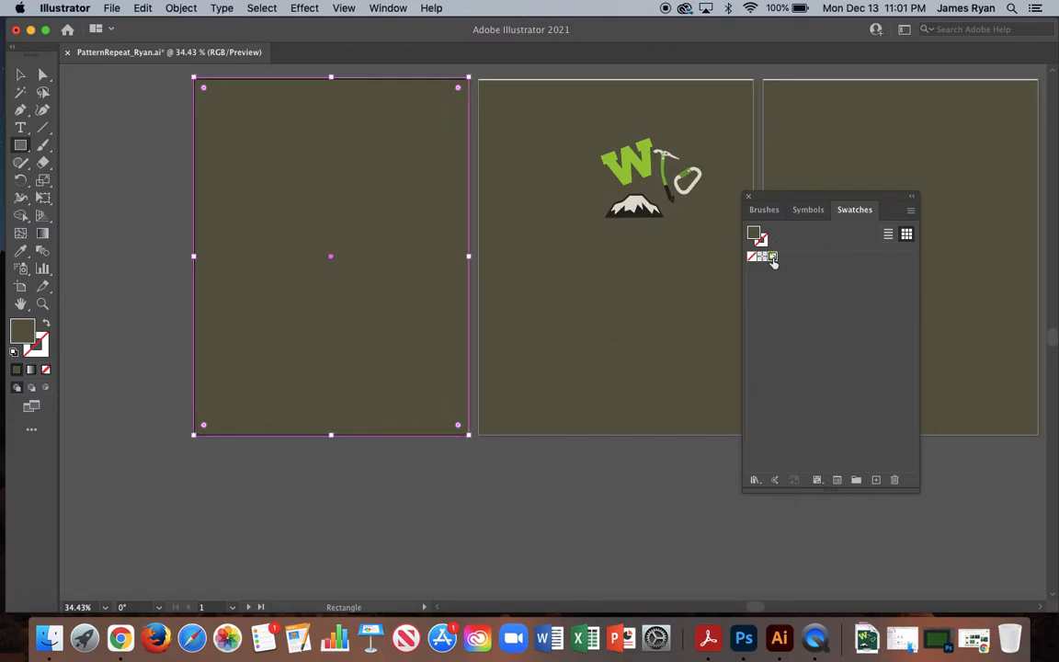
{"action": "left_click", "coordinate": [772, 258]}
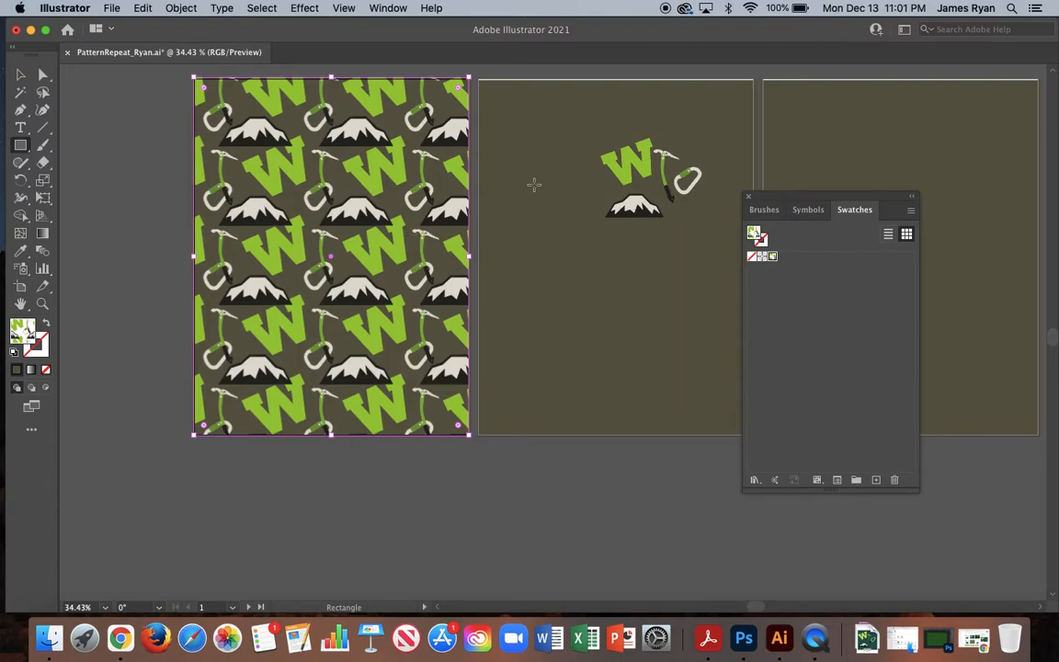
Scale the four motifs on the second artboard down proportionally and move them nearer the artboard's center.
{"action": "scroll", "coordinate": [534, 180], "scroll_direction": "right", "scroll_amount": 3}
{"action": "left_click", "coordinate": [20, 74]}
{"action": "left_click_drag", "start_coordinate": [520, 143], "coordinate": [638, 243]}
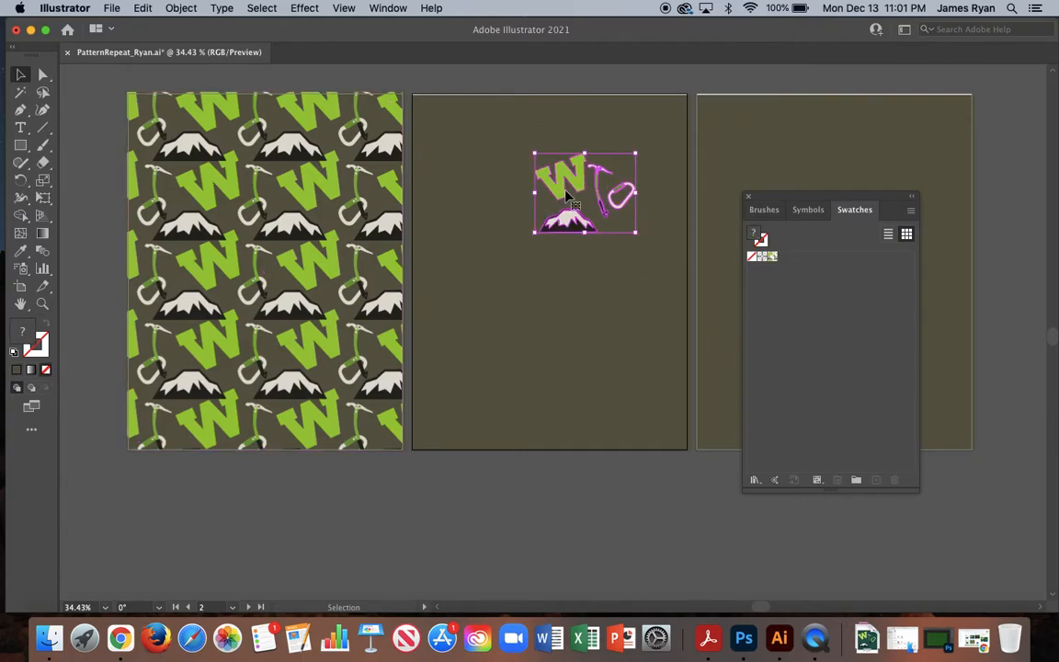
{"action": "left_click_drag", "start_coordinate": [567, 196], "coordinate": [560, 220]}
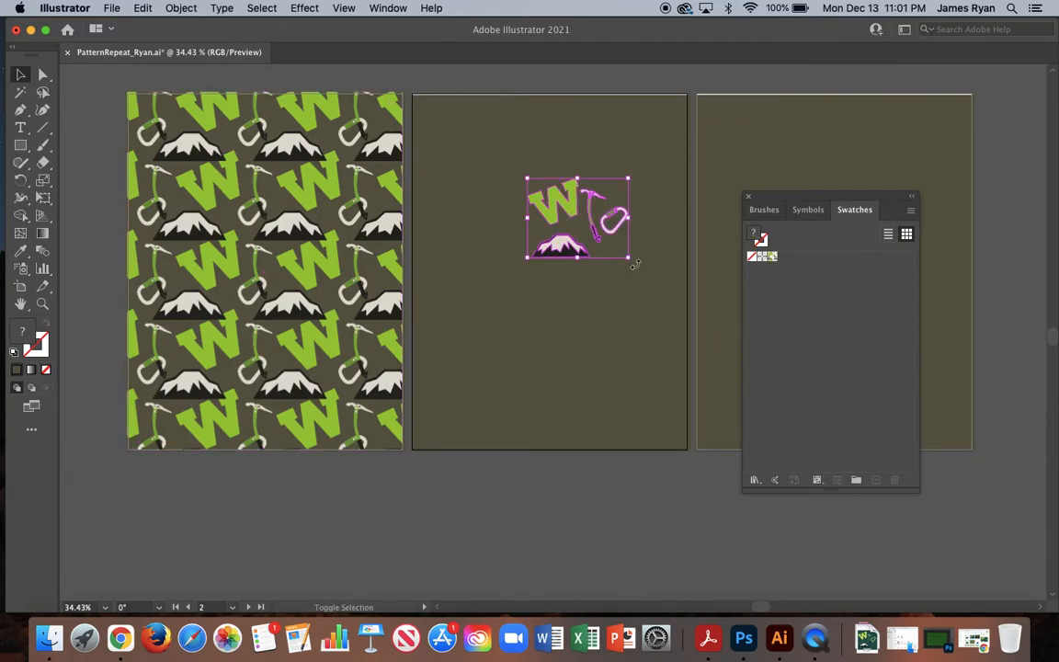
{"action": "left_click_drag", "start_coordinate": [629, 261], "coordinate": [603, 241]}
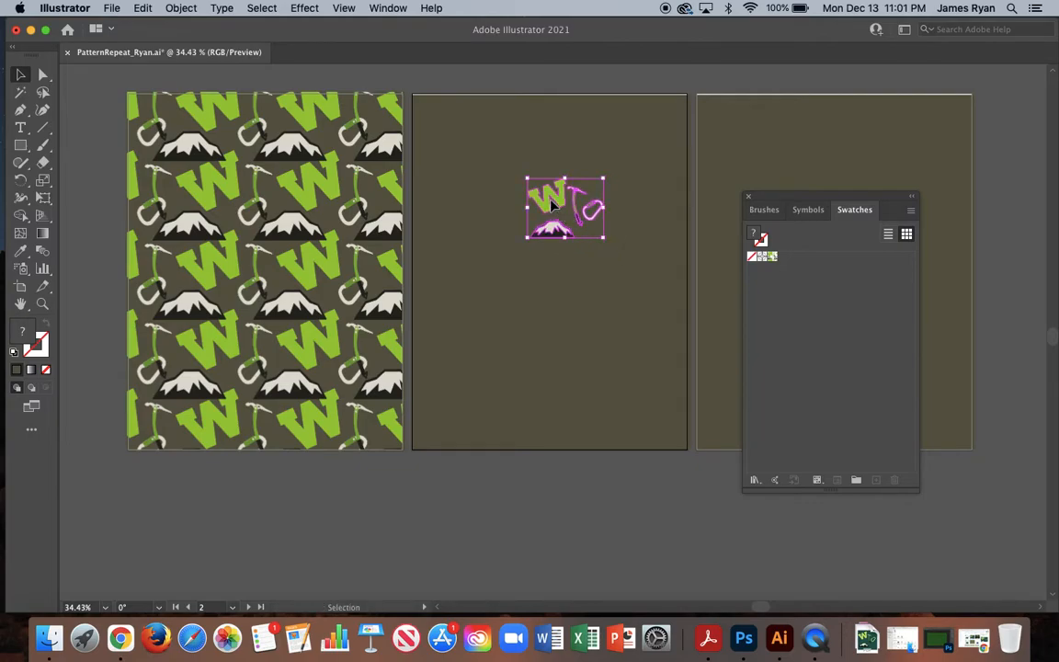
{"action": "left_click_drag", "start_coordinate": [551, 205], "coordinate": [541, 237]}
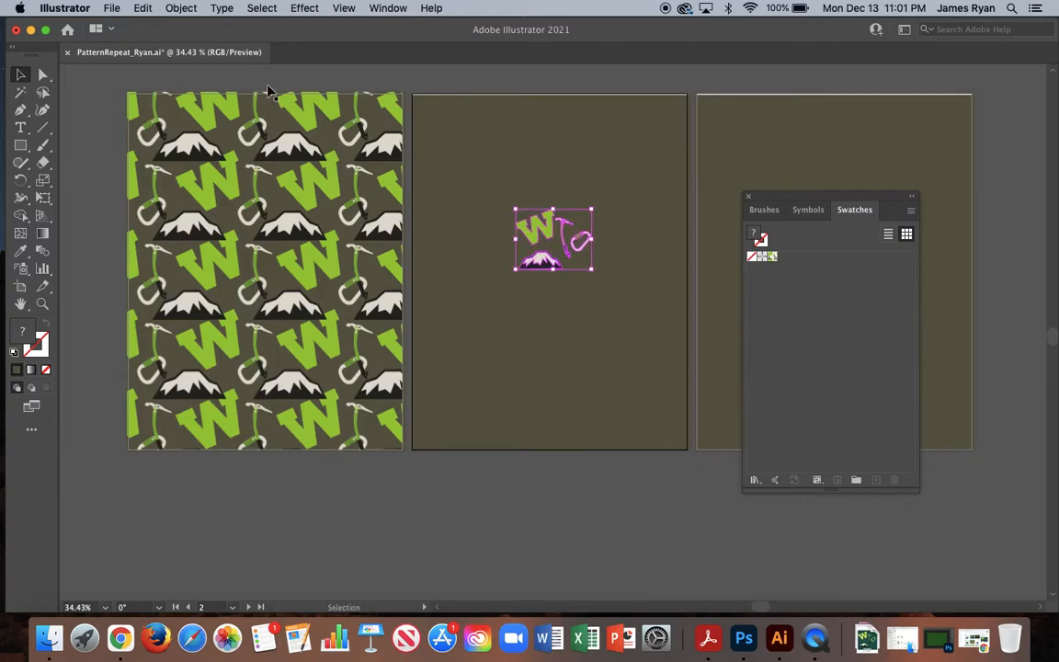
Make another new pattern from the four scaled-down motifs on the second artboard.
{"action": "left_click", "coordinate": [182, 9]}
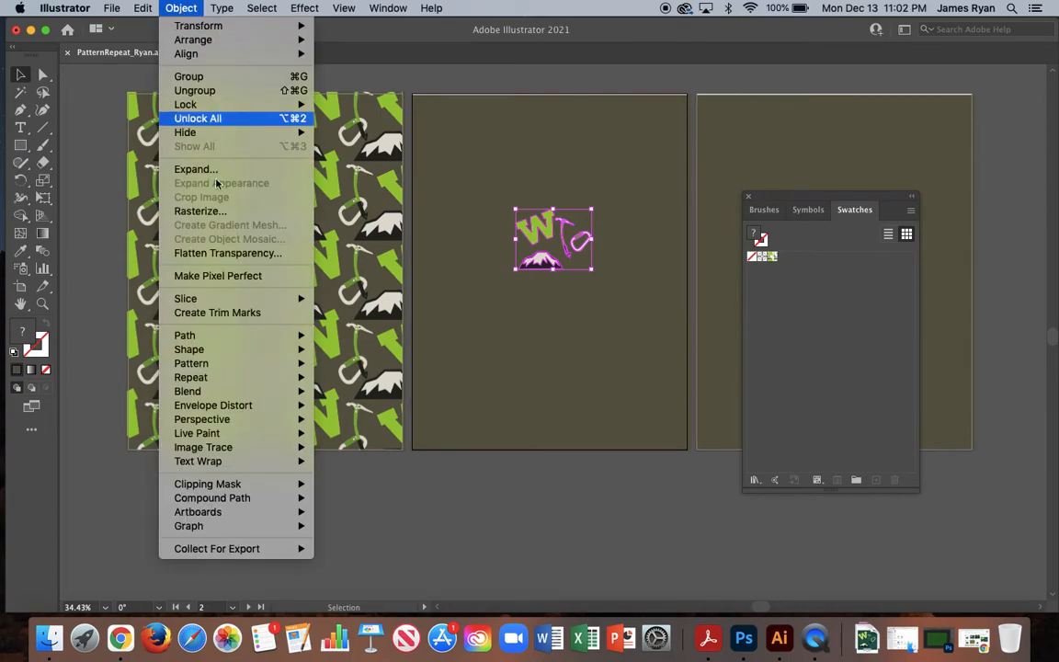
{"action": "mouse_move", "coordinate": [225, 367]}
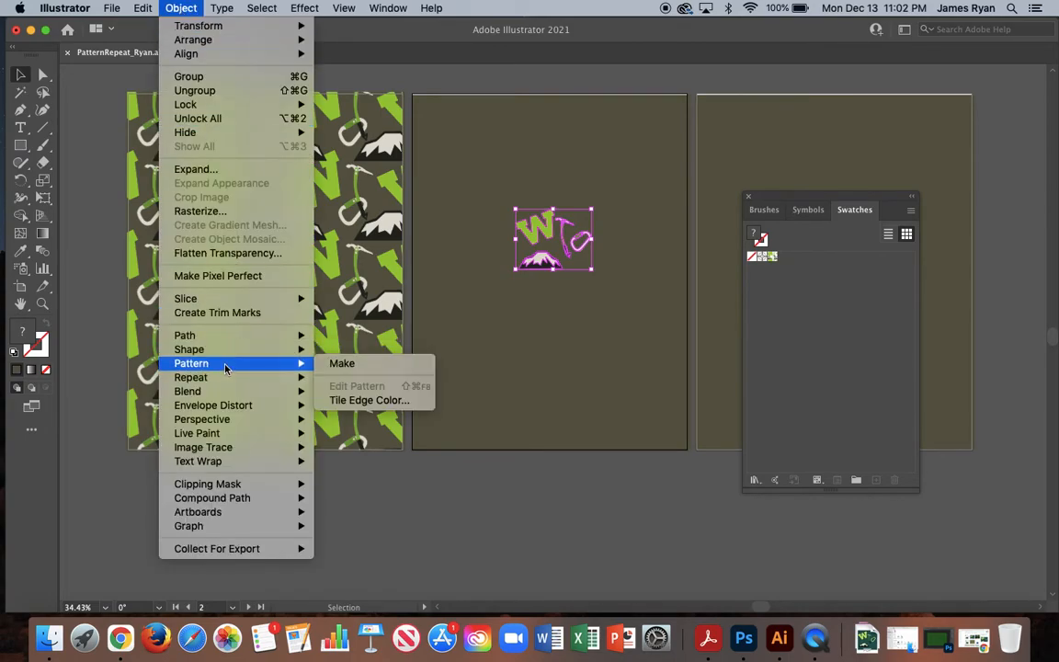
{"action": "left_click", "coordinate": [332, 364]}
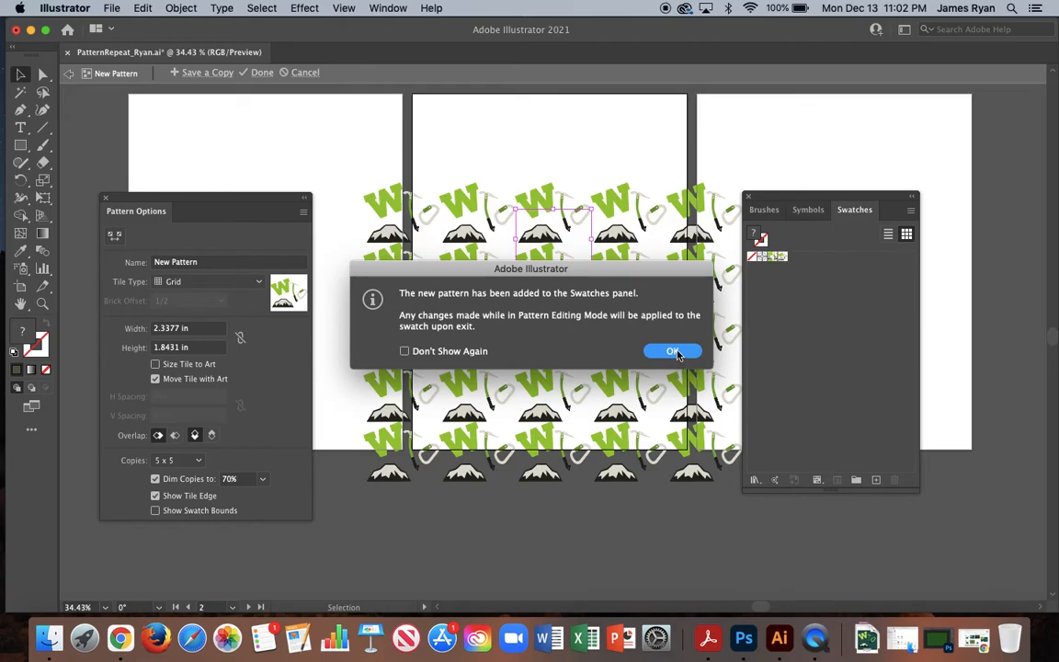
{"action": "left_click", "coordinate": [673, 352]}
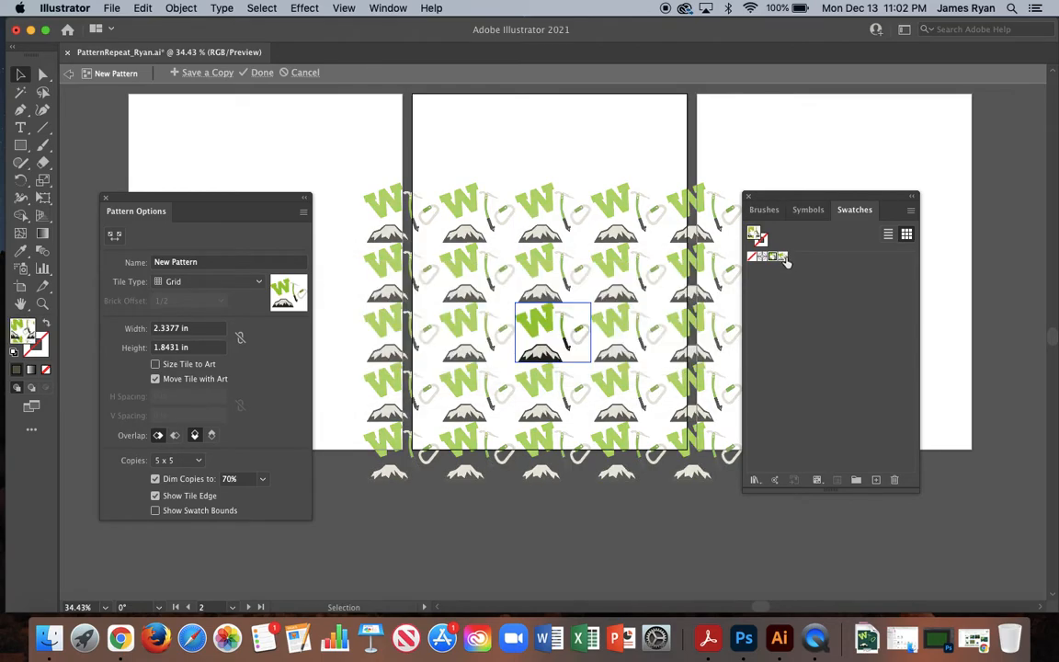
Set the pattern's tile type to Brick by Column and name it BrickColumn.
{"action": "left_click", "coordinate": [212, 283]}
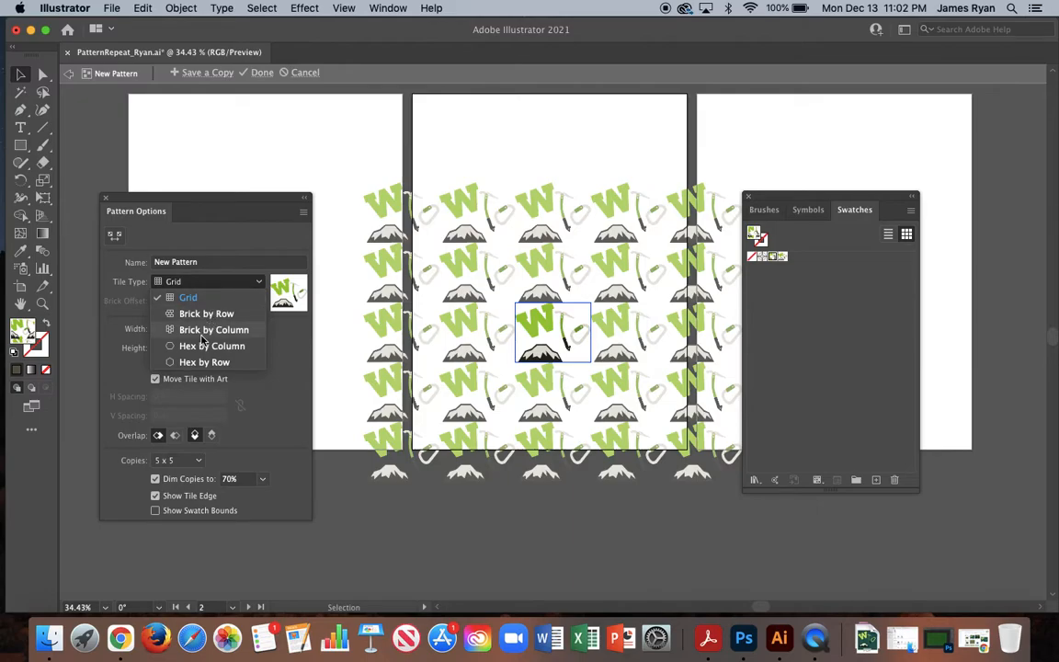
{"action": "left_click", "coordinate": [210, 330]}
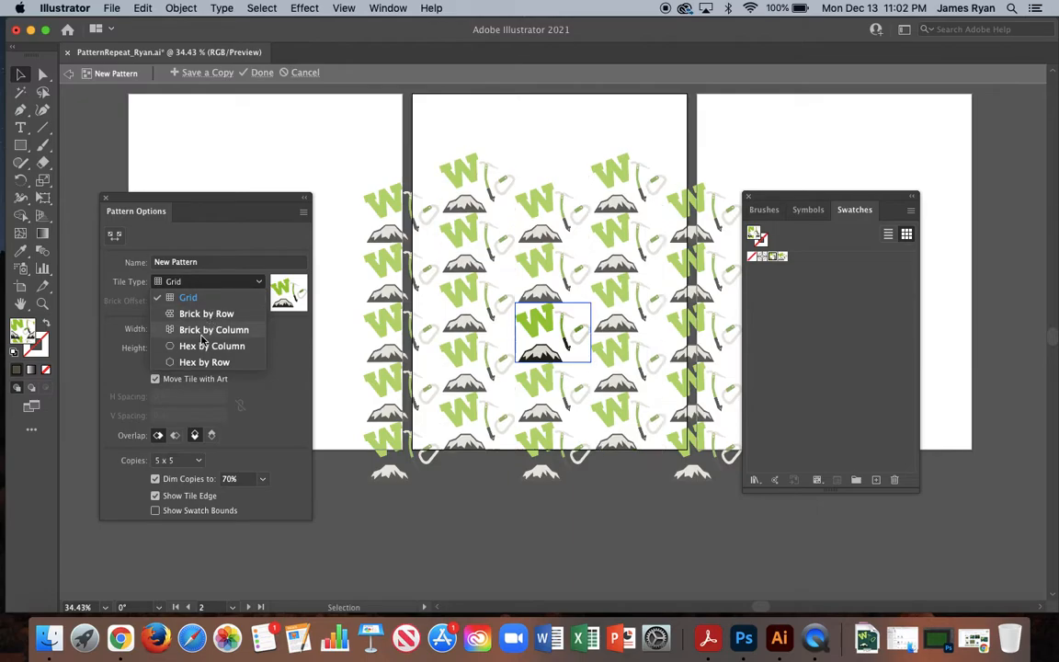
{"action": "left_click", "coordinate": [208, 263]}
{"action": "key", "text": "super+a"}
{"action": "type", "text": "BiickCo"}
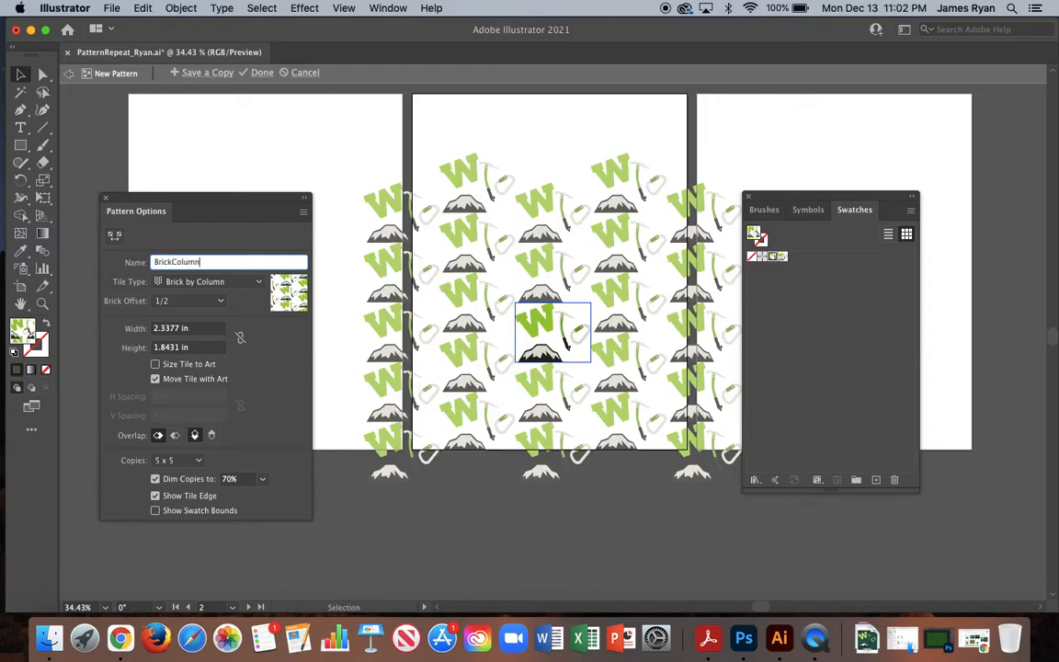
Move the W to the tile's upper right and the ice axe above the mountain, then tilt the axe counterclockwise.
{"action": "scroll", "coordinate": [555, 329], "scroll_direction": "up", "scroll_amount": 5}
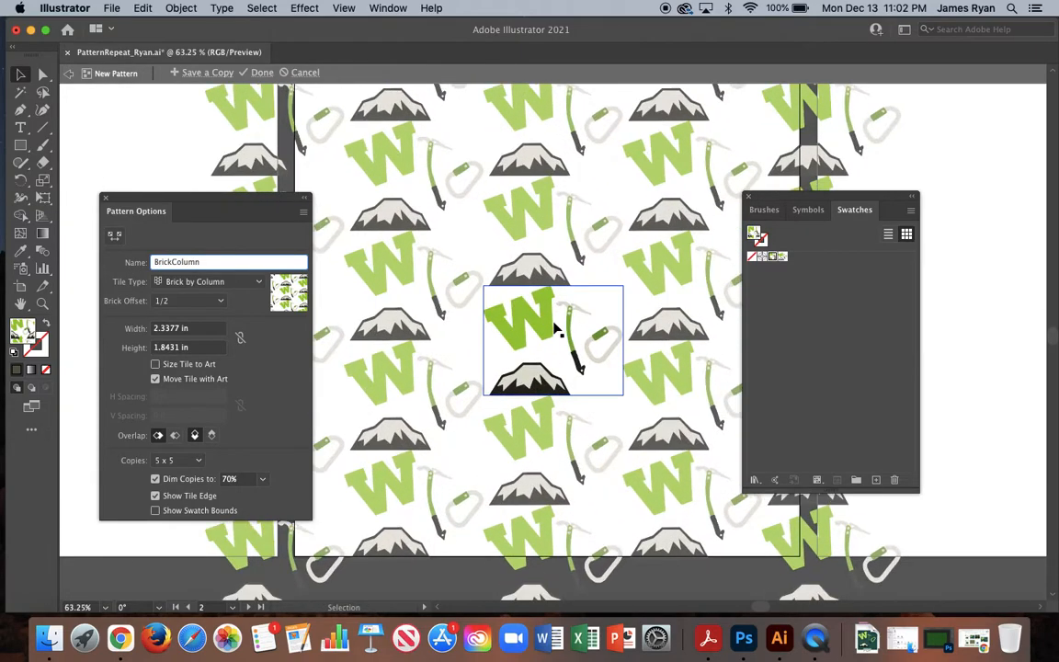
{"action": "scroll", "coordinate": [554, 329], "scroll_direction": "down", "scroll_amount": 4}
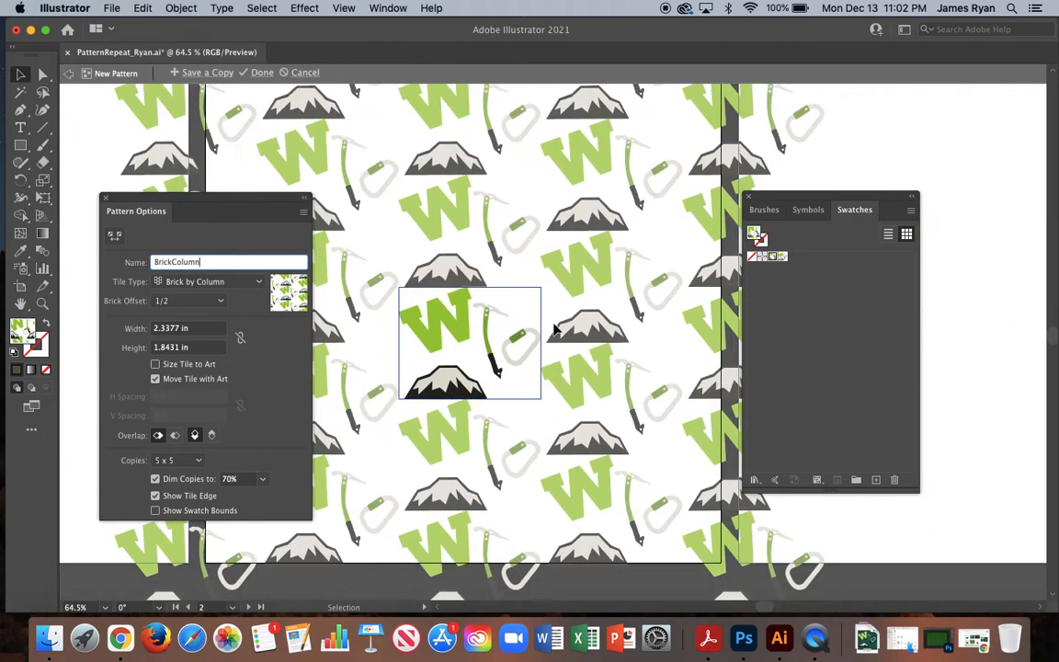
{"action": "left_click_drag", "start_coordinate": [446, 333], "coordinate": [512, 310]}
{"action": "left_click_drag", "start_coordinate": [485, 347], "coordinate": [445, 343]}
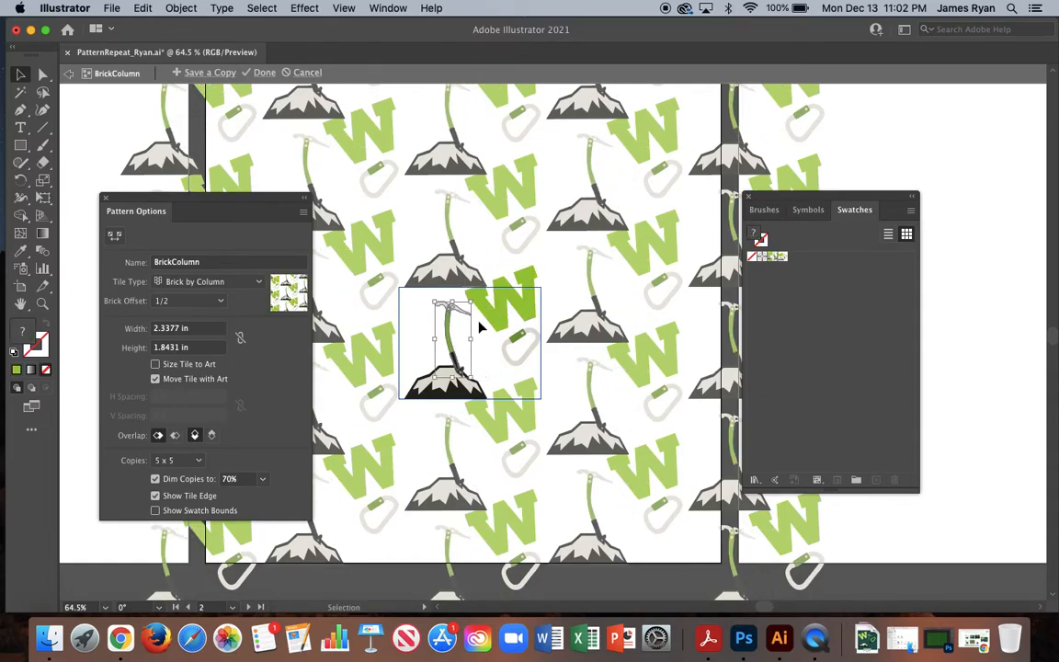
{"action": "left_click_drag", "start_coordinate": [475, 306], "coordinate": [445, 295]}
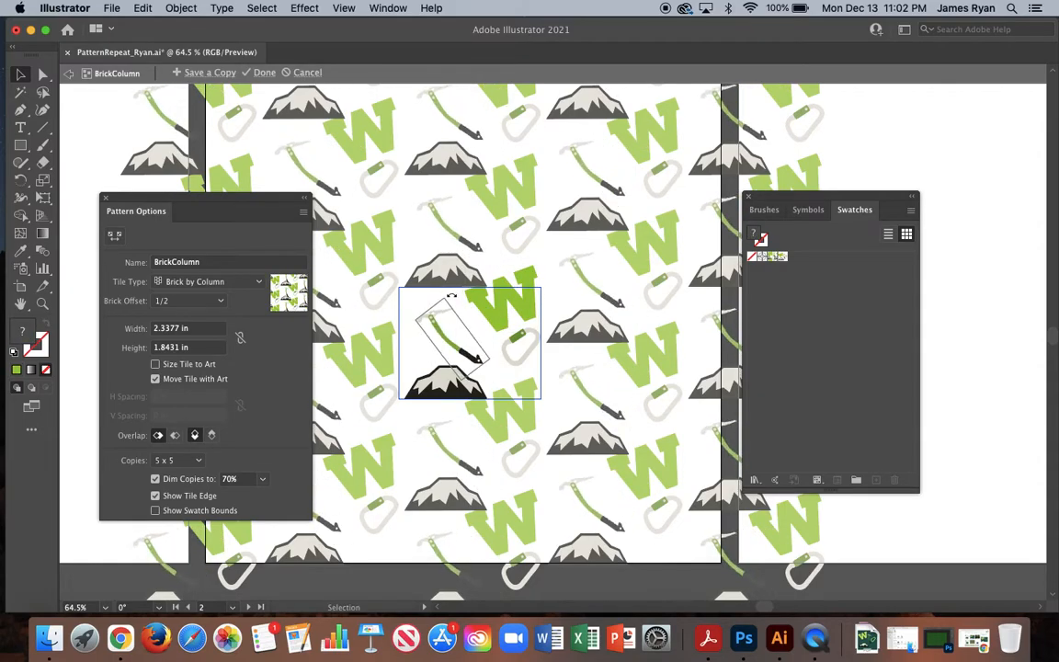
Rotate the W clockwise so it slants down to the right, and position it across the tile's upper-right edge.
{"action": "left_click", "coordinate": [499, 324]}
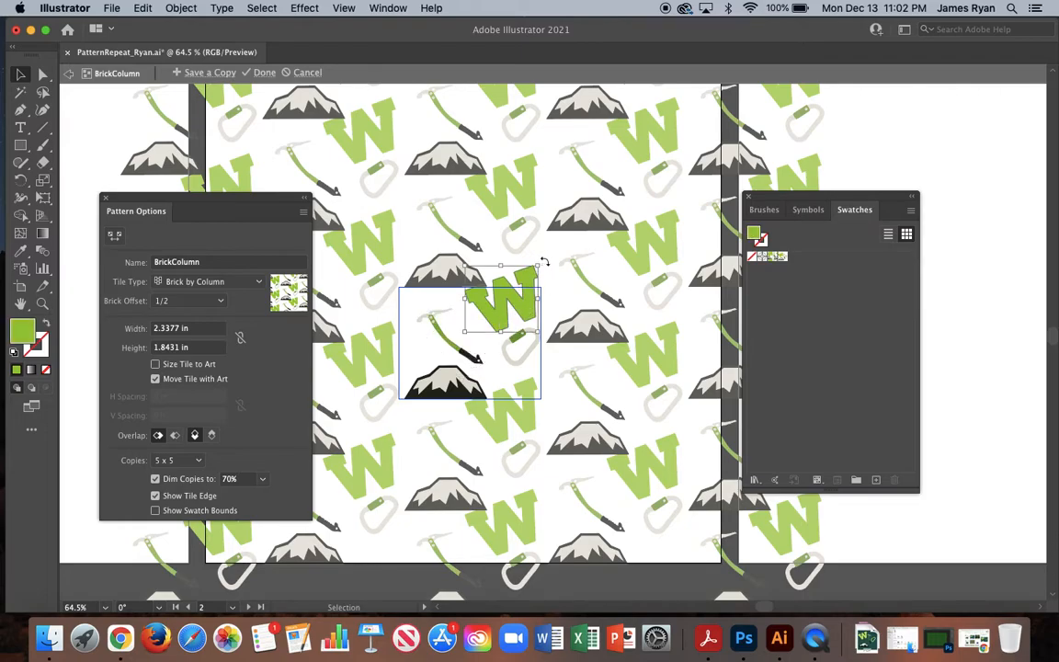
{"action": "left_click_drag", "start_coordinate": [543, 263], "coordinate": [597, 296]}
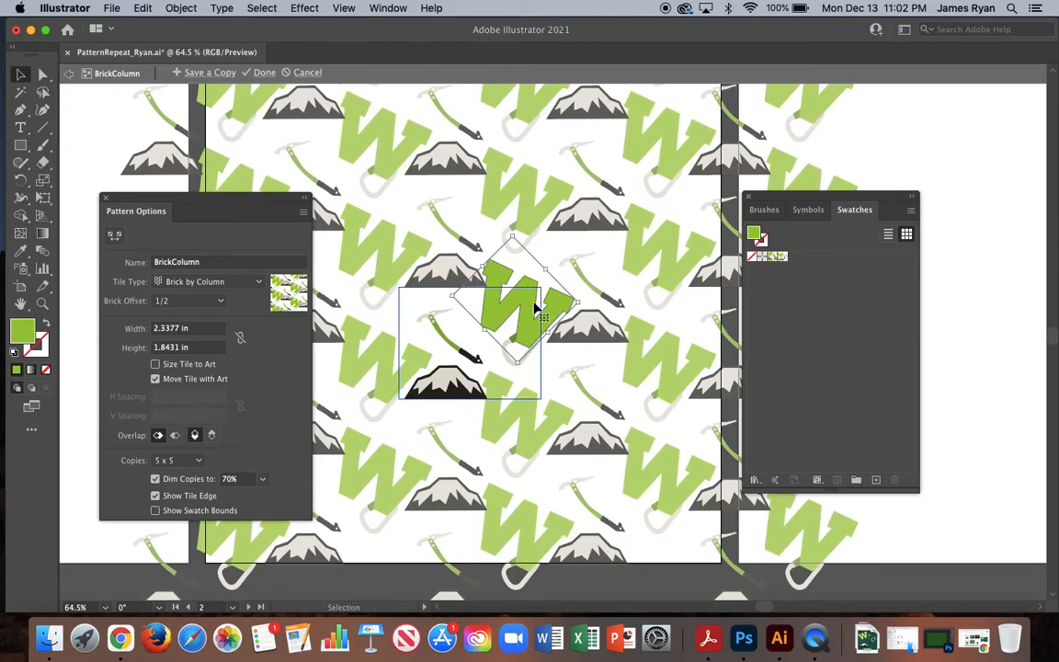
{"action": "left_click_drag", "start_coordinate": [531, 309], "coordinate": [529, 303]}
Move the carabiner to the tile's upper left and place the ice axe between it and the W, tilted further counterclockwise.
{"action": "left_click_drag", "start_coordinate": [511, 366], "coordinate": [423, 338]}
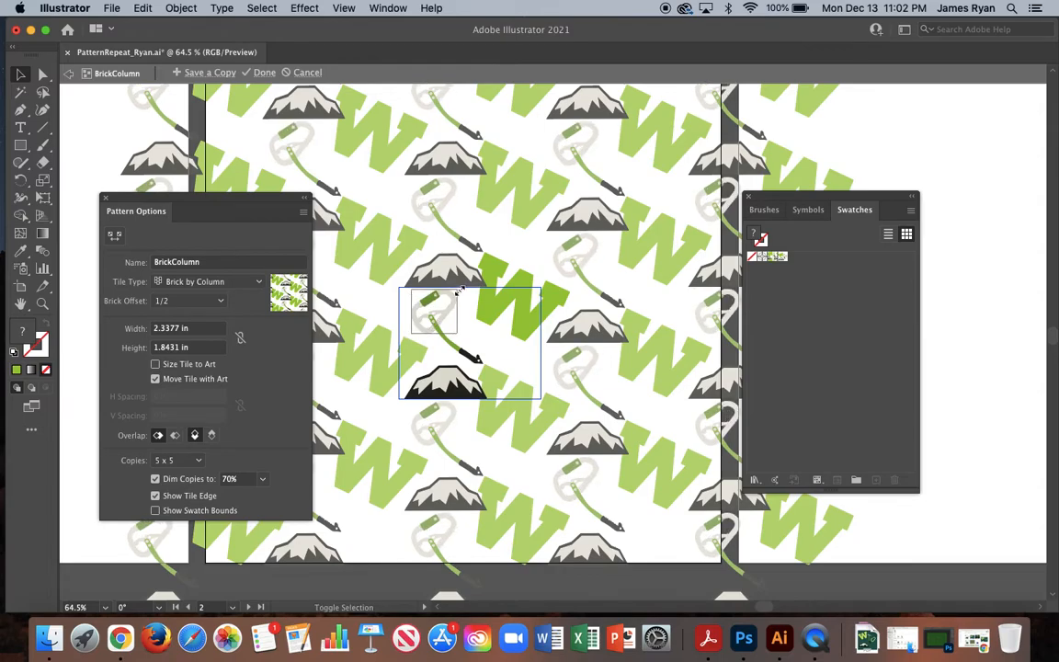
{"action": "left_click_drag", "start_coordinate": [457, 354], "coordinate": [484, 355]}
{"action": "left_click_drag", "start_coordinate": [475, 301], "coordinate": [471, 288]}
{"action": "left_click_drag", "start_coordinate": [476, 341], "coordinate": [483, 346]}
{"action": "left_click_drag", "start_coordinate": [485, 346], "coordinate": [482, 345]}
Rotate the carabiner slightly clockwise and shift it closer to the tile's left edge.
{"action": "left_click", "coordinate": [434, 329]}
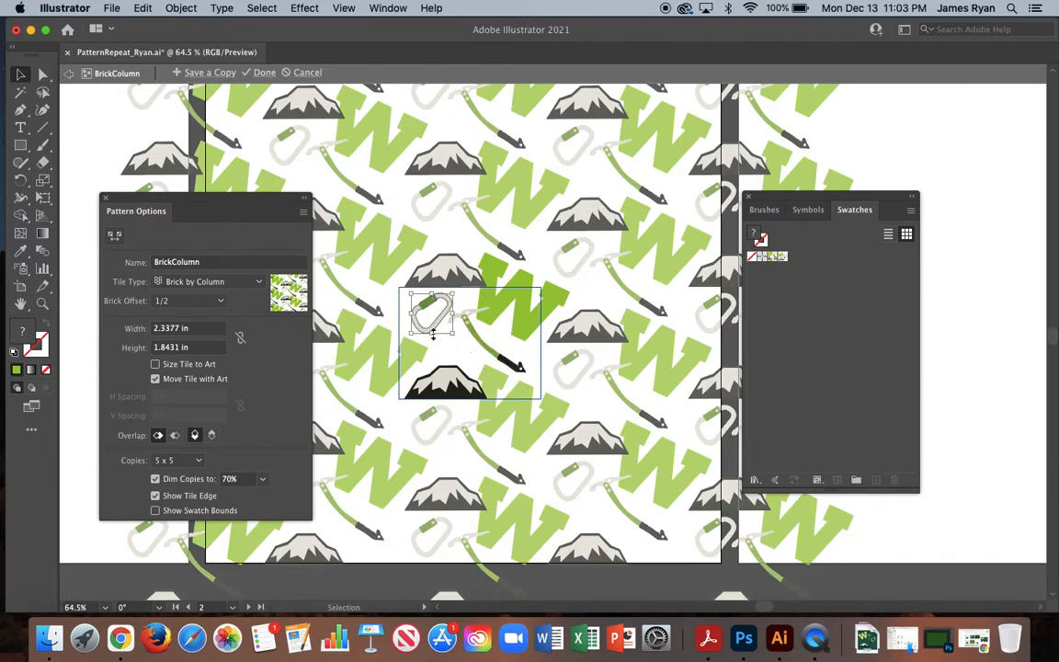
{"action": "mouse_move", "coordinate": [461, 292]}
{"action": "left_mouse_down"}
{"action": "mouse_move", "coordinate": [463, 347]}
{"action": "mouse_move", "coordinate": [457, 292]}
{"action": "left_mouse_up"}
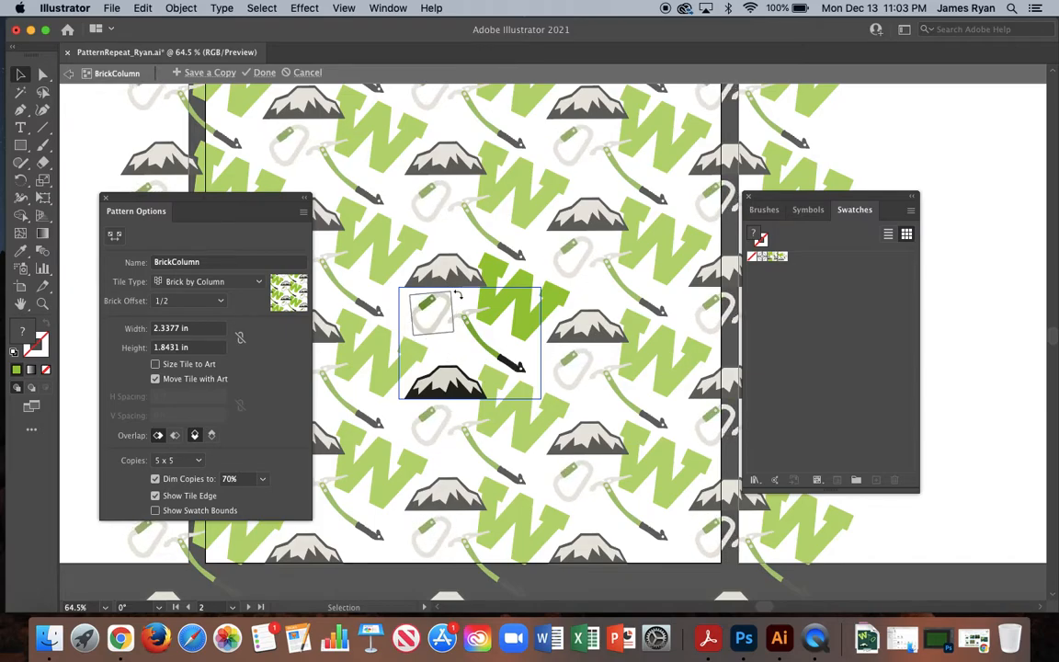
{"action": "mouse_move", "coordinate": [433, 299]}
{"action": "left_mouse_down"}
{"action": "mouse_move", "coordinate": [444, 338]}
{"action": "mouse_move", "coordinate": [456, 336]}
{"action": "mouse_move", "coordinate": [449, 297]}
{"action": "mouse_move", "coordinate": [437, 294]}
{"action": "mouse_move", "coordinate": [463, 349]}
{"action": "mouse_move", "coordinate": [459, 330]}
{"action": "mouse_move", "coordinate": [424, 308]}
{"action": "left_mouse_up"}
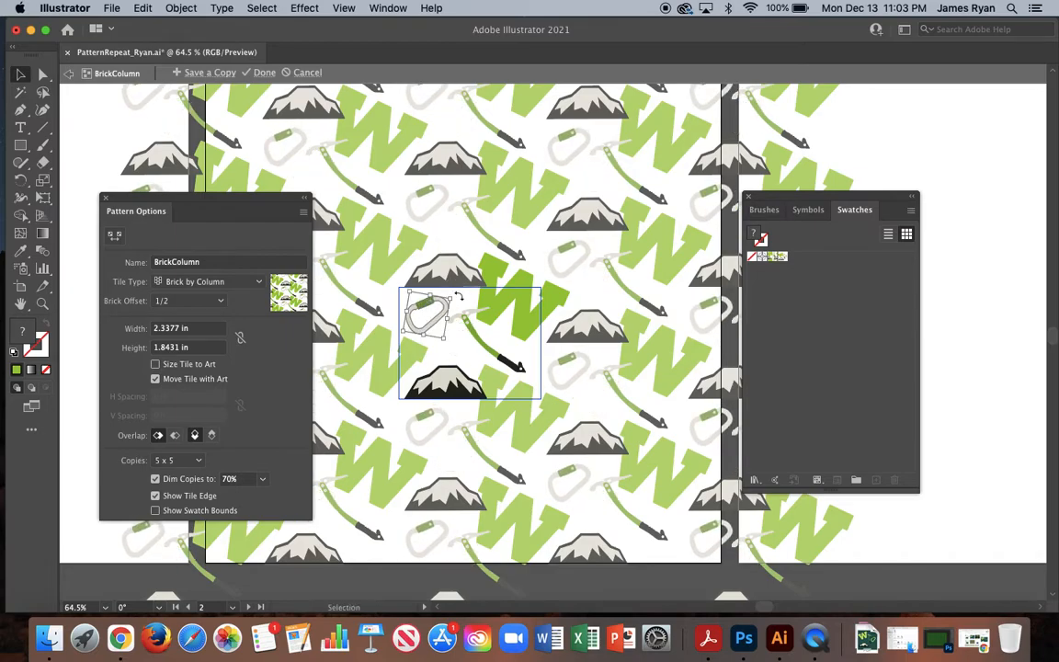
Enlarge the mountain slightly, nudge it up within the tile, and finish editing the BrickColumn pattern.
{"action": "left_click_drag", "start_coordinate": [455, 390], "coordinate": [501, 356]}
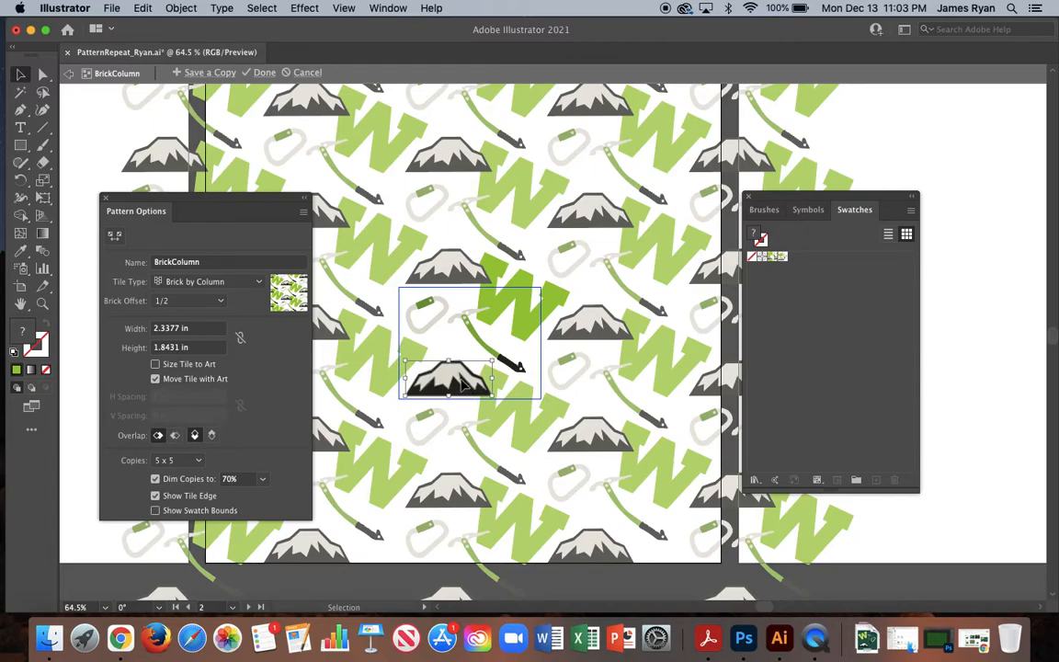
{"action": "key", "text": "Up"}
{"action": "key", "text": "Up"}
{"action": "key", "text": "Up"}
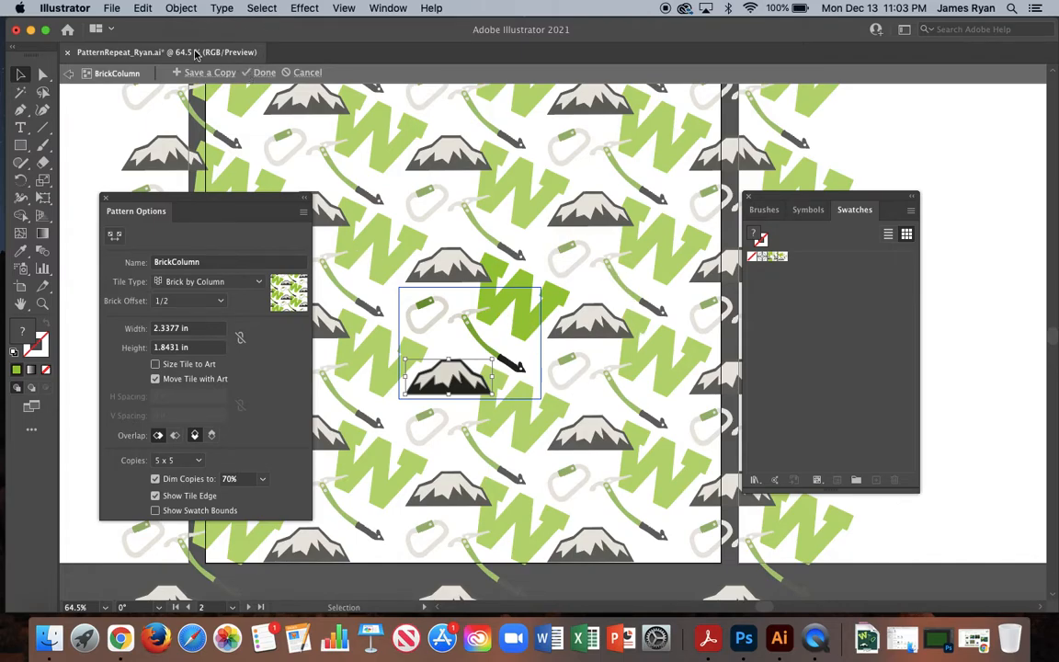
{"action": "left_click", "coordinate": [259, 73]}
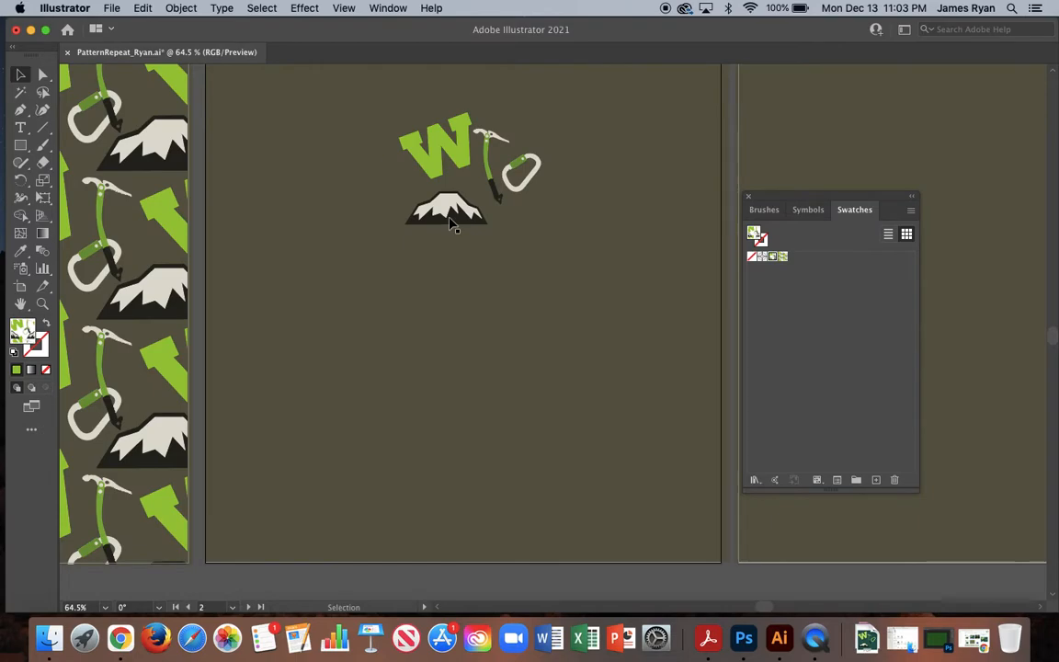
Move the four motifs from the second artboard to the upper part of the third artboard.
{"action": "left_click_drag", "start_coordinate": [372, 119], "coordinate": [555, 251]}
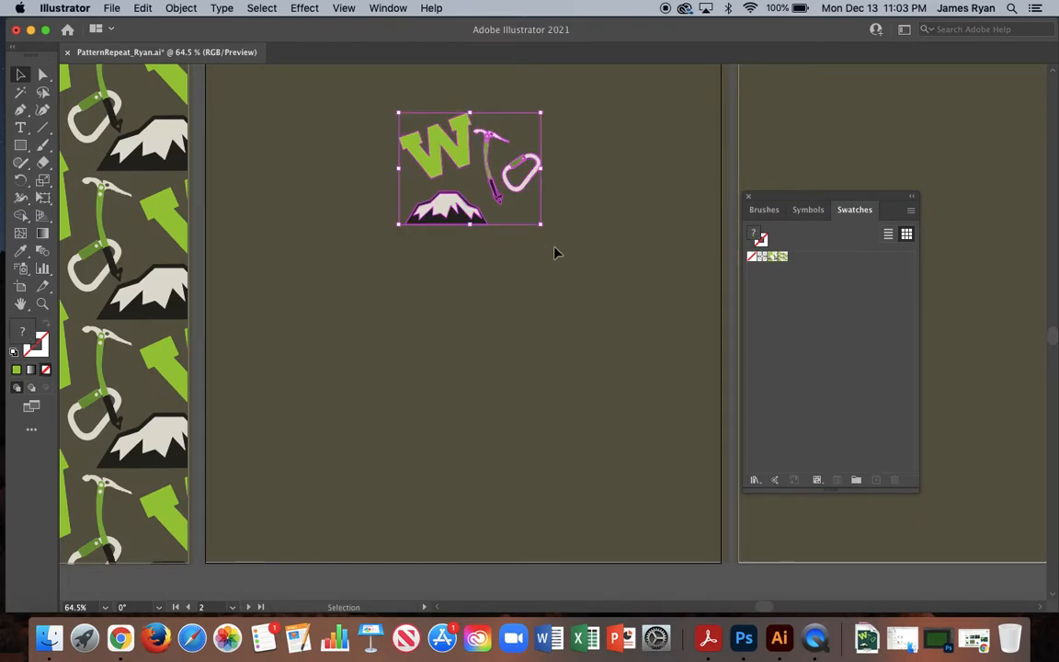
{"action": "scroll", "coordinate": [555, 252], "scroll_direction": "down", "scroll_amount": 5}
{"action": "left_click_drag", "start_coordinate": [505, 204], "coordinate": [733, 144]}
{"action": "scroll", "coordinate": [501, 190], "scroll_direction": "right", "scroll_amount": 3}
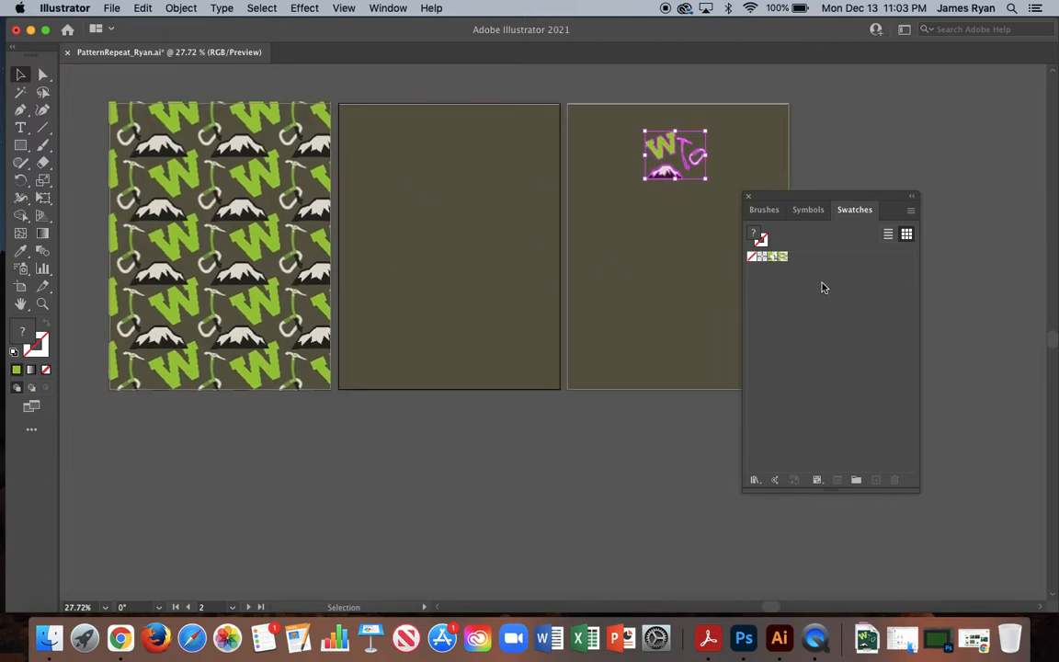
Draw a rectangle covering the whole second artboard and fill it with the BrickColumn pattern swatch.
{"action": "left_click", "coordinate": [783, 259]}
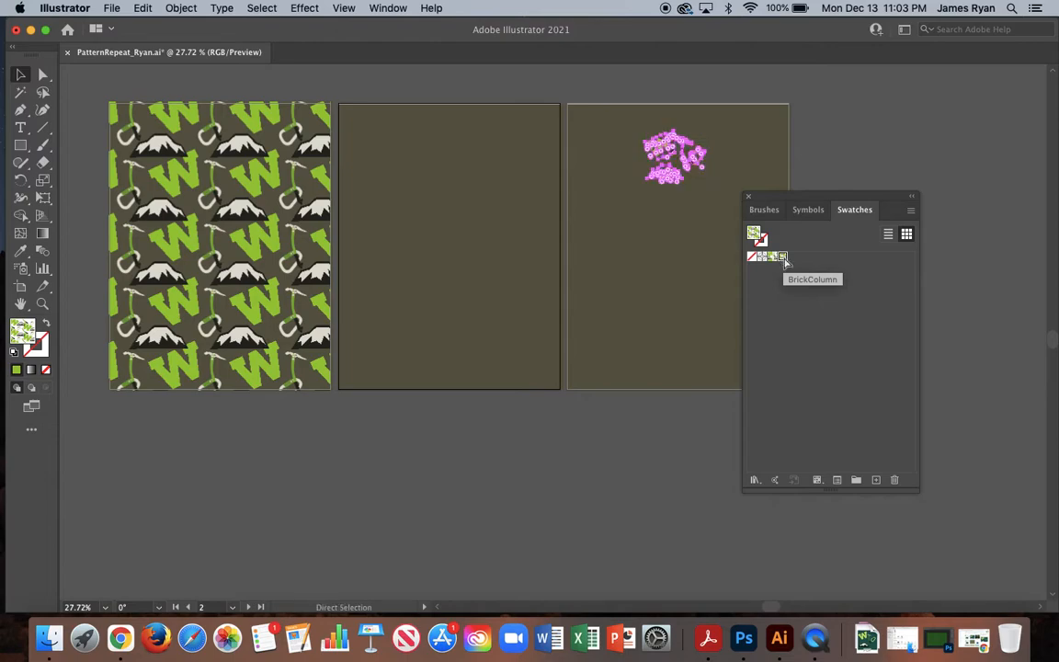
{"action": "key", "text": "super+z"}
{"action": "left_click", "coordinate": [21, 145]}
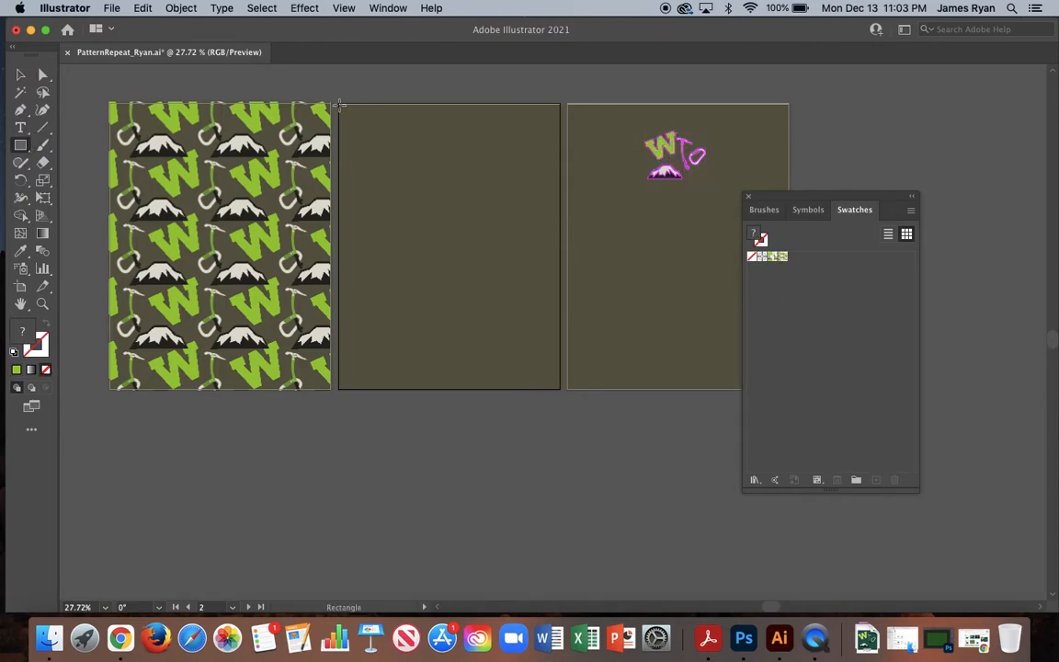
{"action": "mouse_move", "coordinate": [338, 103]}
{"action": "left_mouse_down"}
{"action": "mouse_move", "coordinate": [456, 218]}
{"action": "mouse_move", "coordinate": [559, 389]}
{"action": "left_mouse_up"}
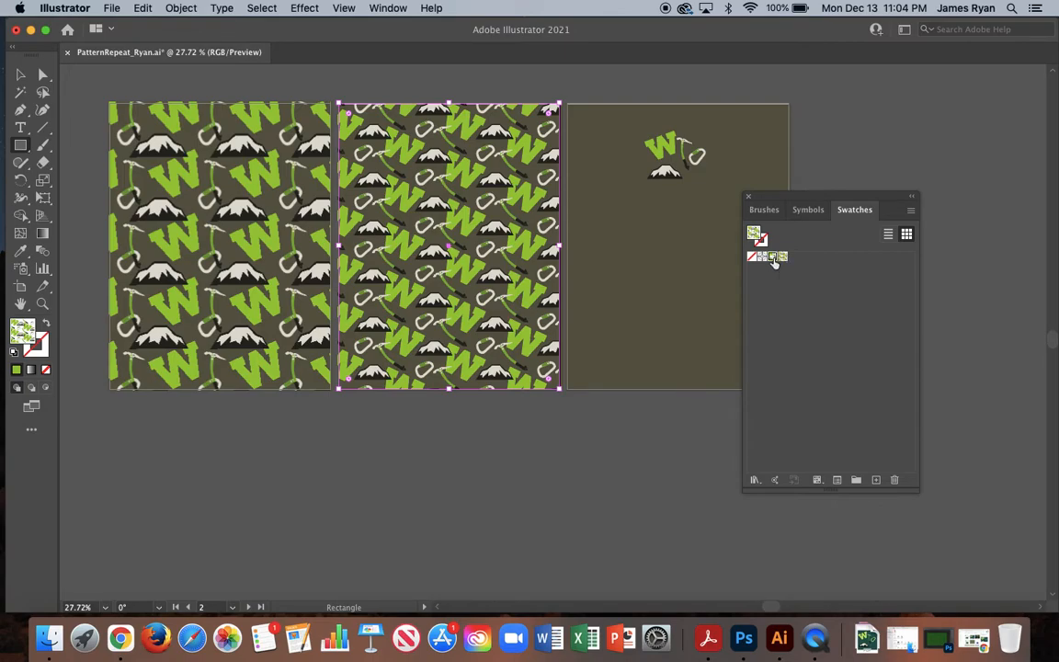
{"action": "left_click", "coordinate": [773, 257]}
{"action": "left_click", "coordinate": [783, 258]}
Move the Swatches panel clear of the third artboard and bring the four motifs nearer that artboard's center.
{"action": "left_click_drag", "start_coordinate": [777, 201], "coordinate": [862, 202]}
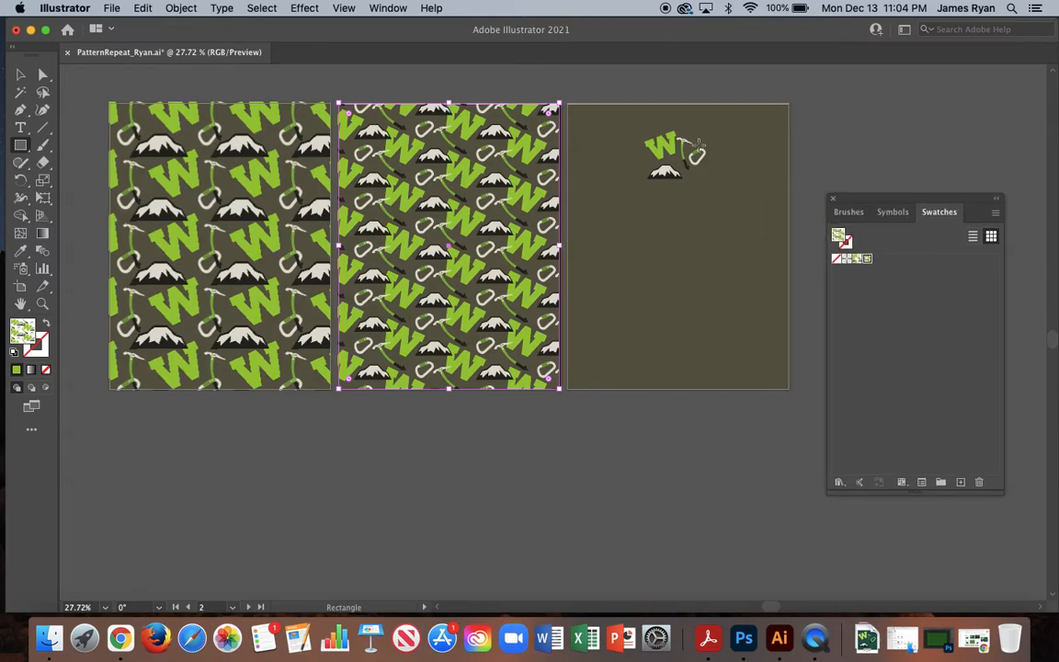
{"action": "left_click", "coordinate": [20, 74]}
{"action": "left_click_drag", "start_coordinate": [664, 149], "coordinate": [674, 237]}
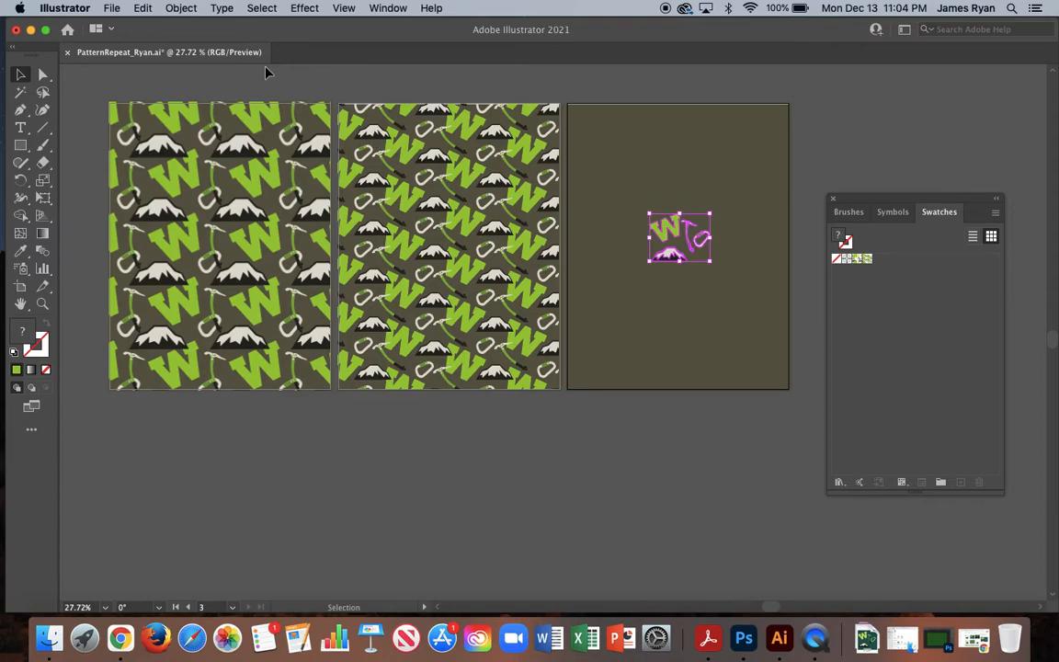
Make a new pattern from the four motifs on the third artboard.
{"action": "left_click", "coordinate": [183, 8]}
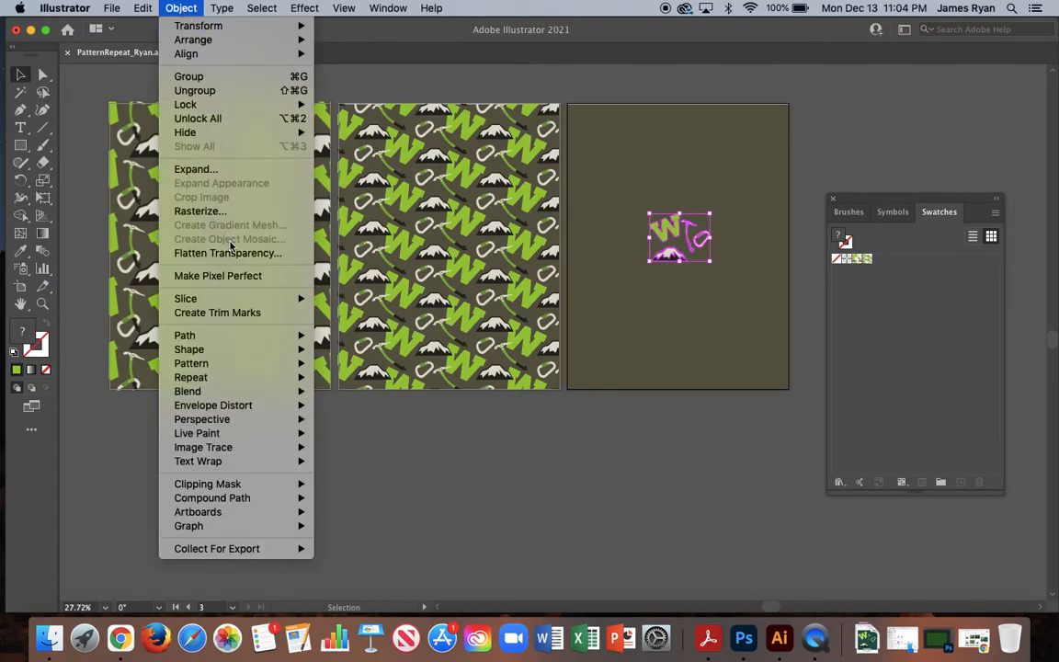
{"action": "mouse_move", "coordinate": [214, 363]}
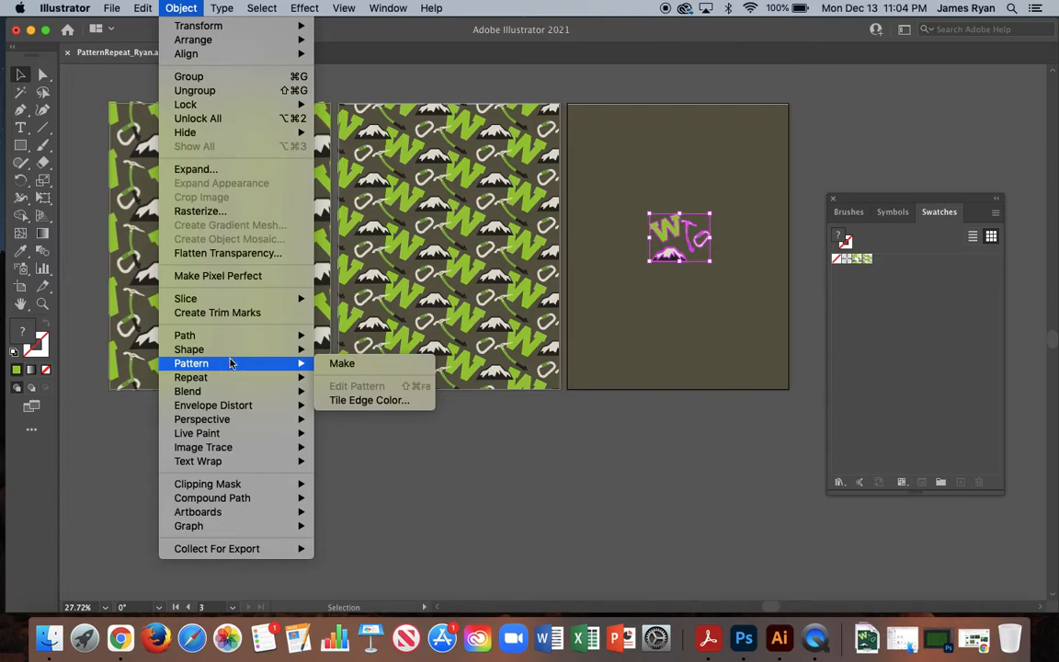
{"action": "left_click", "coordinate": [338, 364]}
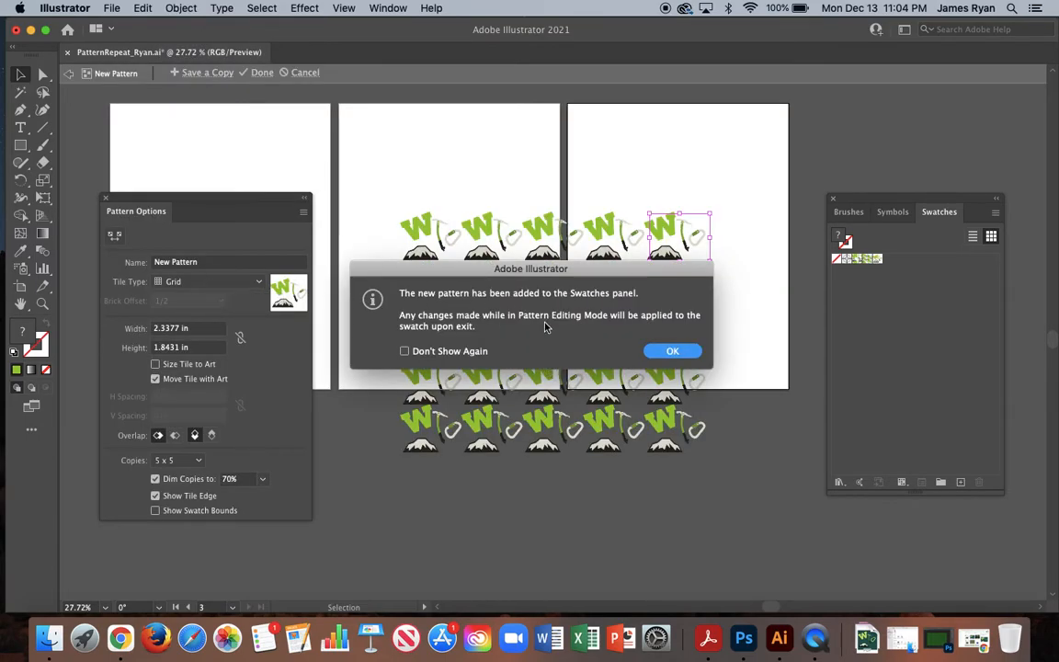
{"action": "left_click", "coordinate": [672, 350]}
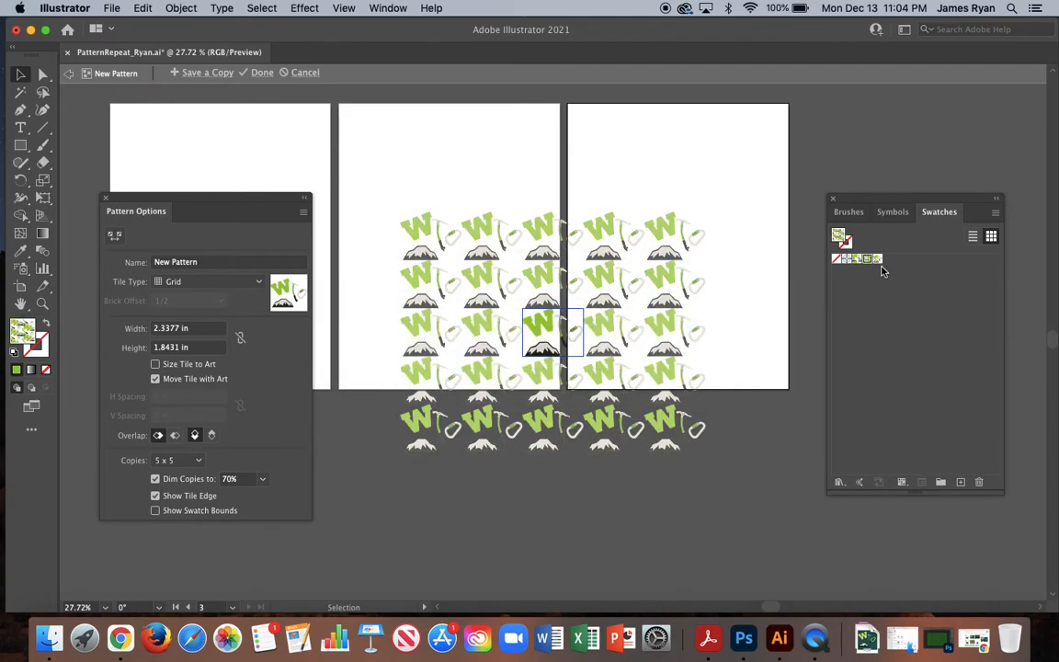
Set the new pattern's tile type to Hex by Row and name it HexRow.
{"action": "left_click", "coordinate": [178, 282]}
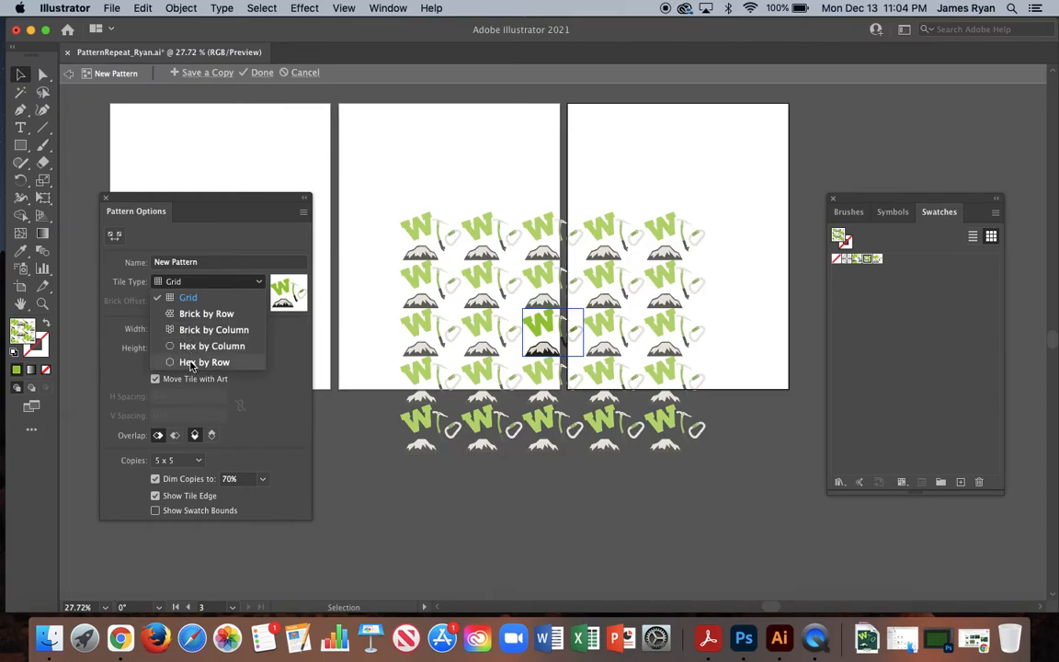
{"action": "left_click", "coordinate": [190, 363]}
{"action": "left_click_drag", "start_coordinate": [206, 262], "coordinate": [154, 262]}
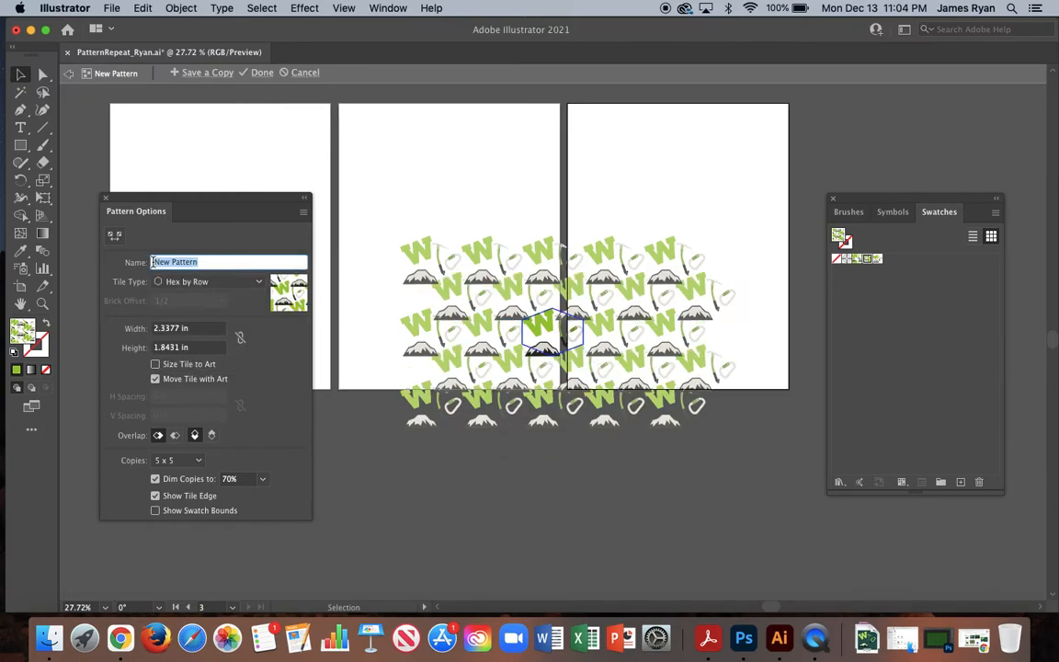
{"action": "type", "text": "HexRow"}
Rotate the W in the hexagonal tile clockwise so it slants down to the right just above the mountain.
{"action": "scroll", "coordinate": [593, 342], "scroll_direction": "up", "scroll_amount": 3}
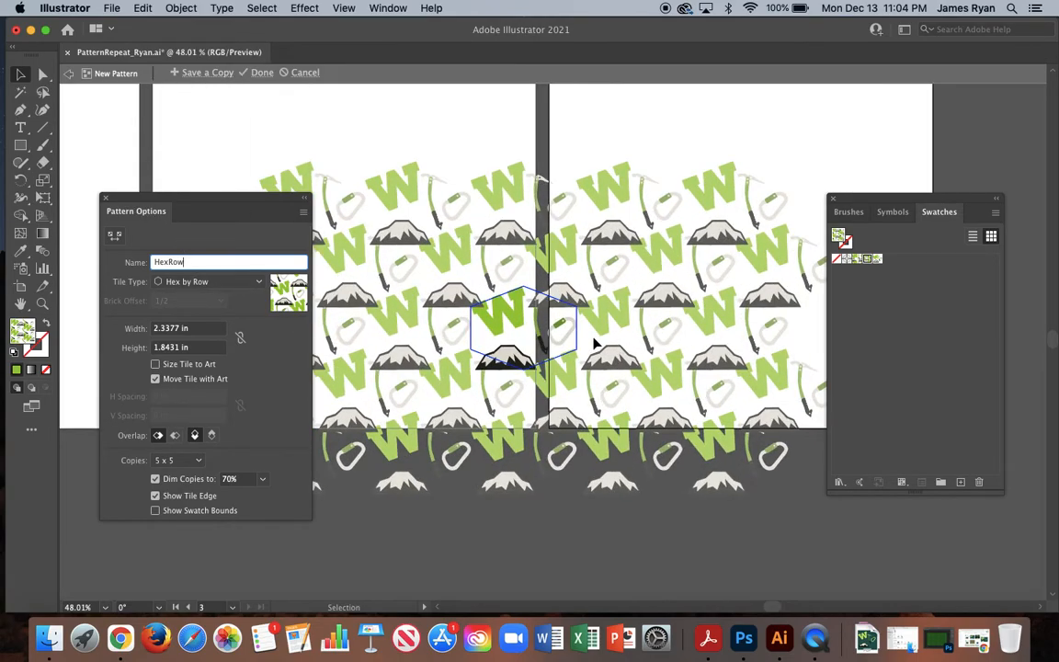
{"action": "scroll", "coordinate": [591, 340], "scroll_direction": "up", "scroll_amount": 1}
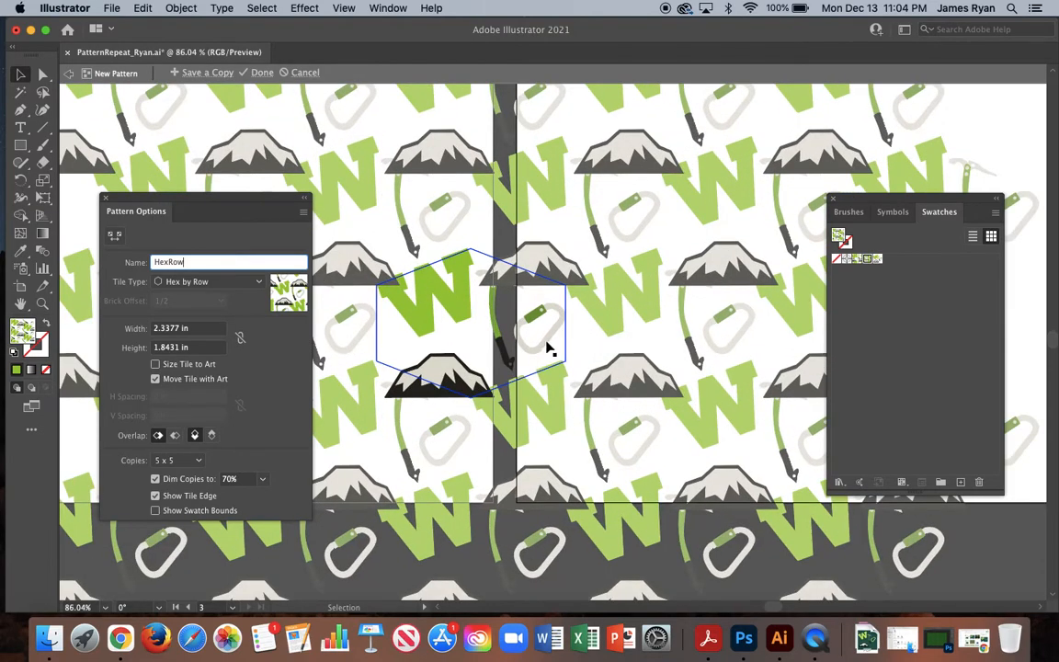
{"action": "left_click", "coordinate": [456, 280]}
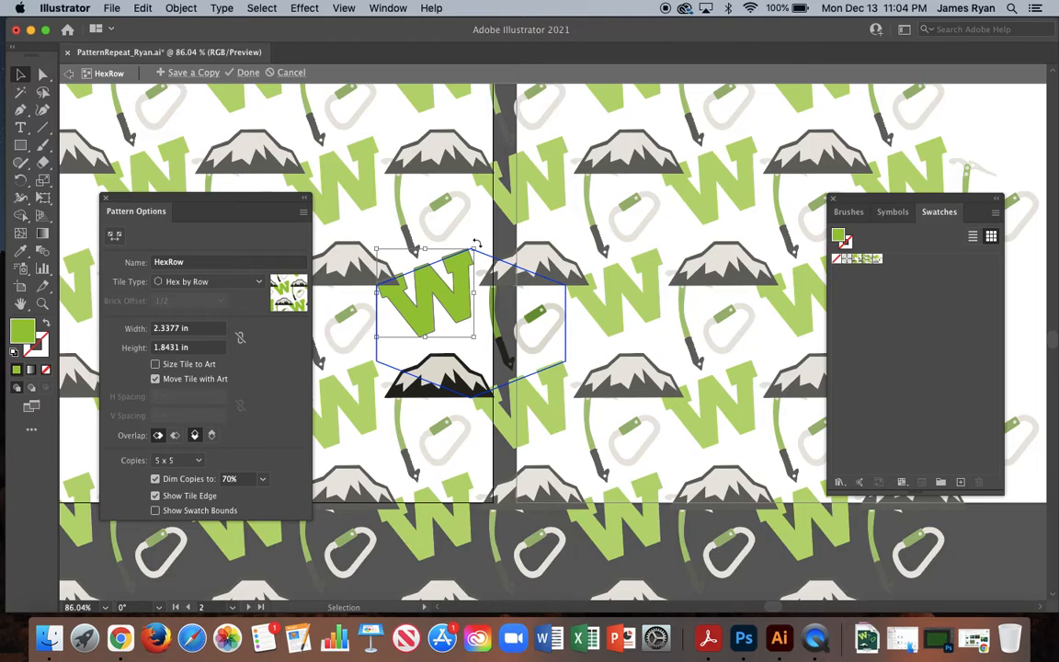
{"action": "left_click_drag", "start_coordinate": [476, 241], "coordinate": [441, 324]}
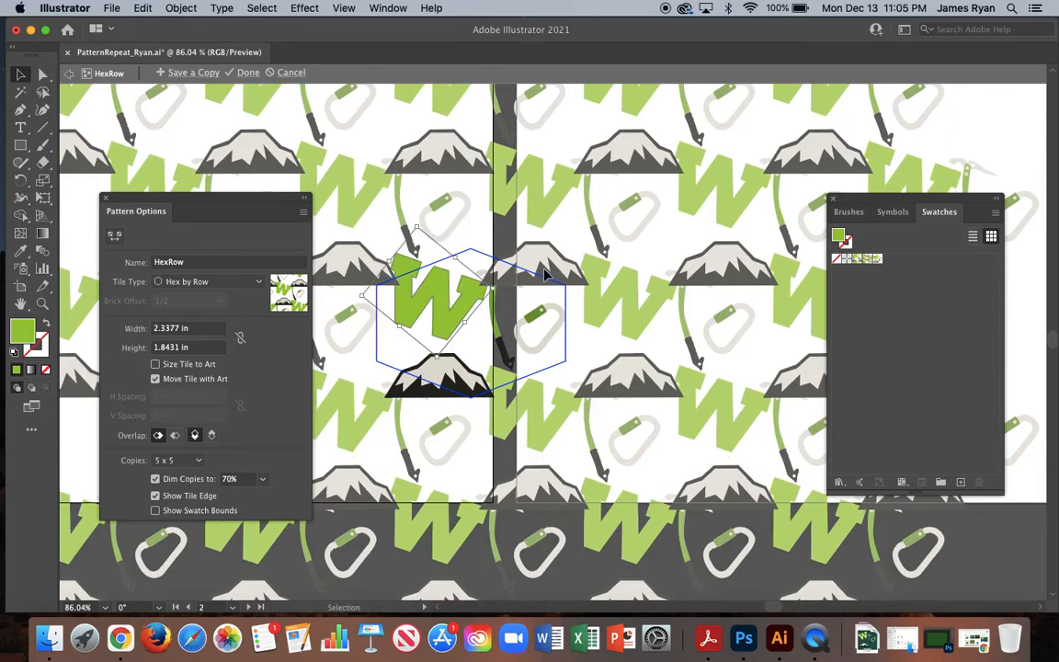
Enlarge the mountain and the W, and arrange them in the hexagon's left half with the W resting on the mountain's peak.
{"action": "left_click", "coordinate": [490, 360], "text": "shift"}
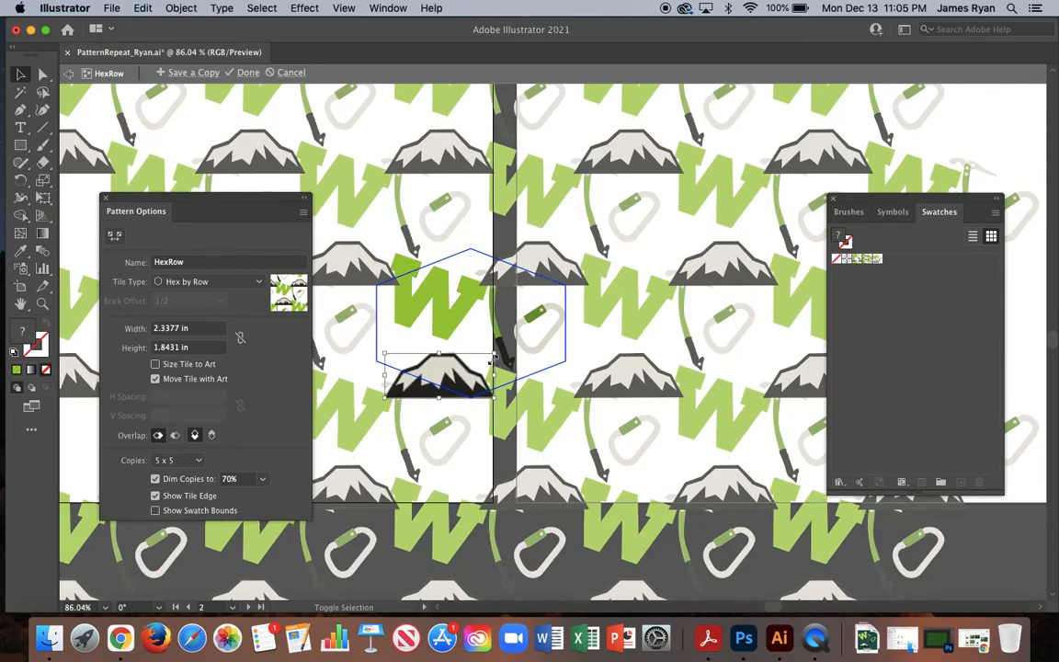
{"action": "left_click_drag", "start_coordinate": [496, 352], "coordinate": [440, 349]}
{"action": "left_click_drag", "start_coordinate": [462, 307], "coordinate": [439, 311]}
{"action": "left_click", "coordinate": [394, 276]}
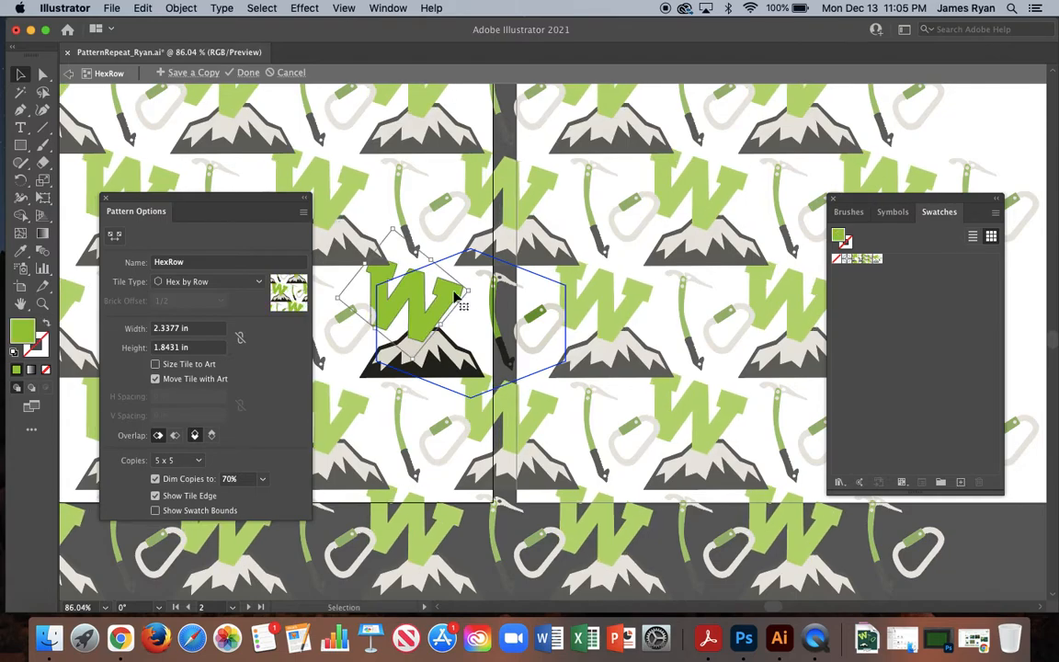
{"action": "left_click_drag", "start_coordinate": [470, 288], "coordinate": [445, 304]}
{"action": "left_click_drag", "start_coordinate": [436, 362], "coordinate": [459, 349]}
Move the ice axe slightly right toward the carabiner in the hexagonal tile and tilt it counterclockwise.
{"action": "left_click", "coordinate": [485, 269]}
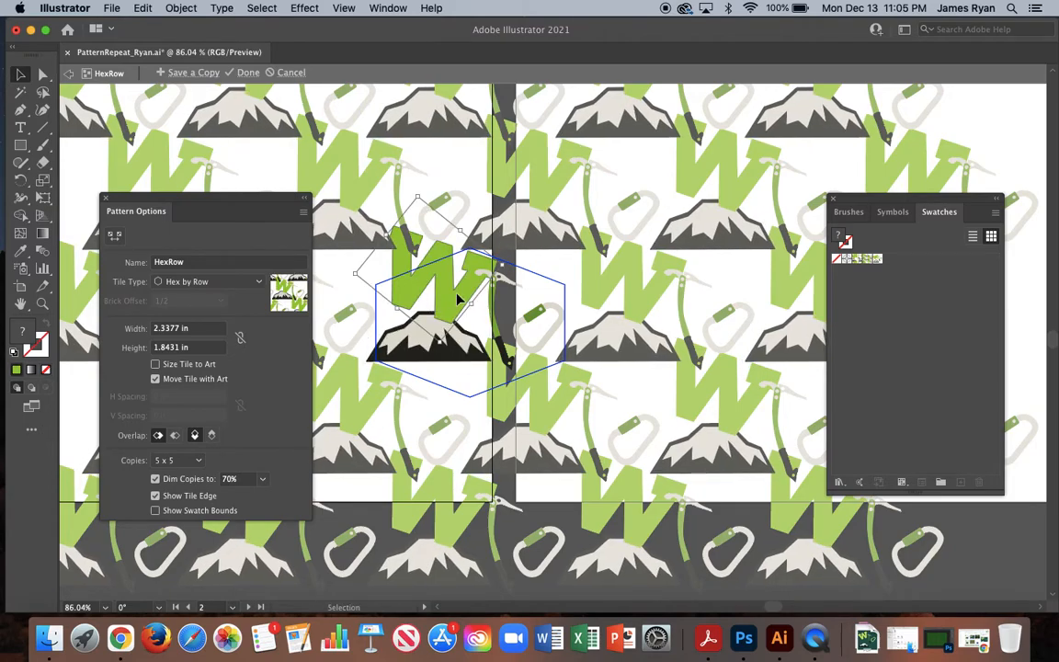
{"action": "left_click_drag", "start_coordinate": [504, 264], "coordinate": [511, 323]}
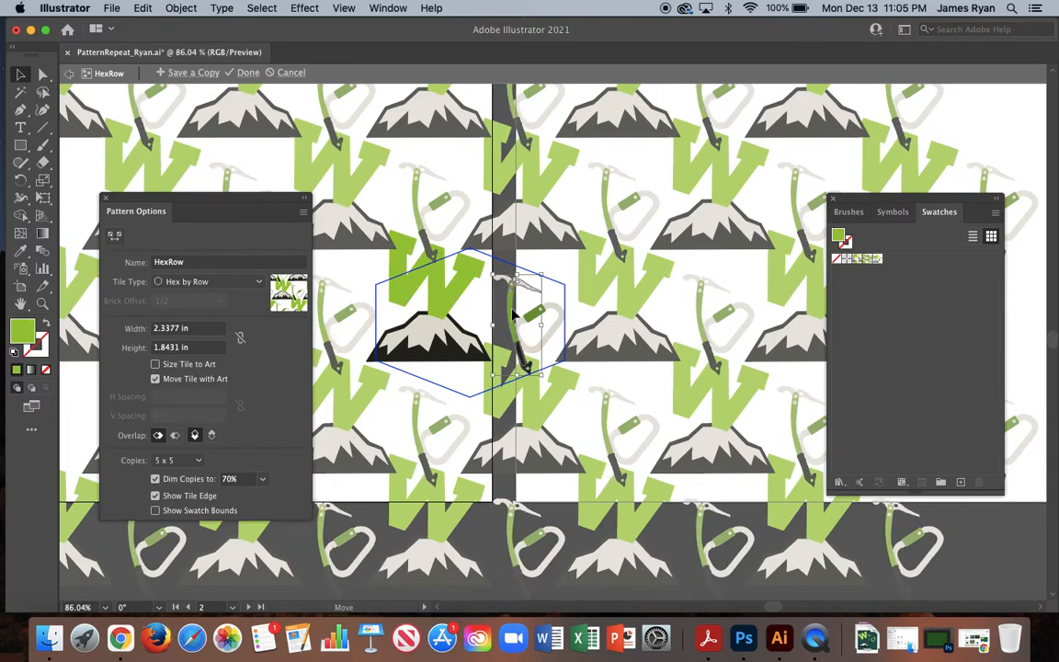
{"action": "left_click_drag", "start_coordinate": [554, 284], "coordinate": [529, 268]}
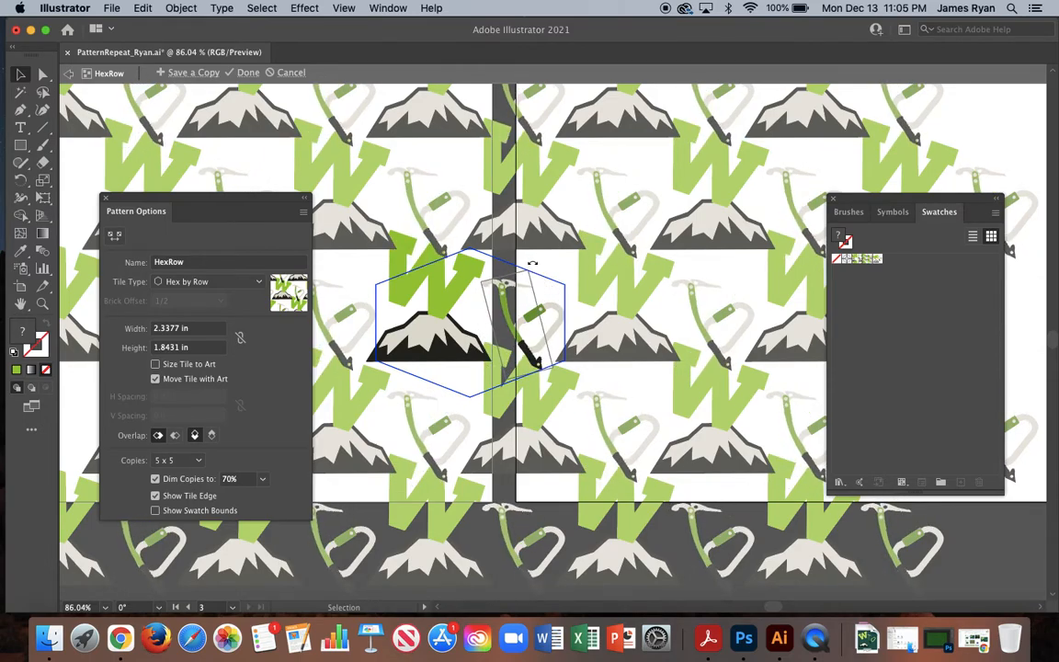
Shrink the ice axe slightly and move it up and to the right in the hexagonal tile.
{"action": "mouse_move", "coordinate": [529, 267]}
{"action": "left_mouse_down"}
{"action": "mouse_move", "coordinate": [565, 221]}
{"action": "mouse_move", "coordinate": [544, 266]}
{"action": "left_mouse_up"}
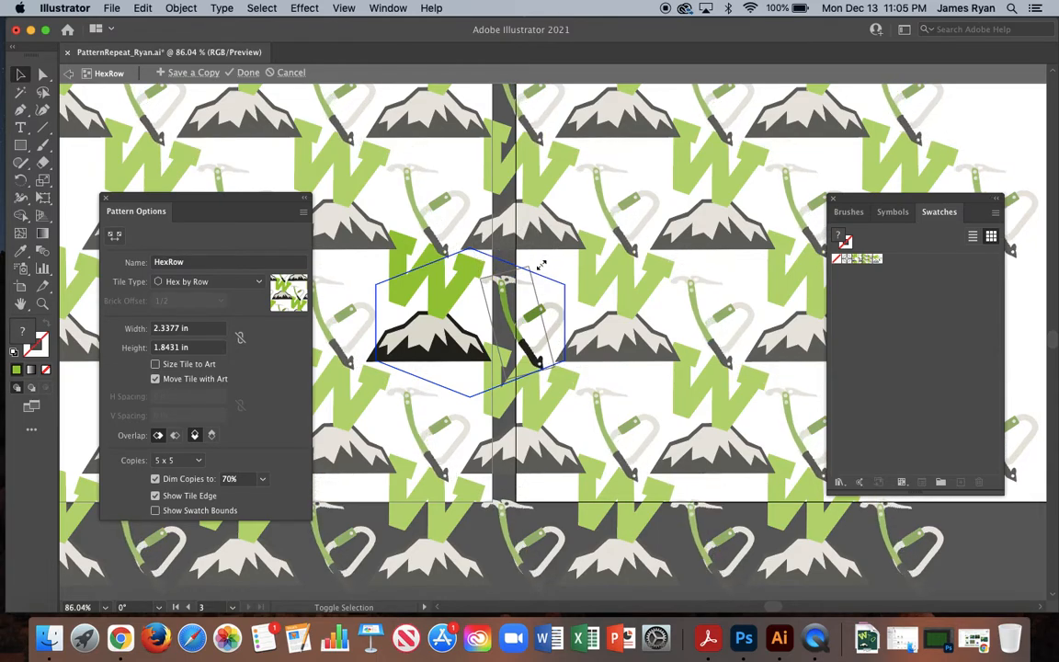
{"action": "left_click_drag", "start_coordinate": [508, 310], "coordinate": [513, 305]}
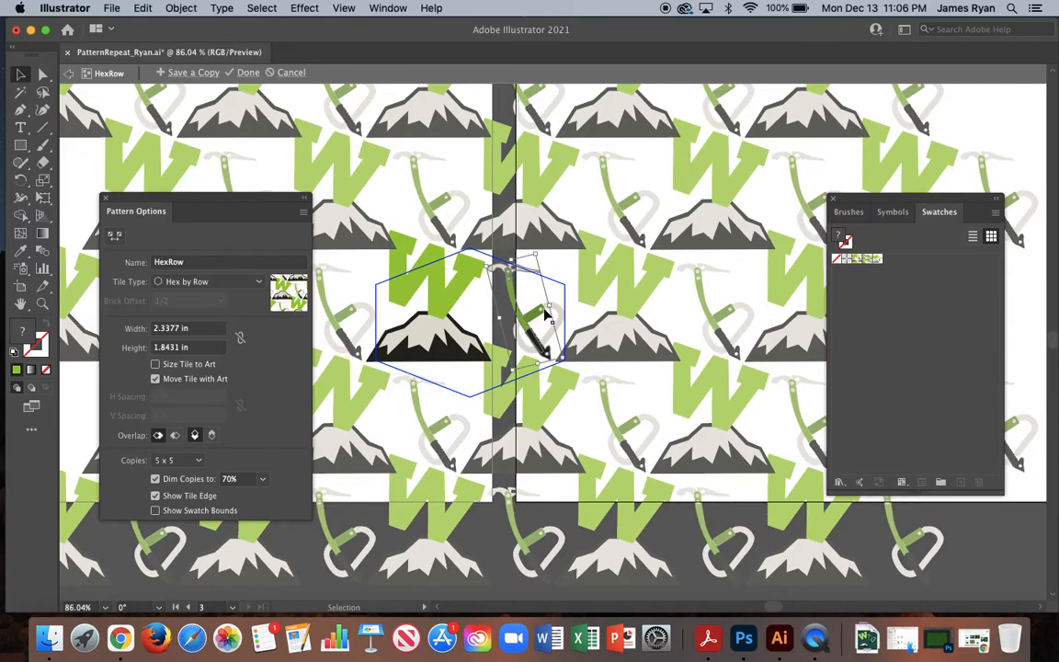
Shrink the carabiner, tilt it counterclockwise beside the ice axe's head in the hexagonal tile, and finish editing the pattern.
{"action": "left_click_drag", "start_coordinate": [544, 315], "coordinate": [581, 271]}
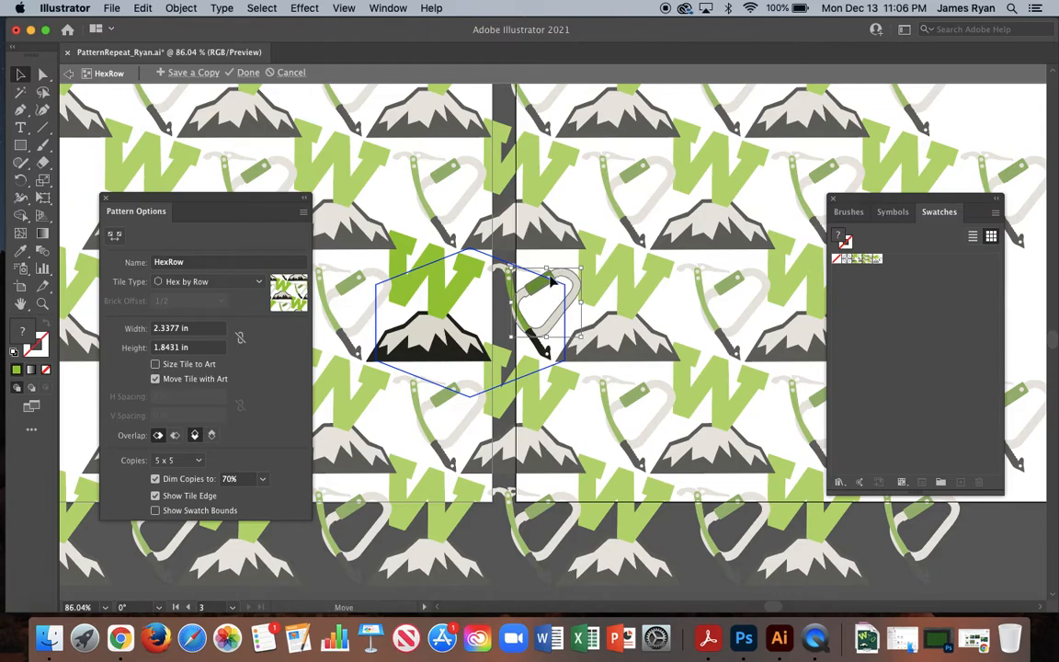
{"action": "key", "text": "Delete"}
{"action": "left_click_drag", "start_coordinate": [581, 271], "coordinate": [555, 287]}
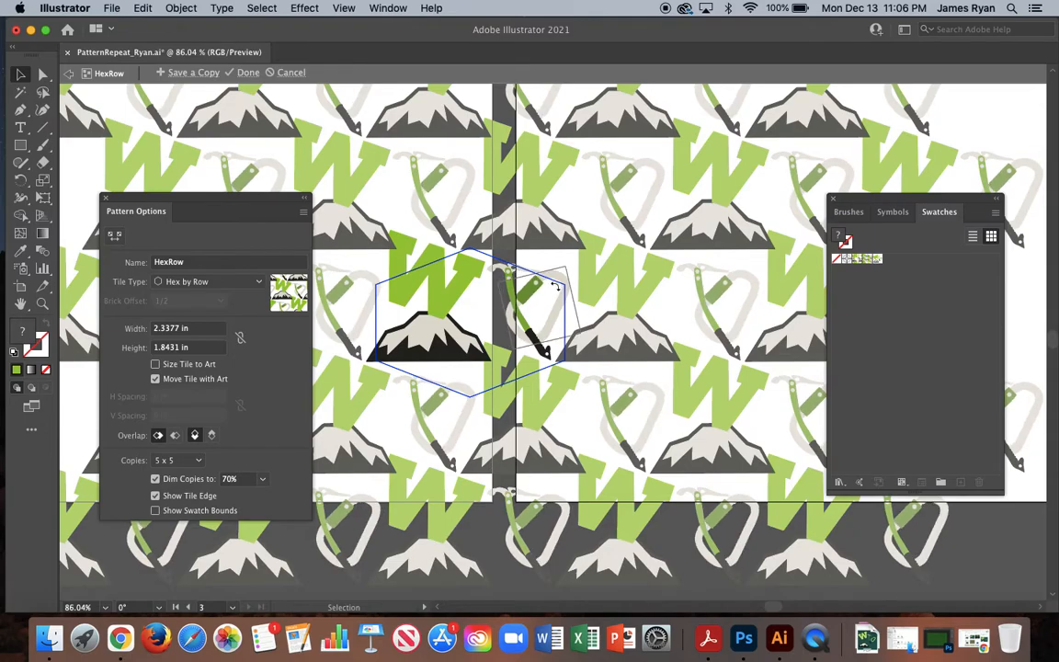
{"action": "mouse_move", "coordinate": [565, 278]}
{"action": "left_mouse_down"}
{"action": "mouse_move", "coordinate": [548, 291]}
{"action": "mouse_move", "coordinate": [557, 275]}
{"action": "left_mouse_up"}
{"action": "mouse_move", "coordinate": [558, 274]}
{"action": "left_mouse_down"}
{"action": "mouse_move", "coordinate": [569, 271]}
{"action": "mouse_move", "coordinate": [563, 257]}
{"action": "mouse_move", "coordinate": [557, 272]}
{"action": "left_mouse_up"}
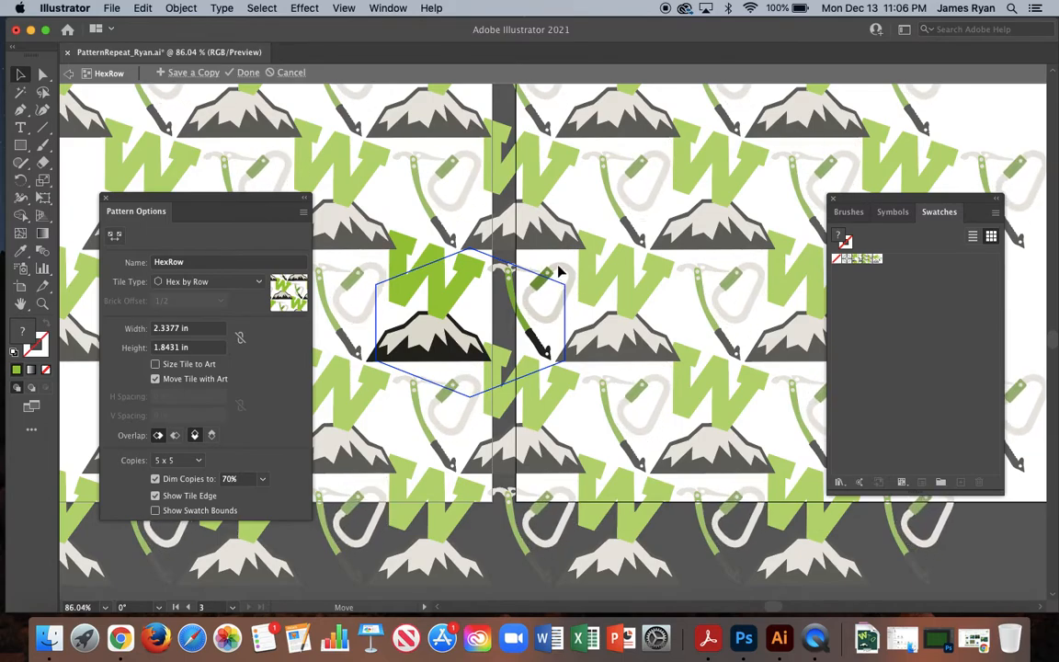
{"action": "left_click_drag", "start_coordinate": [558, 271], "coordinate": [559, 271]}
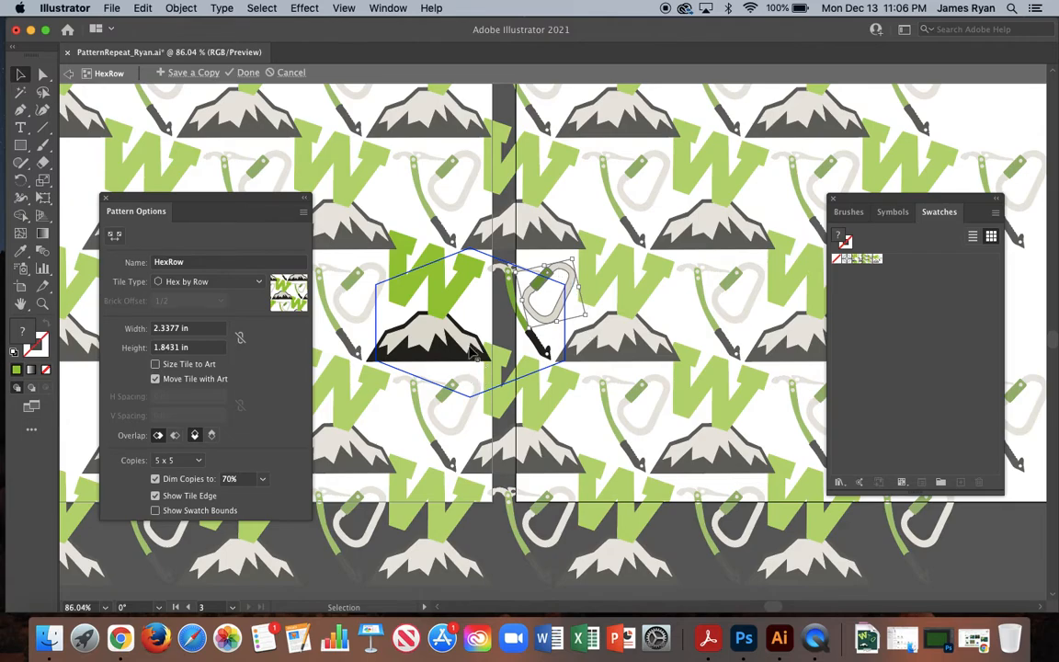
{"action": "left_click", "coordinate": [248, 73]}
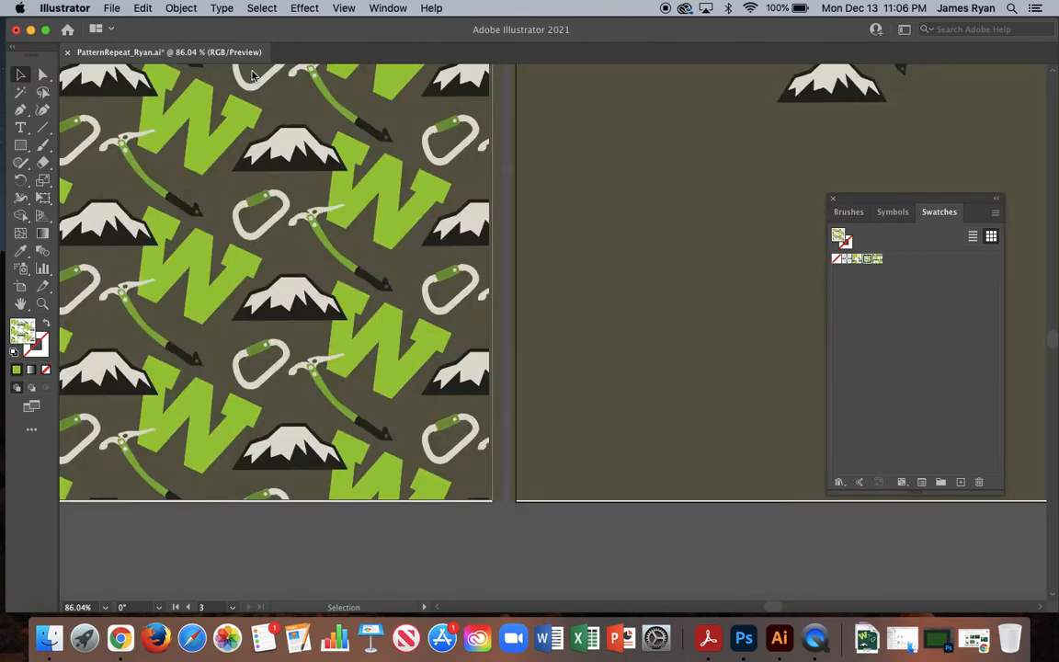
Move the W, ice axe, carabiner and mountain motifs off the third artboard to the empty canvas below it.
{"action": "scroll", "coordinate": [606, 347], "scroll_direction": "down", "scroll_amount": 4}
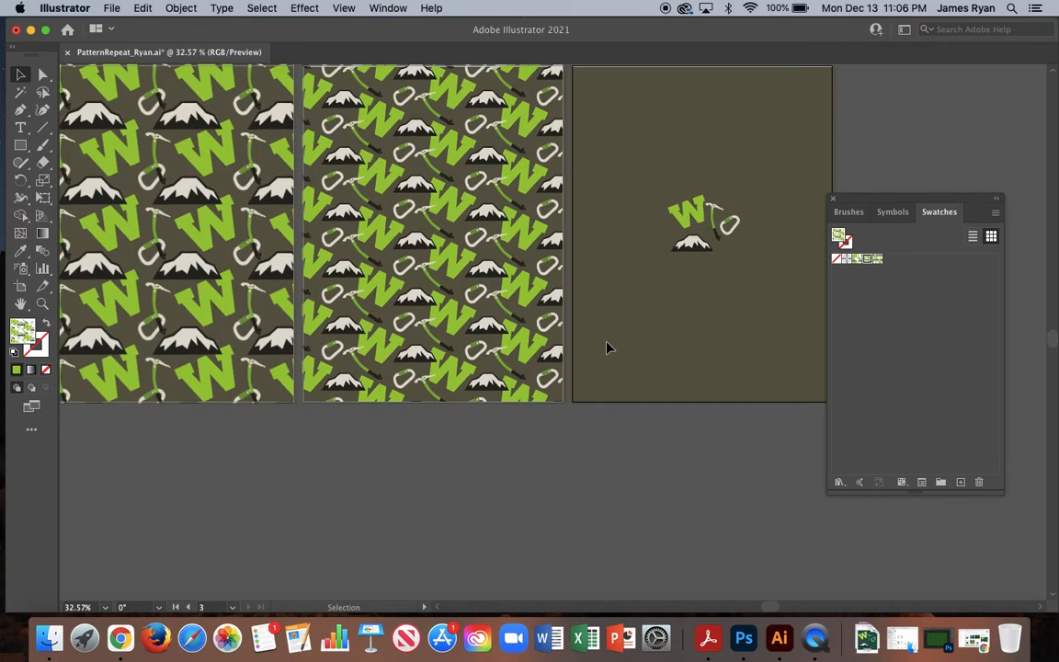
{"action": "left_click_drag", "start_coordinate": [560, 212], "coordinate": [657, 334]}
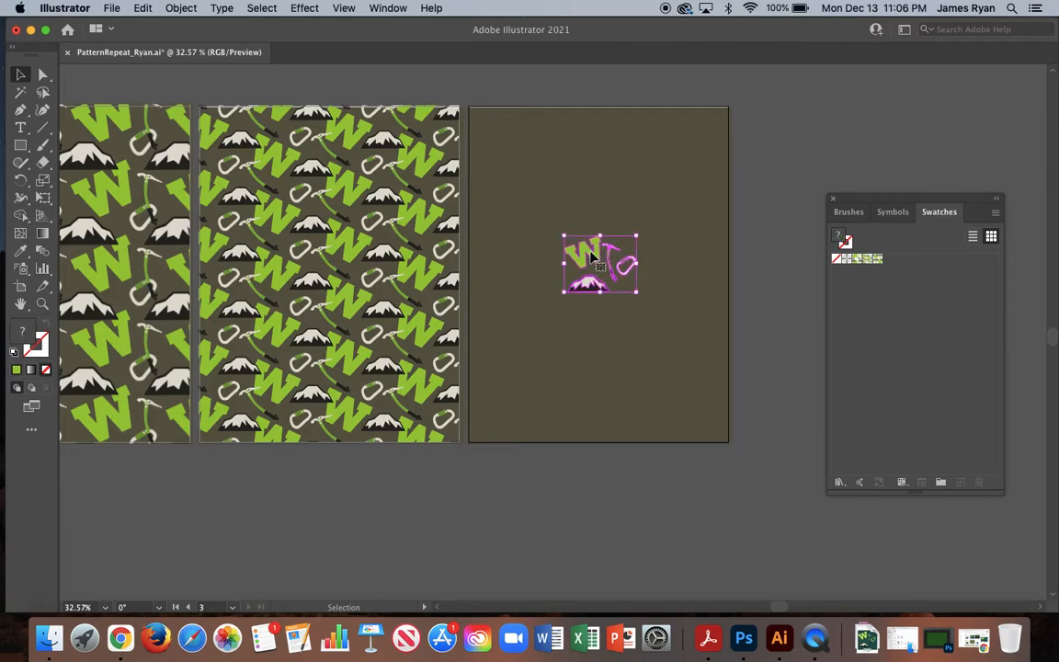
{"action": "left_click_drag", "start_coordinate": [593, 257], "coordinate": [606, 511]}
Draw a rectangle covering the whole third artboard and fill it with the HexRow pattern.
{"action": "left_click", "coordinate": [21, 142]}
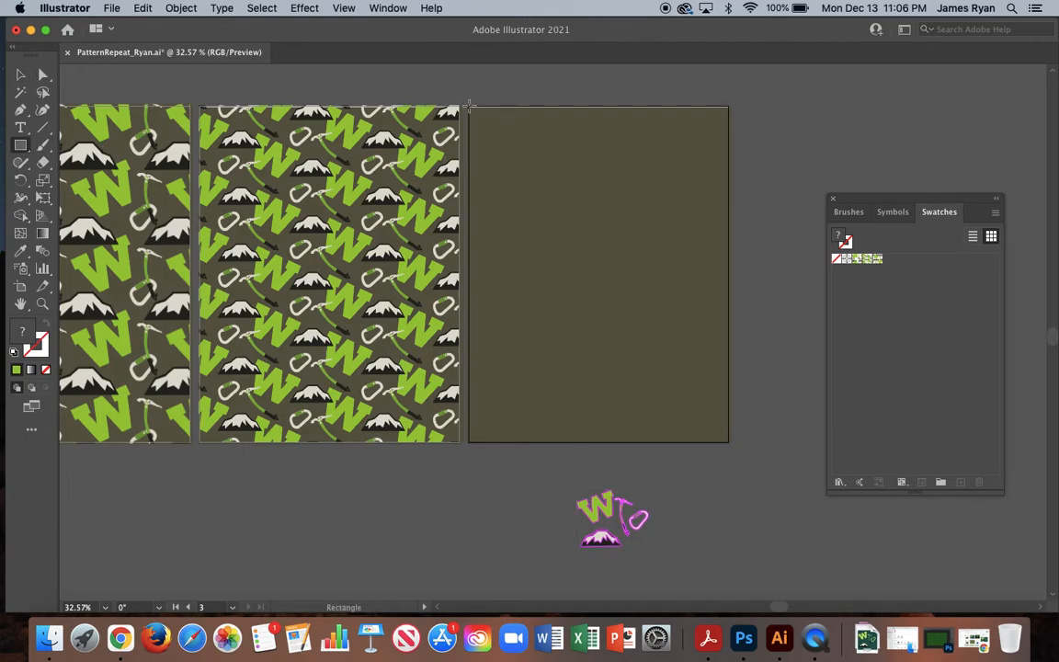
{"action": "left_click_drag", "start_coordinate": [469, 107], "coordinate": [727, 443]}
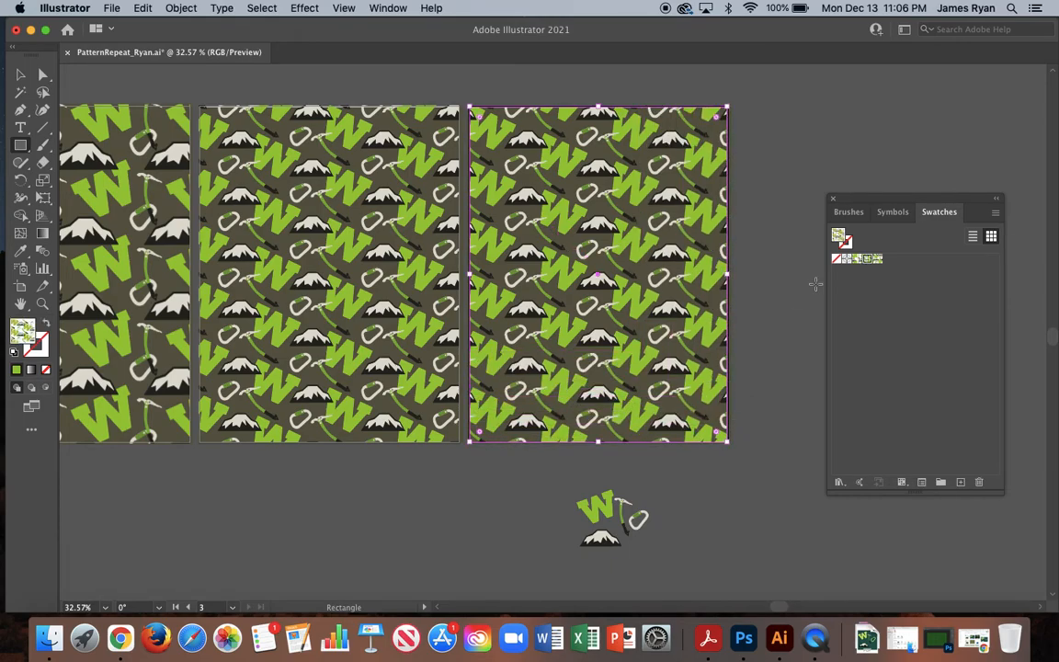
{"action": "left_click", "coordinate": [878, 260]}
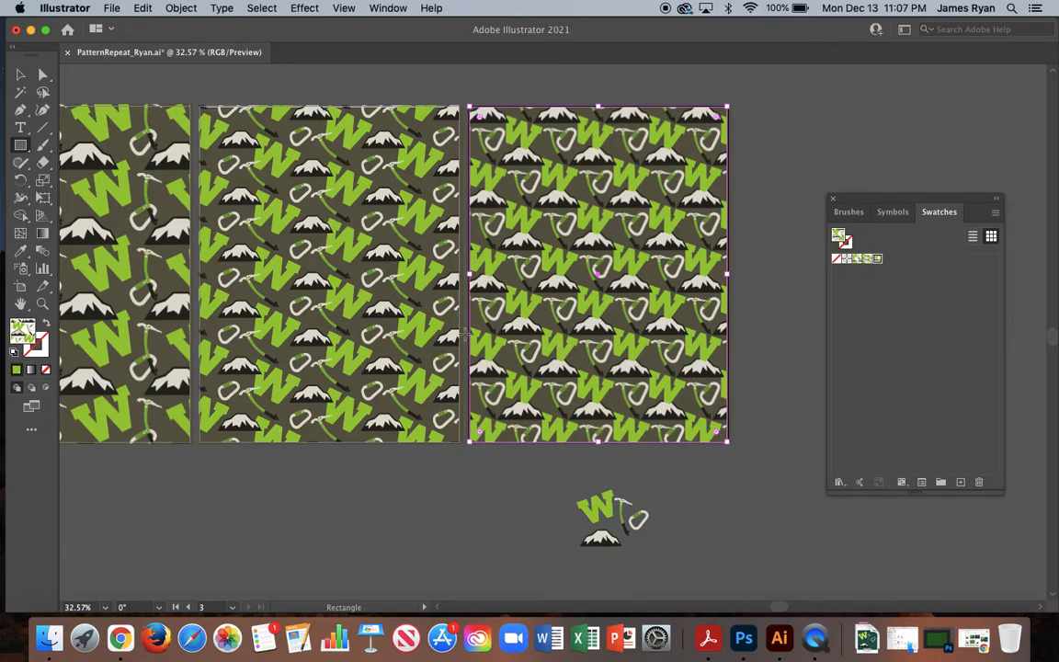
Examine the spacing of the HexRow fill on the third artboard, with the Swatches panel moved clear of it.
{"action": "scroll", "coordinate": [465, 335], "scroll_direction": "left", "scroll_amount": 5}
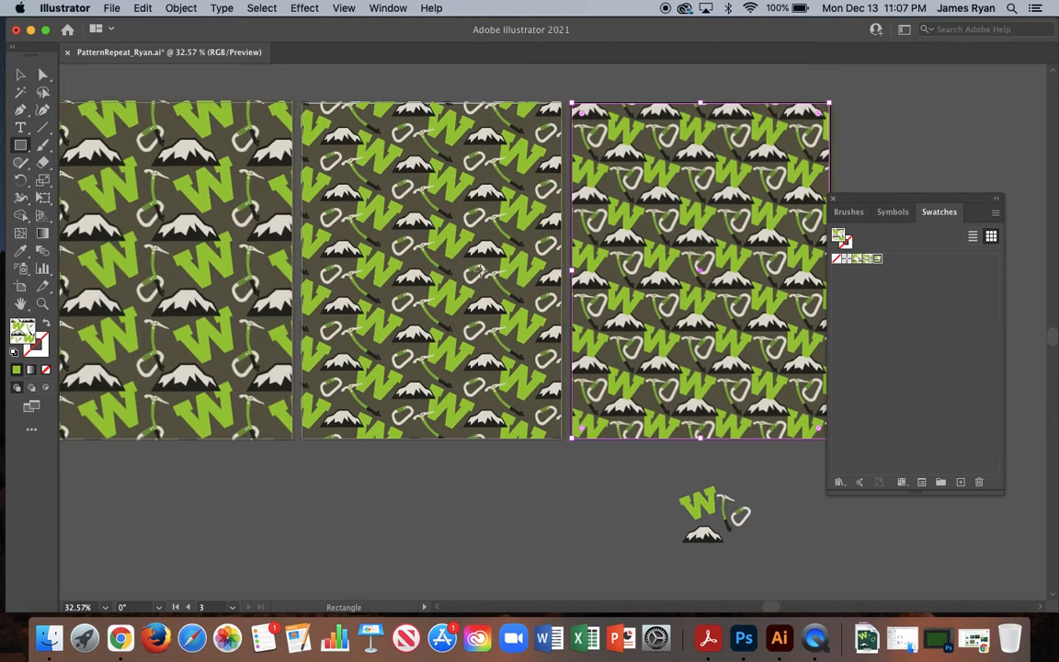
{"action": "scroll", "coordinate": [478, 268], "scroll_direction": "left", "scroll_amount": 2}
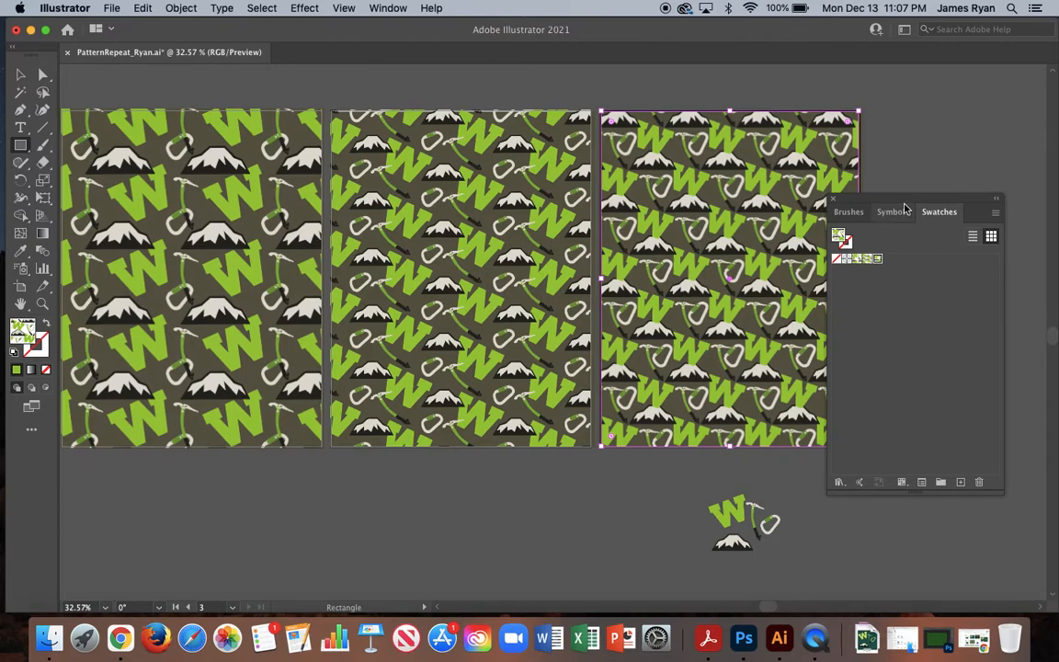
{"action": "left_click_drag", "start_coordinate": [905, 201], "coordinate": [970, 225]}
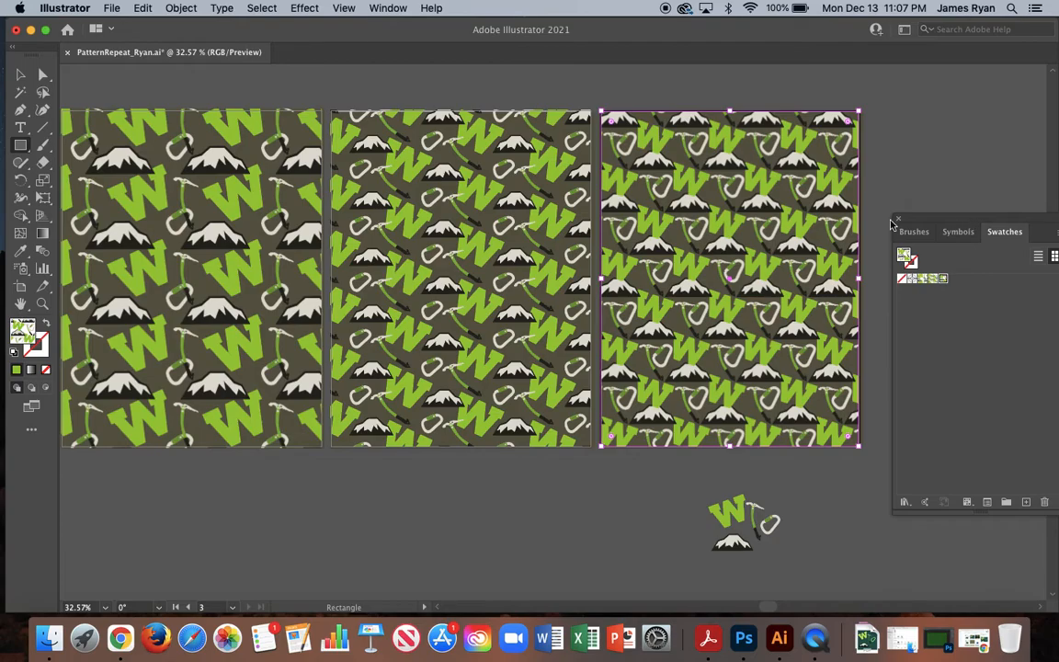
{"action": "scroll", "coordinate": [722, 274], "scroll_direction": "up", "scroll_amount": 5}
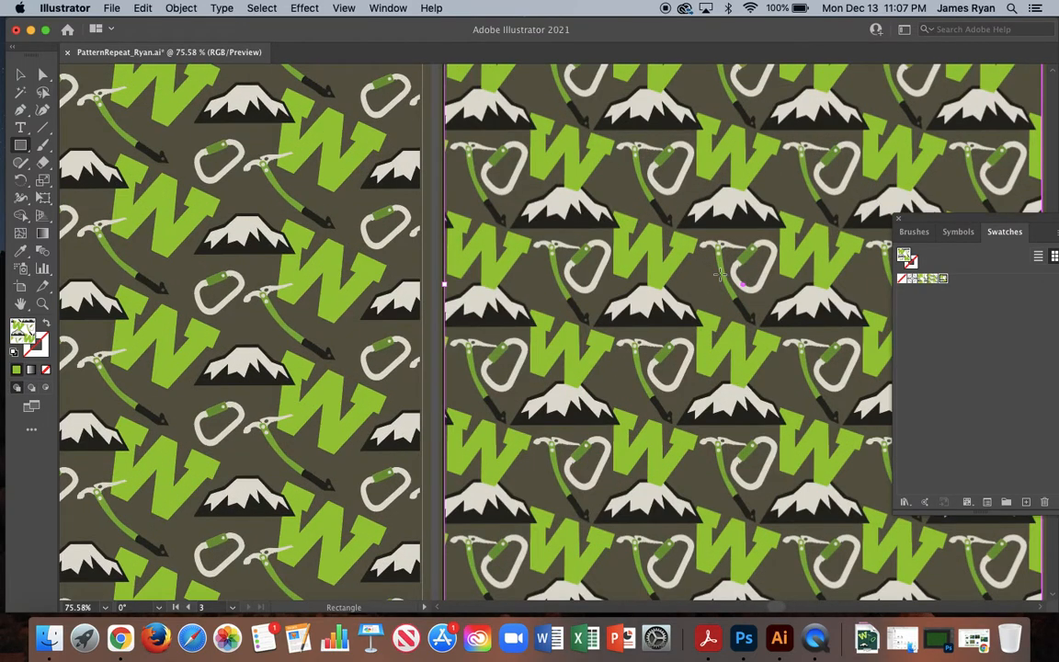
{"action": "scroll", "coordinate": [720, 274], "scroll_direction": "right", "scroll_amount": 5}
{"action": "scroll", "coordinate": [720, 274], "scroll_direction": "down", "scroll_amount": 3}
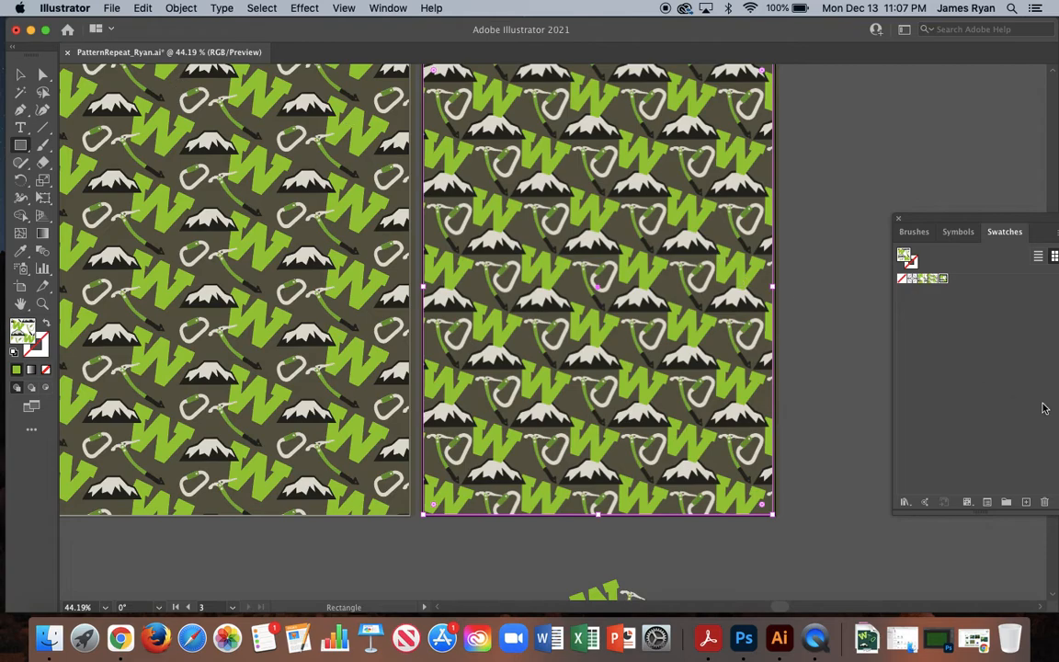
Reopen the HexRow pattern, shrink the W above the mountain's peak, and finish editing the pattern.
{"action": "left_click_drag", "start_coordinate": [993, 217], "coordinate": [876, 103]}
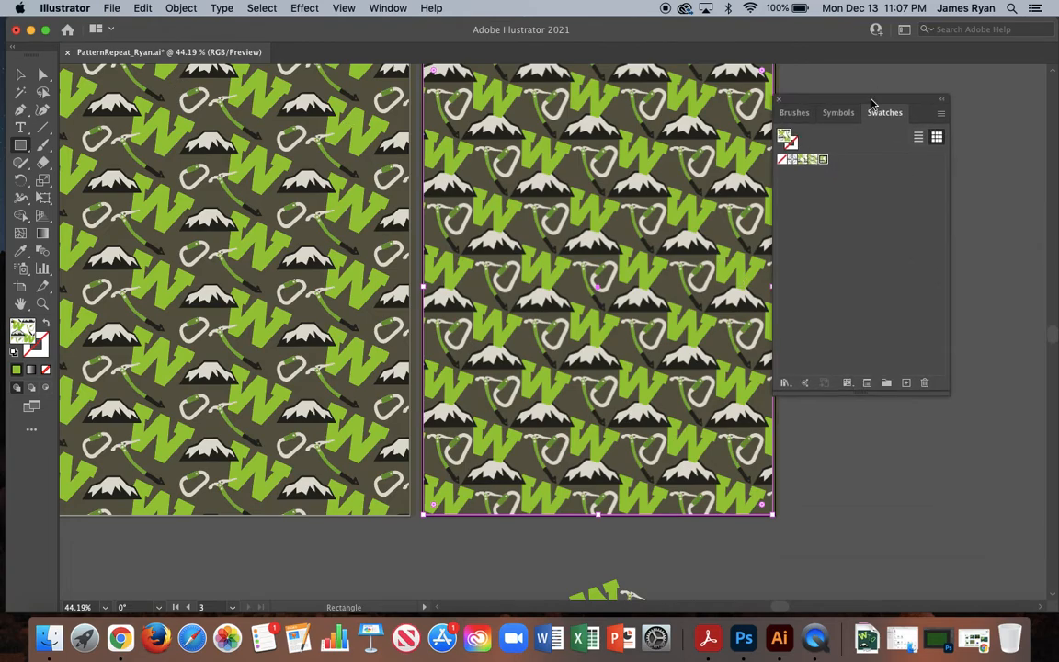
{"action": "double_click", "coordinate": [825, 165]}
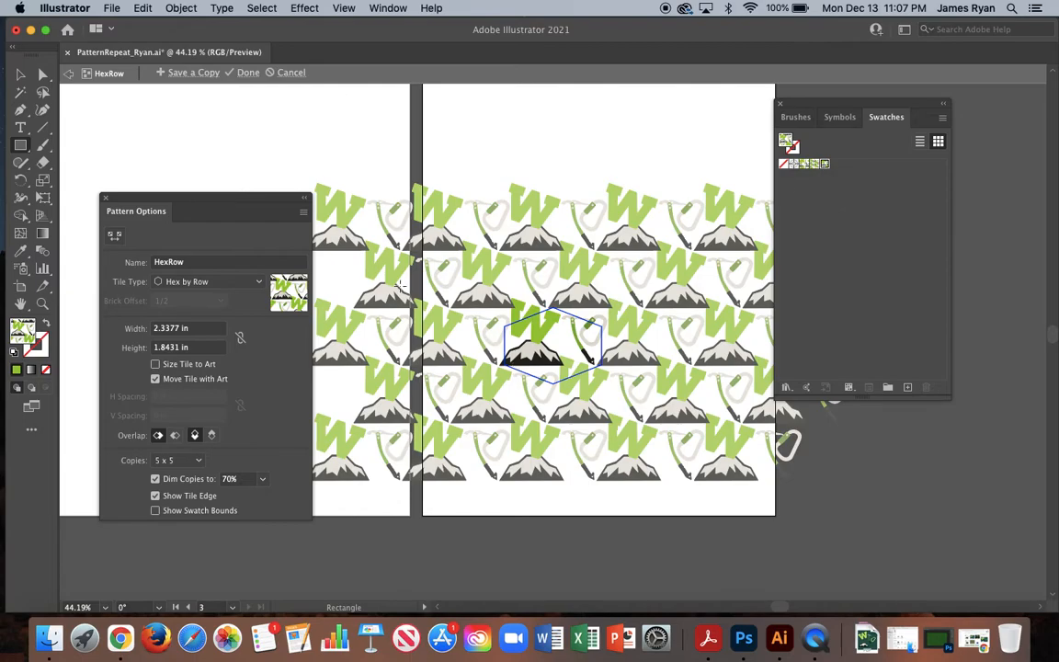
{"action": "key", "text": "v"}
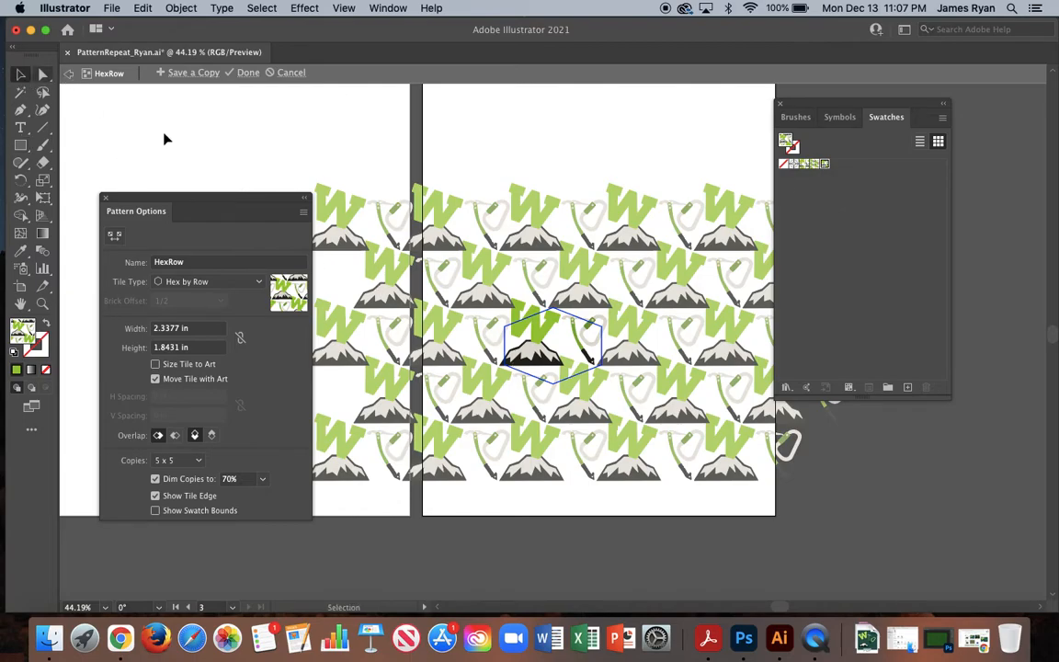
{"action": "left_click", "coordinate": [535, 327]}
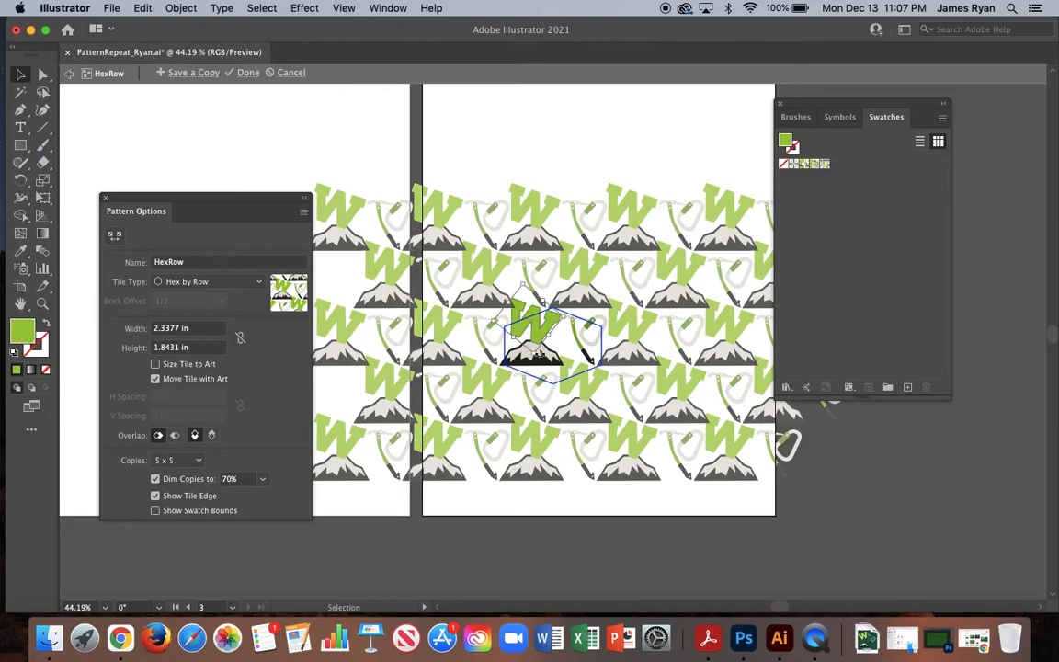
{"action": "left_click_drag", "start_coordinate": [549, 338], "coordinate": [541, 338]}
{"action": "scroll", "coordinate": [544, 347], "scroll_direction": "up", "scroll_amount": 3}
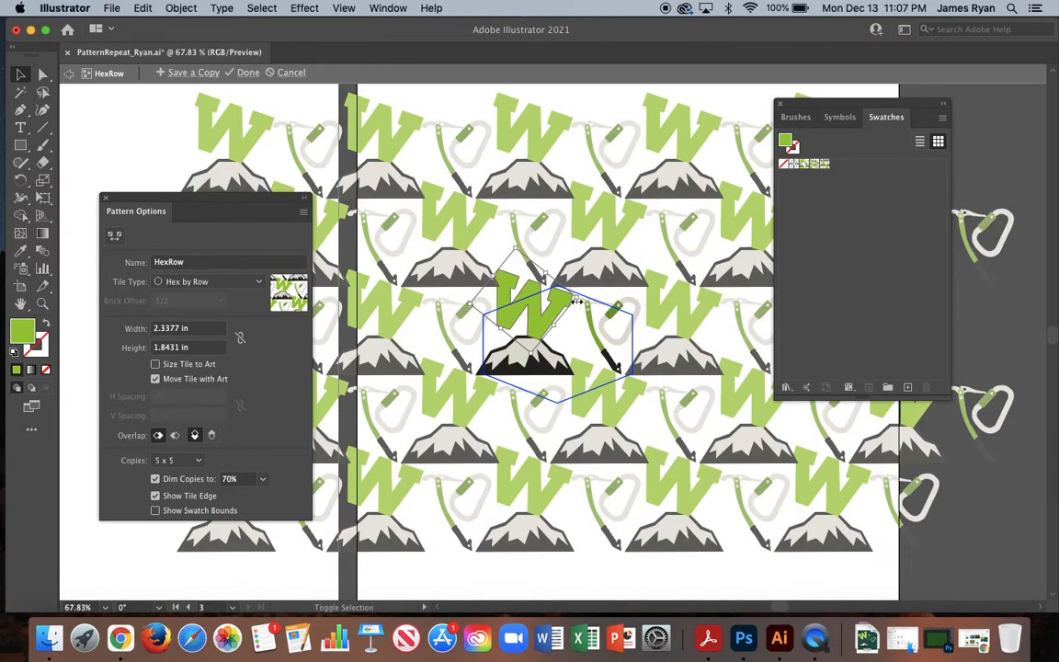
{"action": "left_click_drag", "start_coordinate": [577, 300], "coordinate": [542, 331]}
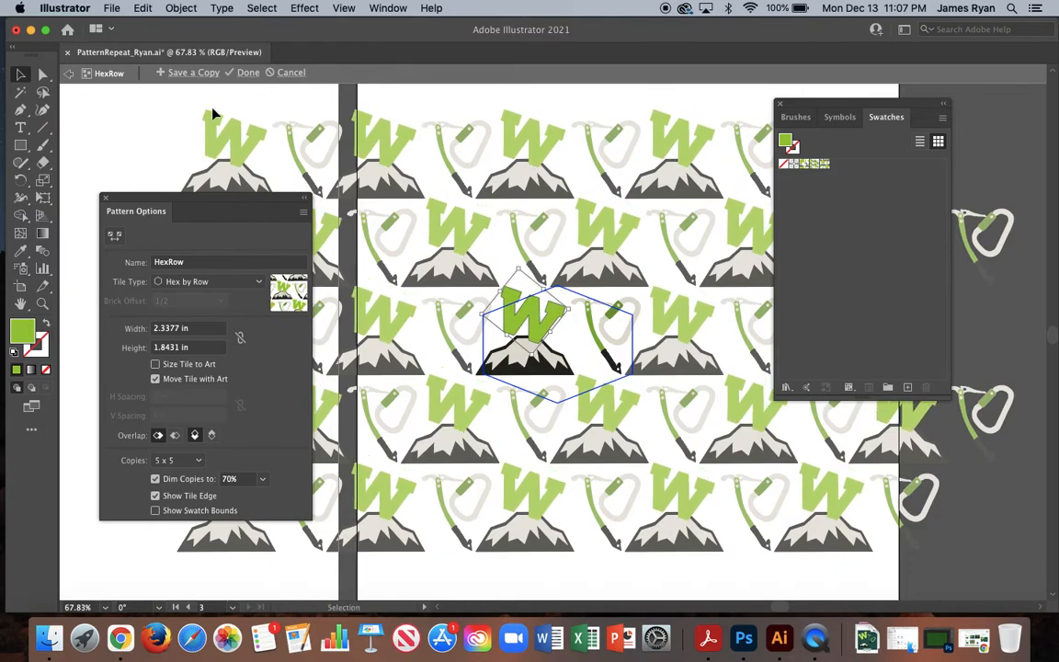
{"action": "left_click", "coordinate": [241, 77]}
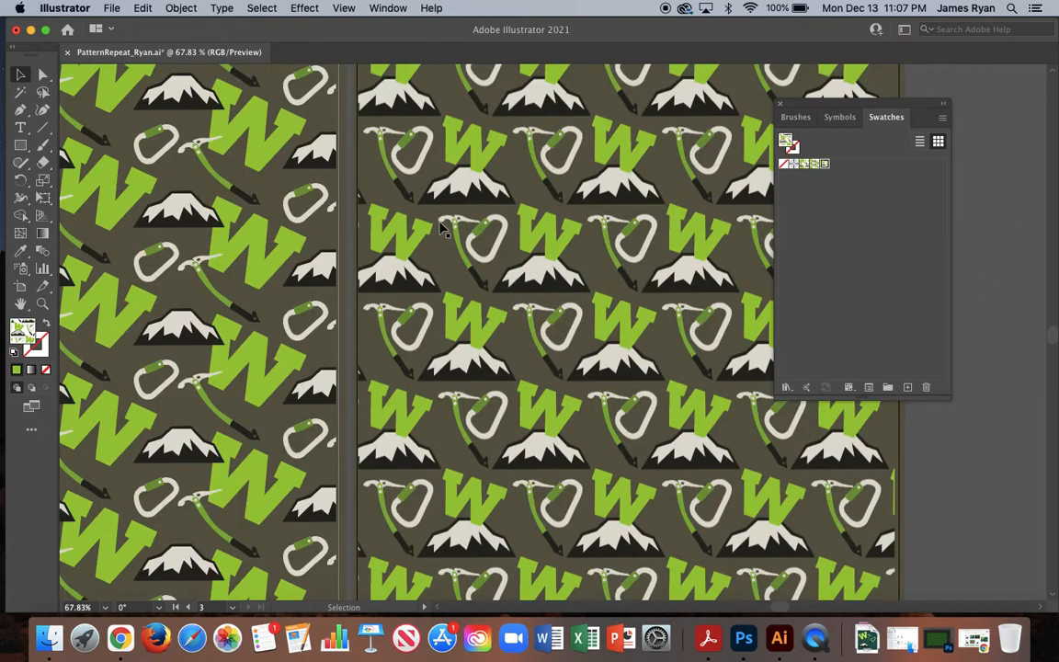
Reopen the HexRow pattern, raise the W clear of the mountain's peak, and nudge the mountain to the right.
{"action": "scroll", "coordinate": [538, 349], "scroll_direction": "down", "scroll_amount": 3}
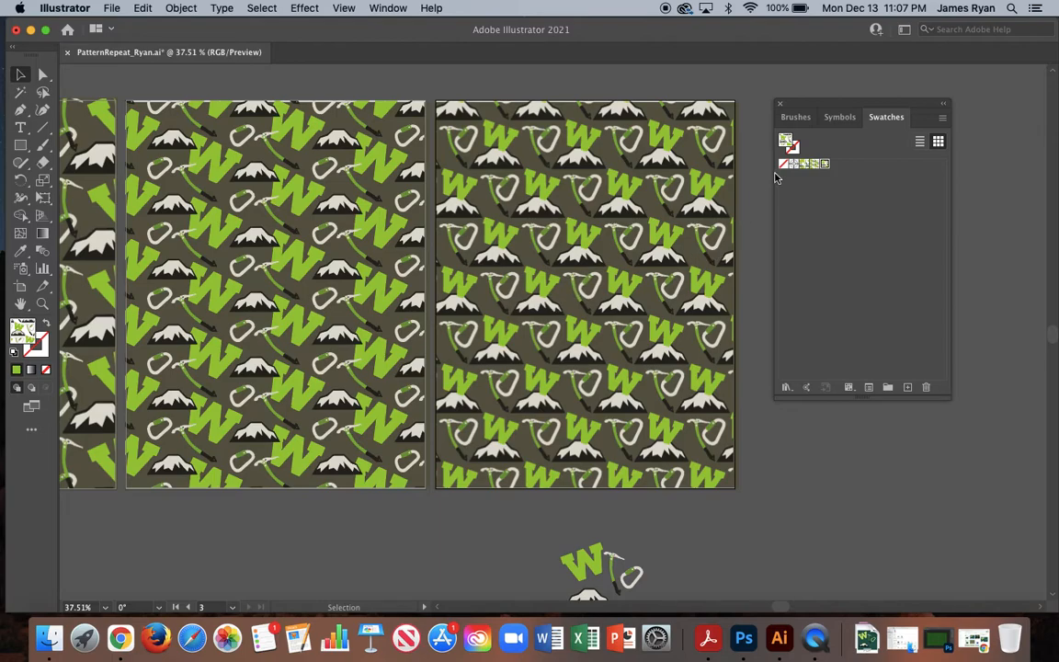
{"action": "double_click", "coordinate": [824, 165]}
{"action": "scroll", "coordinate": [565, 344], "scroll_direction": "up", "scroll_amount": 5}
{"action": "left_click_drag", "start_coordinate": [516, 327], "coordinate": [516, 313]}
{"action": "left_click_drag", "start_coordinate": [508, 369], "coordinate": [520, 369]}
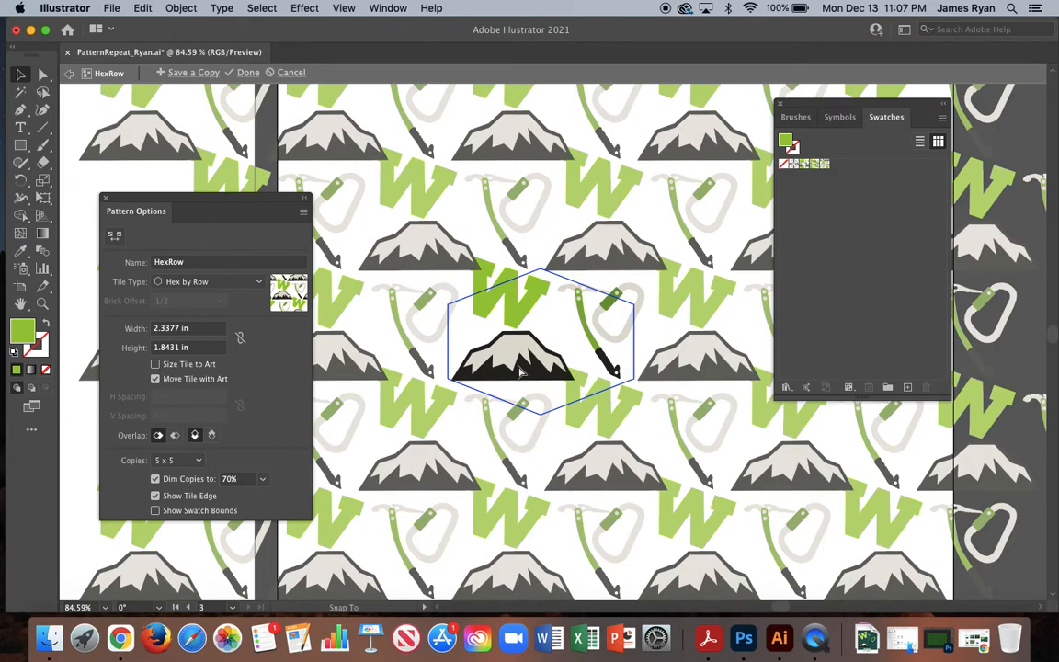
{"action": "left_click_drag", "start_coordinate": [519, 370], "coordinate": [520, 370]}
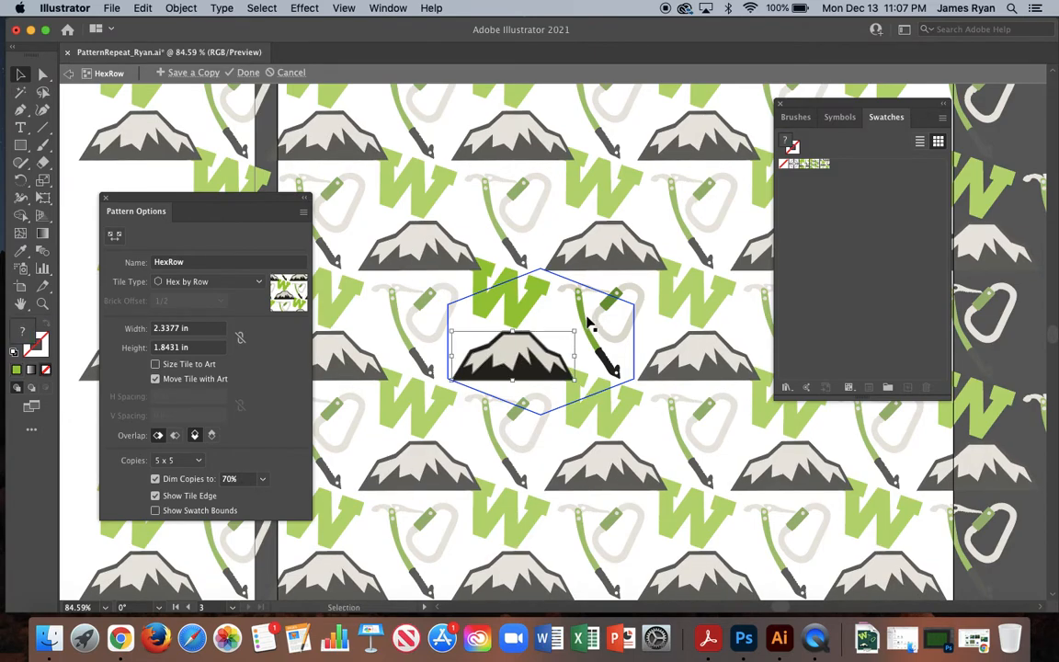
Tilt the ice axe slightly counterclockwise in the hexagonal tile and finish editing the pattern.
{"action": "left_click", "coordinate": [589, 303]}
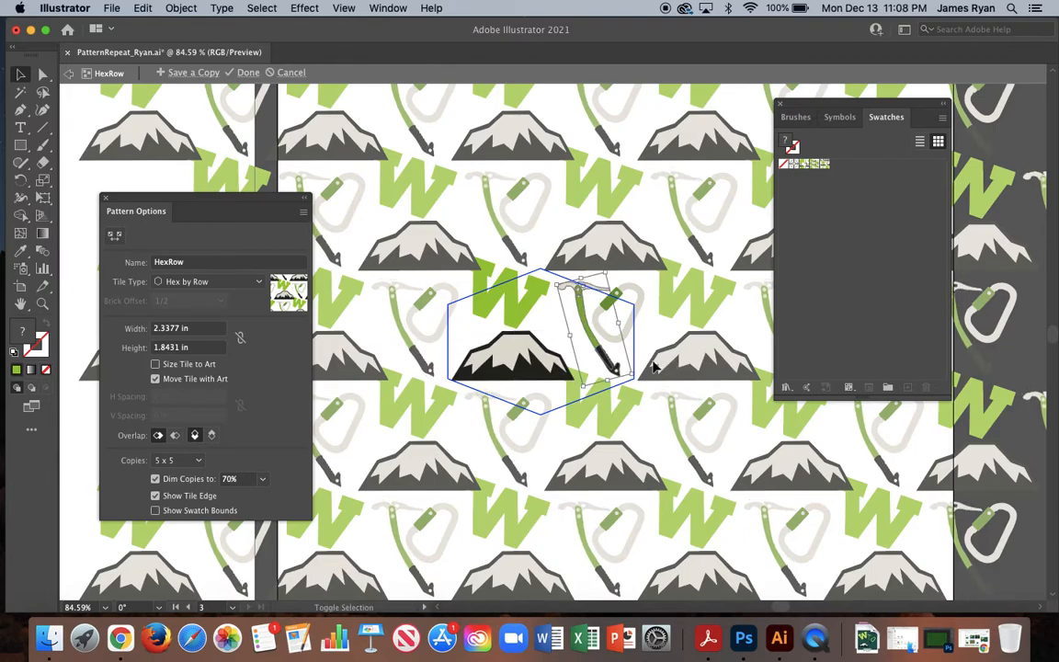
{"action": "left_click_drag", "start_coordinate": [634, 384], "coordinate": [647, 380]}
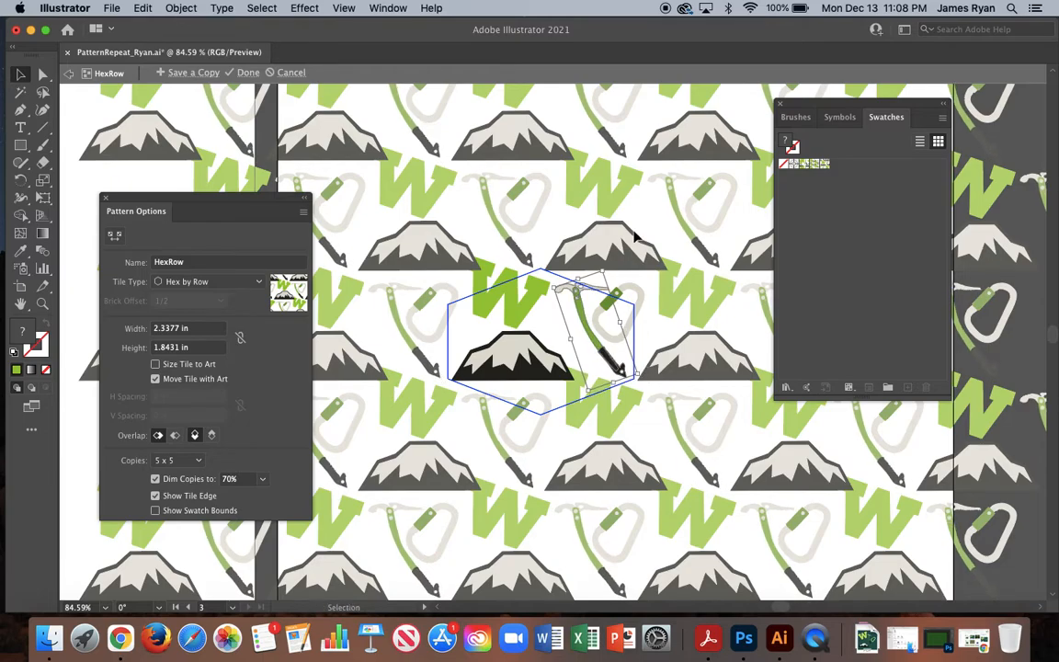
{"action": "left_click", "coordinate": [226, 72]}
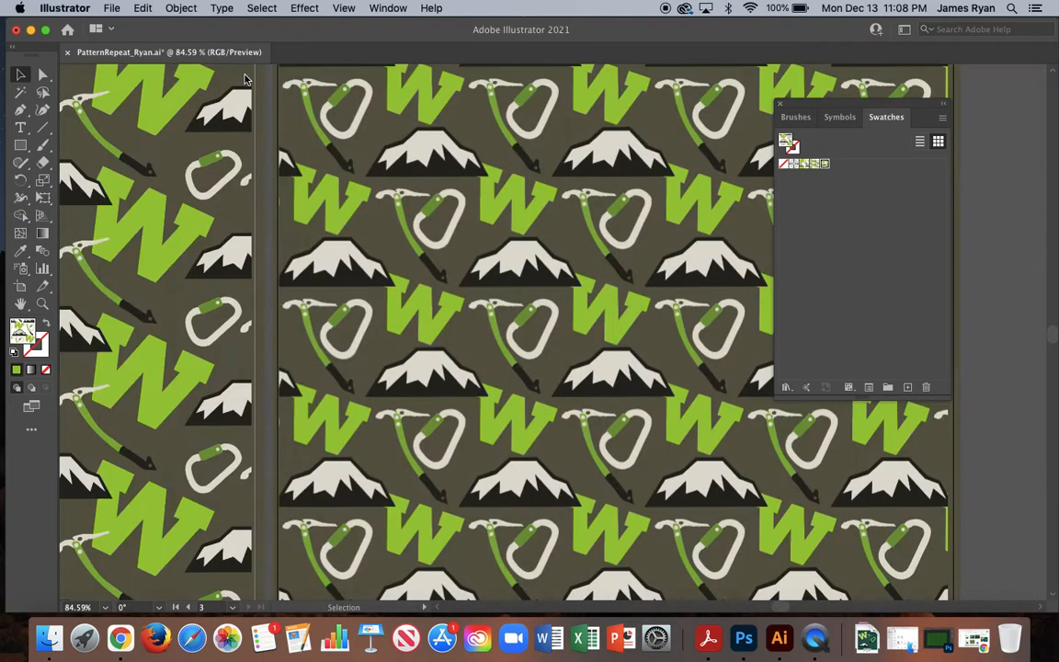
Examine the three pattern-filled artboards side by side, with the Swatches panel moved farther off the third one.
{"action": "scroll", "coordinate": [512, 357], "scroll_direction": "down", "scroll_amount": 5}
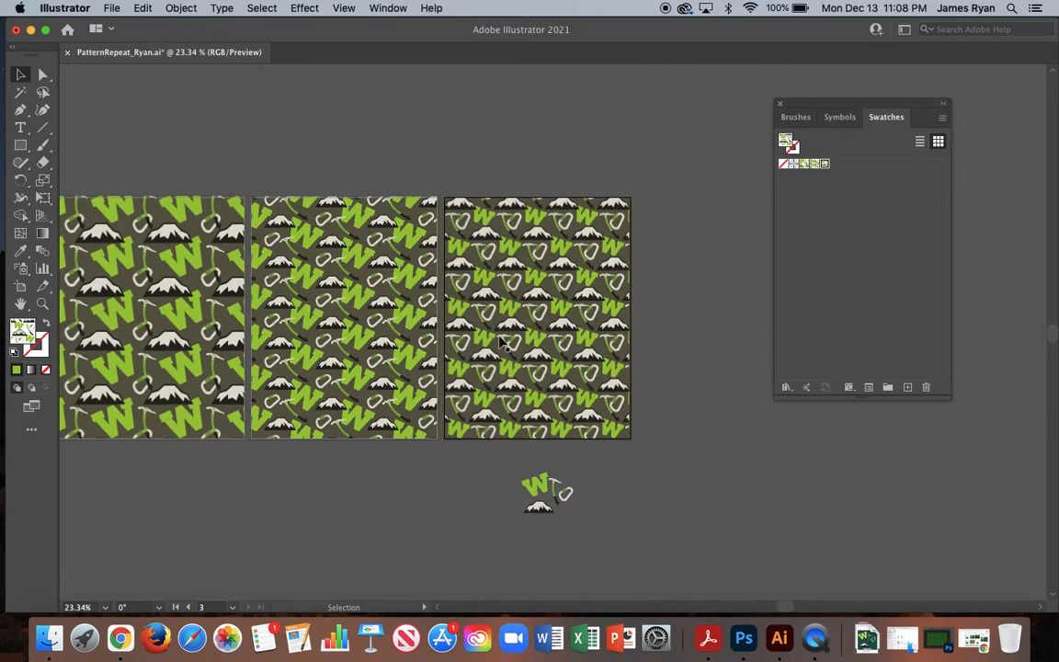
{"action": "scroll", "coordinate": [501, 342], "scroll_direction": "up", "scroll_amount": 4}
{"action": "scroll", "coordinate": [501, 342], "scroll_direction": "down", "scroll_amount": 3}
{"action": "scroll", "coordinate": [501, 342], "scroll_direction": "left", "scroll_amount": 2}
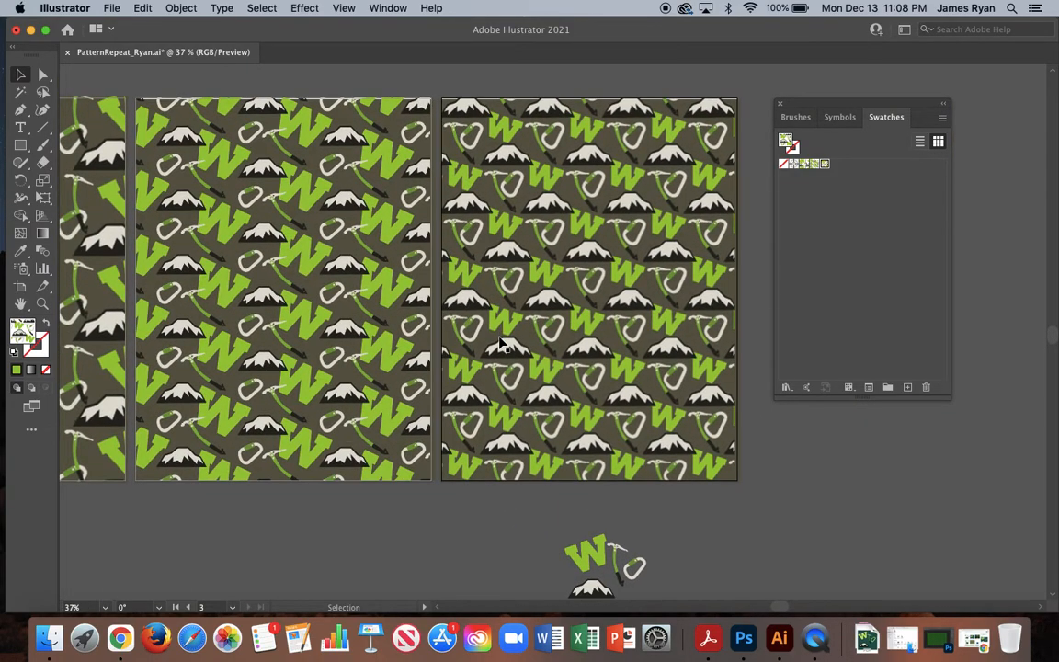
{"action": "scroll", "coordinate": [501, 342], "scroll_direction": "up", "scroll_amount": 2}
{"action": "scroll", "coordinate": [501, 342], "scroll_direction": "left", "scroll_amount": 3}
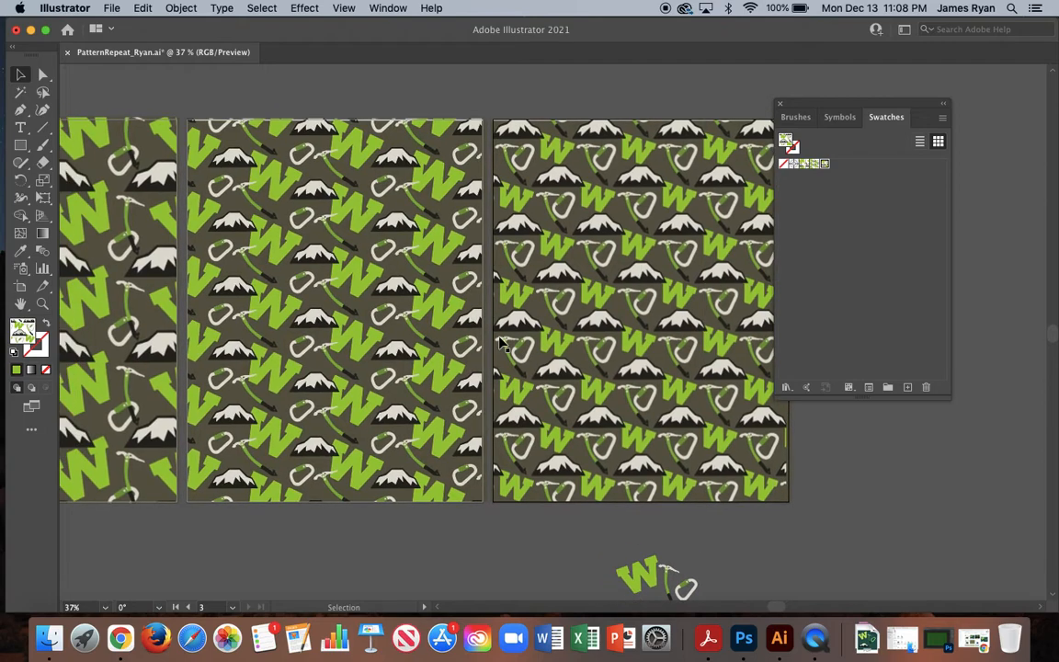
{"action": "scroll", "coordinate": [501, 342], "scroll_direction": "left", "scroll_amount": 4}
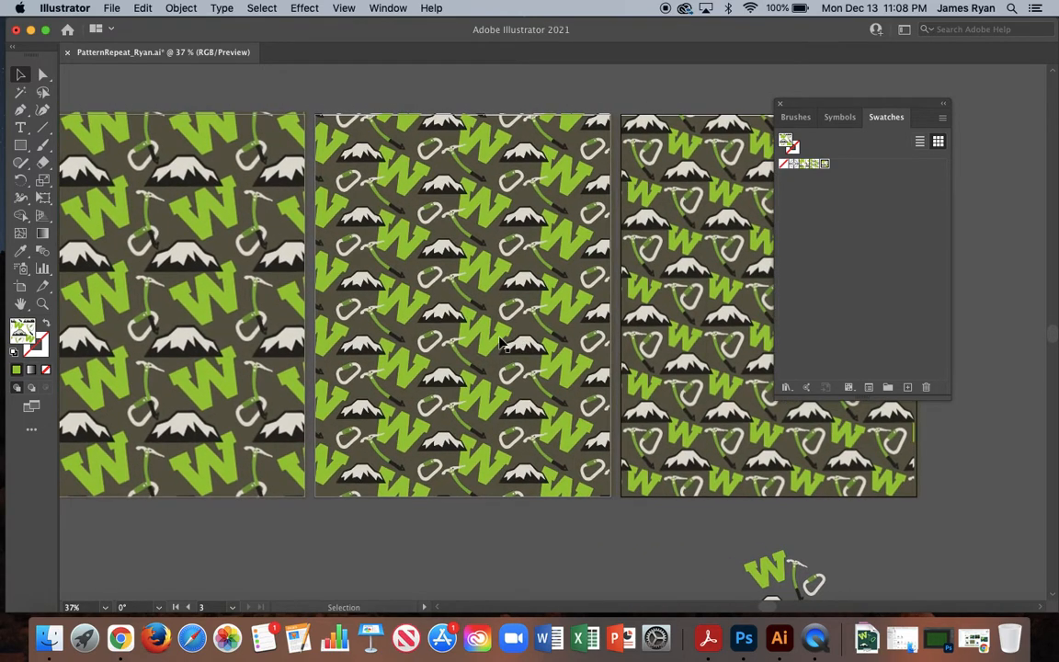
{"action": "left_click_drag", "start_coordinate": [860, 103], "coordinate": [960, 84]}
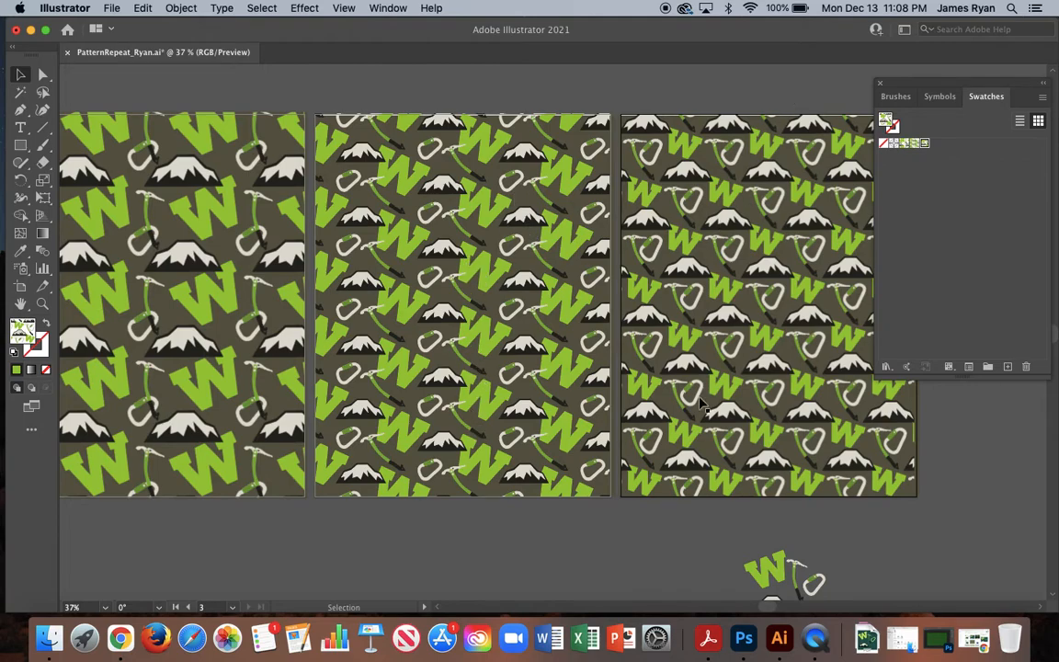
Start a PNG export of the document to the Desktop, using artboards with all of them included.
{"action": "left_click", "coordinate": [111, 9]}
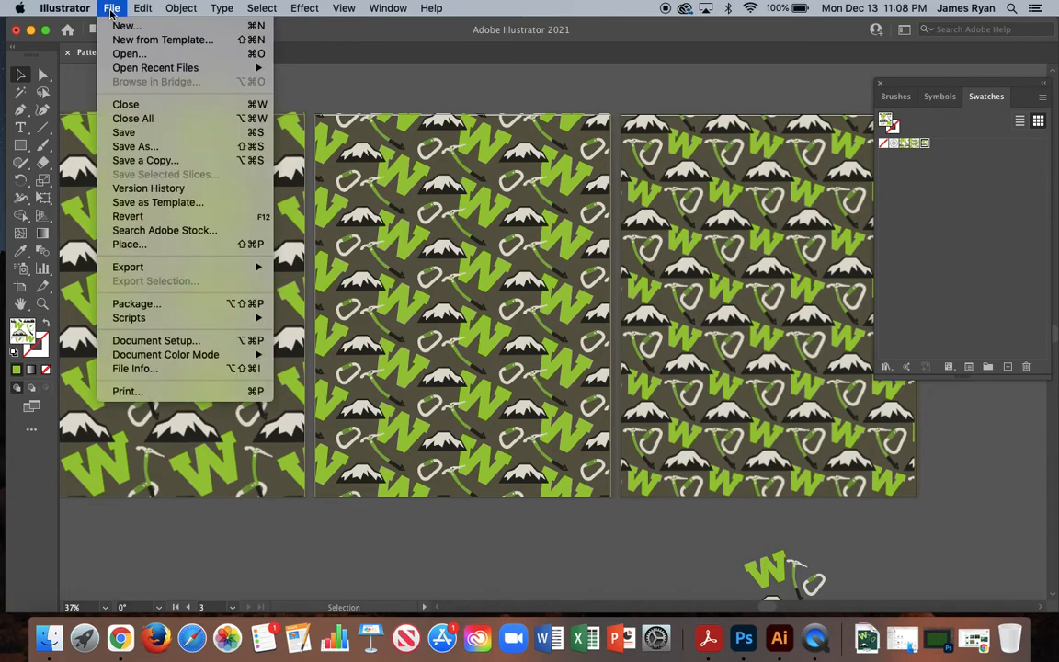
{"action": "mouse_move", "coordinate": [151, 274]}
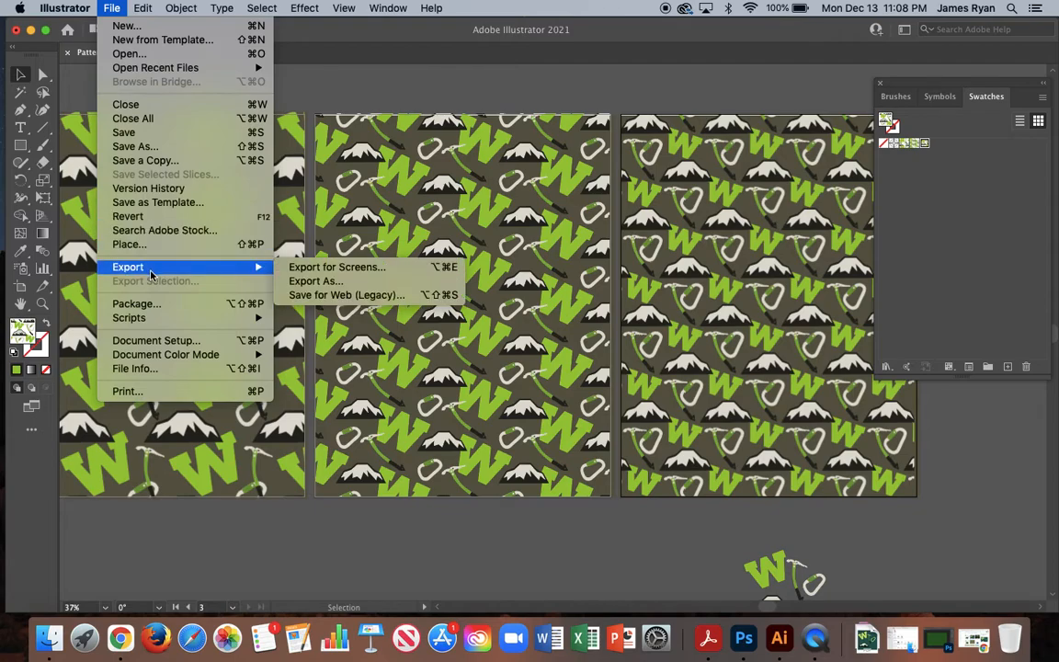
{"action": "left_click", "coordinate": [333, 286]}
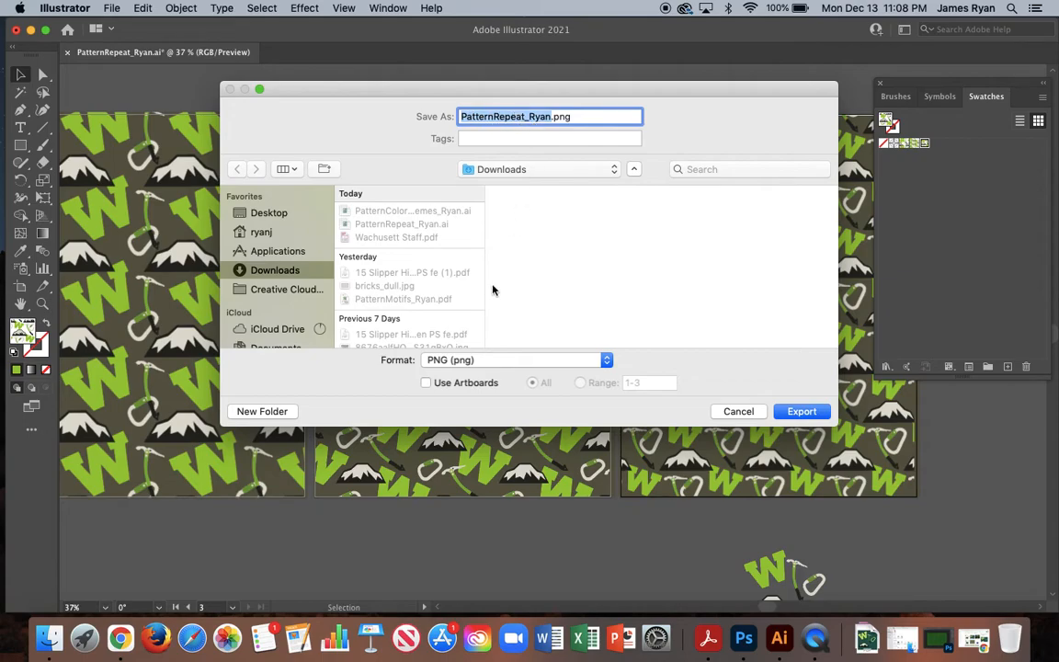
{"action": "left_click", "coordinate": [433, 383]}
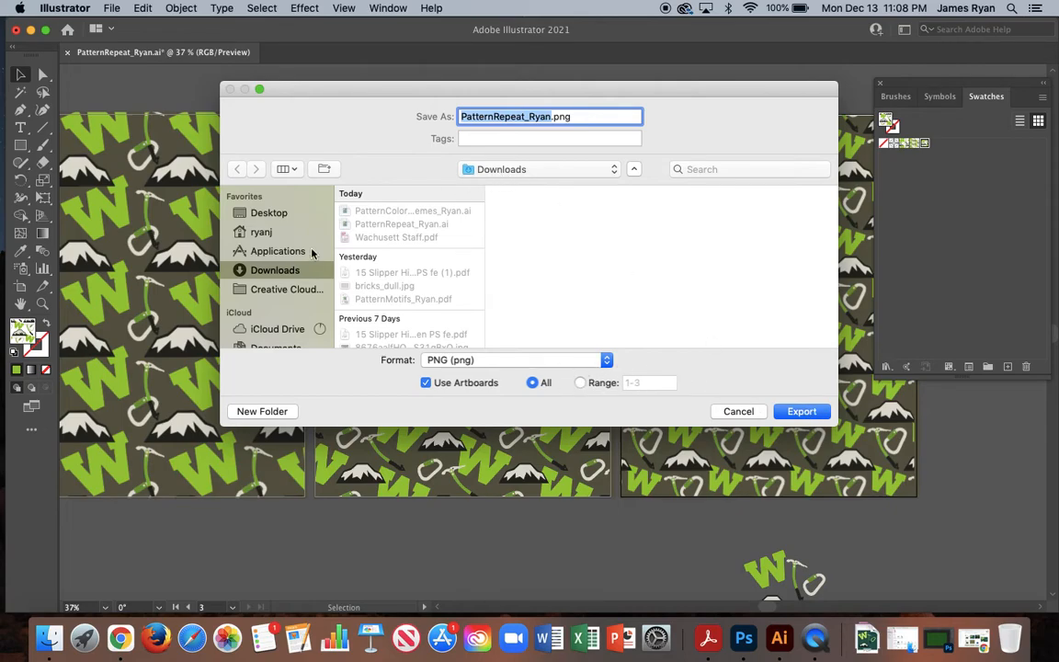
{"action": "left_click", "coordinate": [264, 213]}
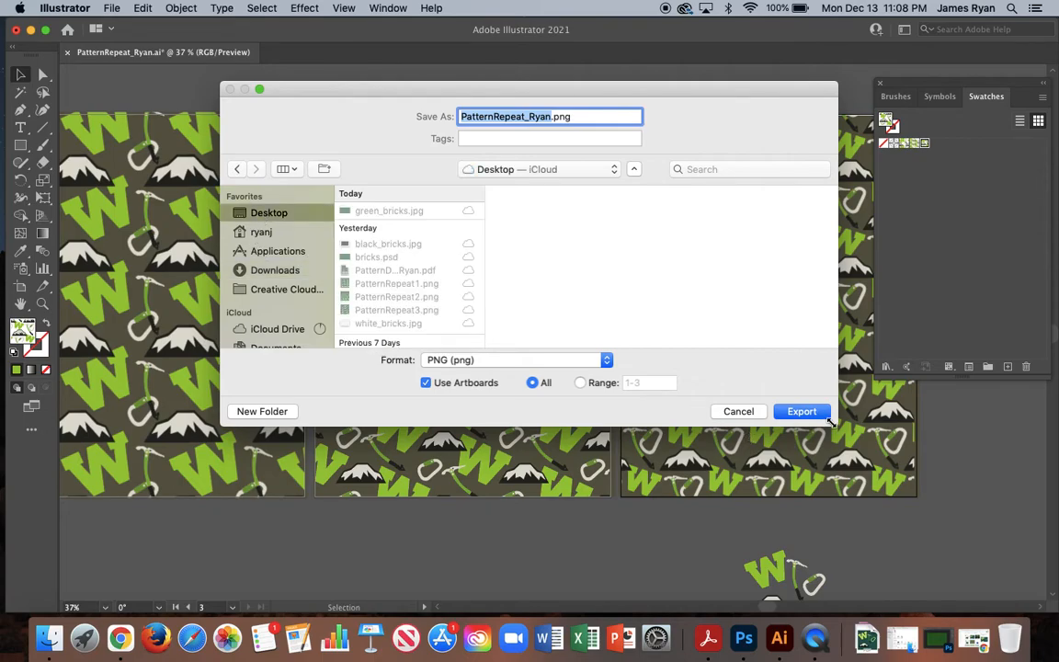
{"action": "left_click", "coordinate": [801, 412]}
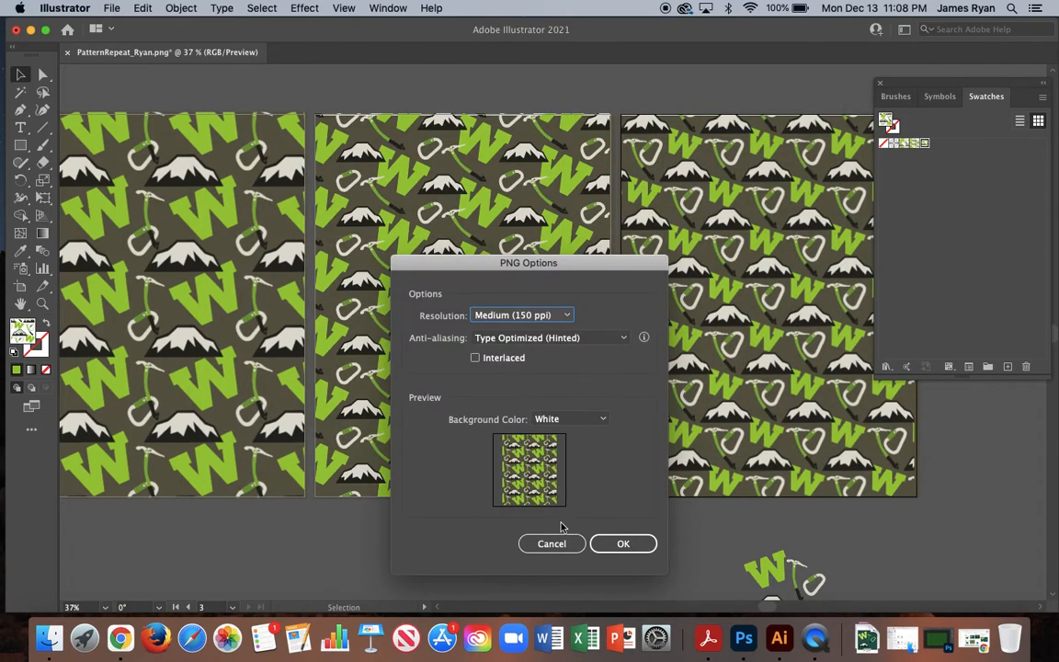
Set the PNG background color to Transparent and the resolution to High (300 ppi), and complete the export.
{"action": "left_click", "coordinate": [555, 421]}
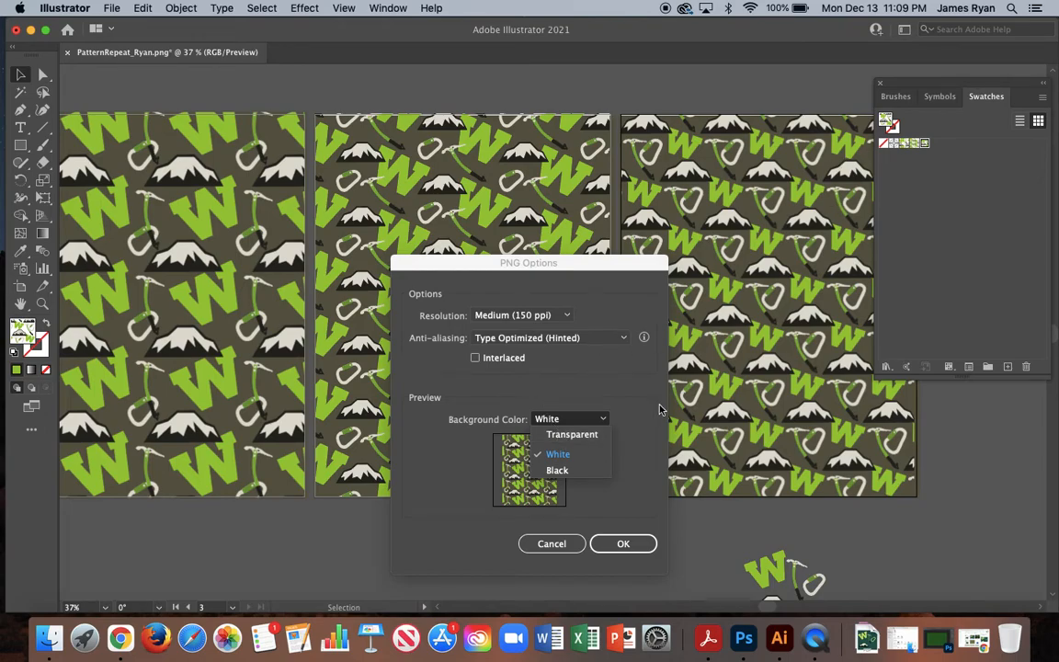
{"action": "left_click", "coordinate": [563, 433]}
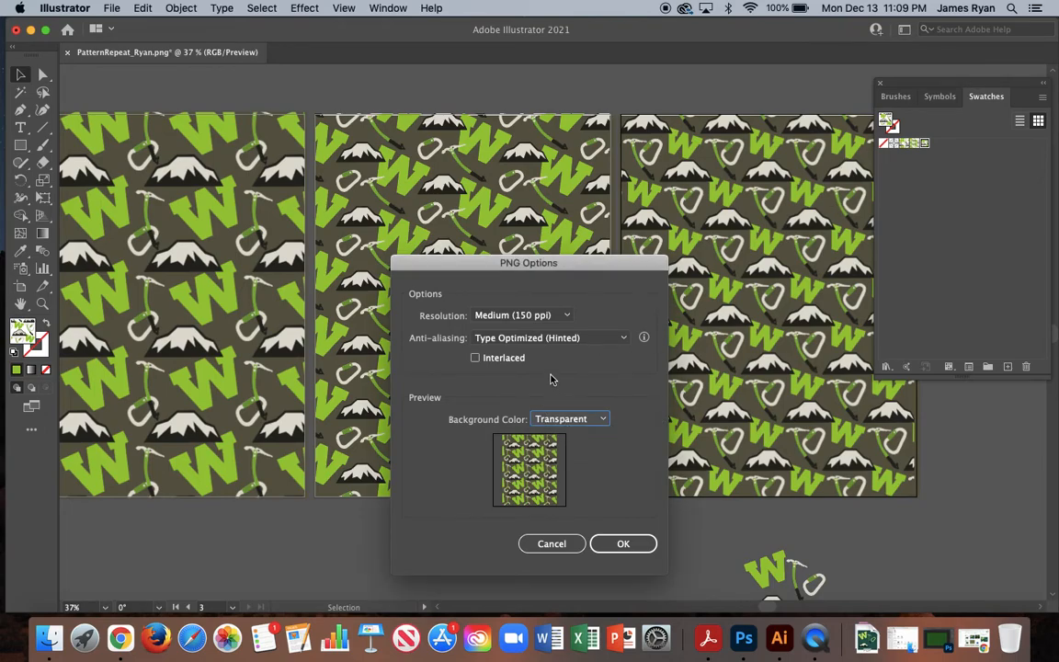
{"action": "left_click", "coordinate": [564, 318]}
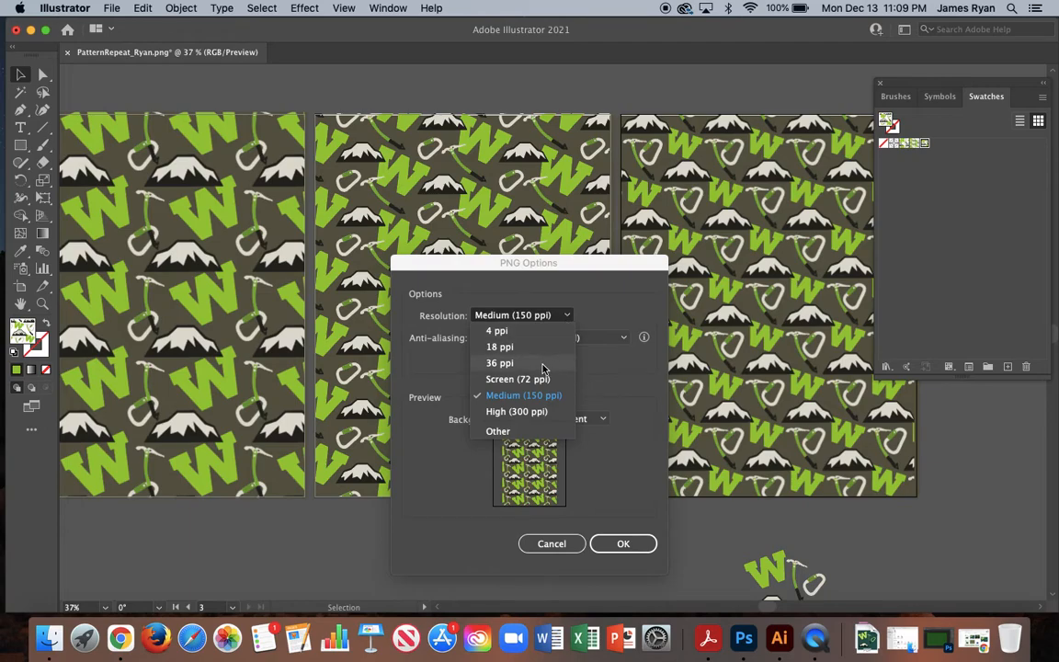
{"action": "left_click", "coordinate": [529, 410]}
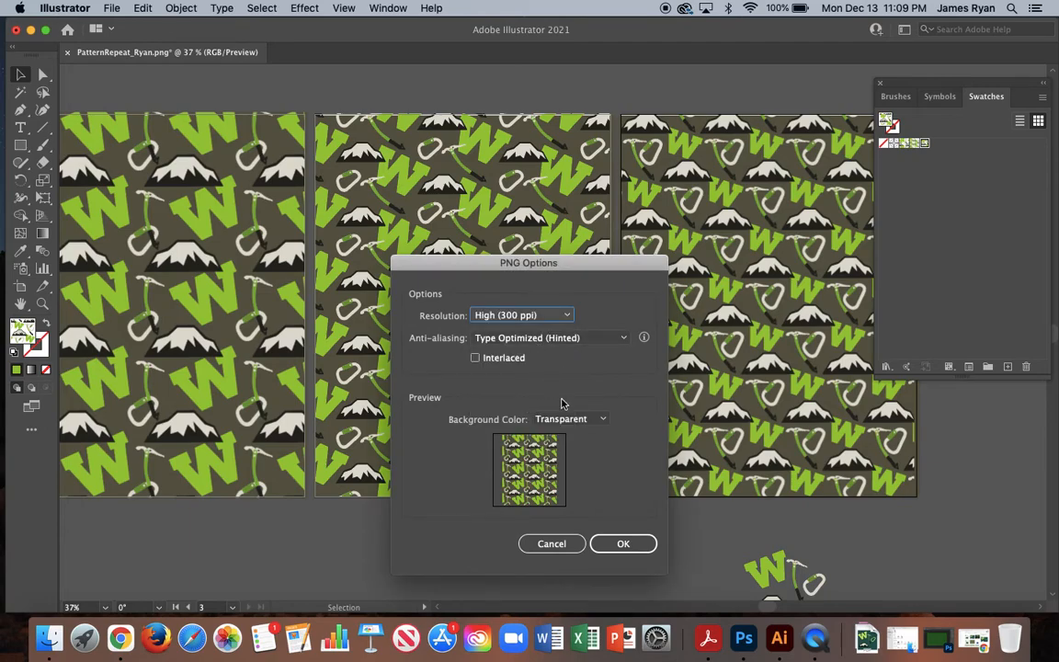
{"action": "left_click", "coordinate": [623, 544]}
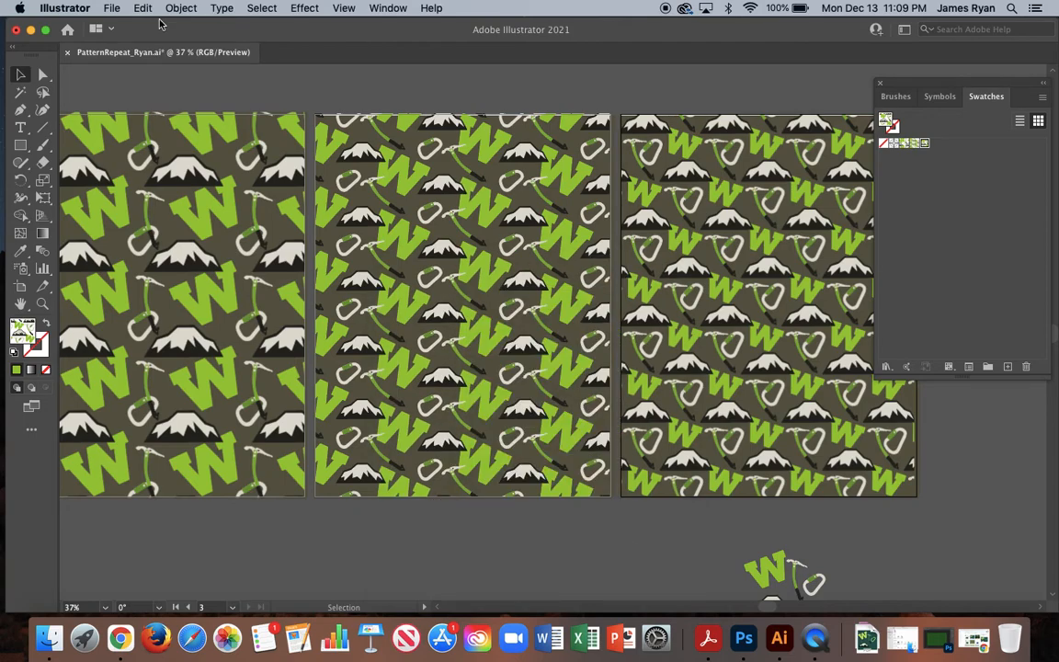
Move the Illustrator window and Swatches panel off the desktop files and open the exported -01 PNG in Preview.
{"action": "left_click_drag", "start_coordinate": [190, 29], "coordinate": [3, 180]}
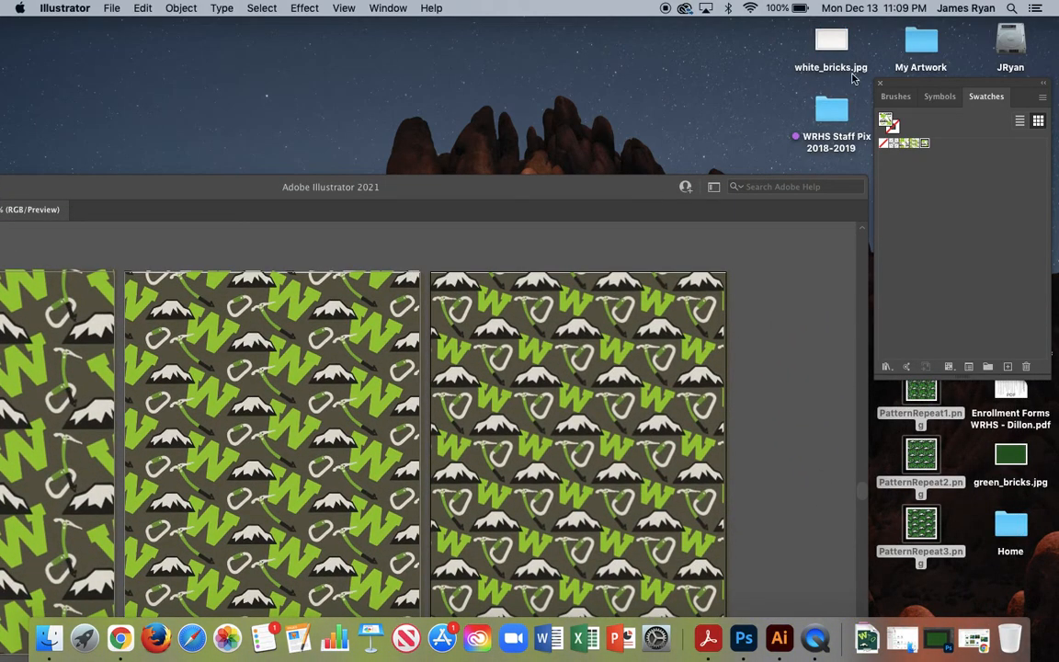
{"action": "left_click_drag", "start_coordinate": [924, 82], "coordinate": [686, 59]}
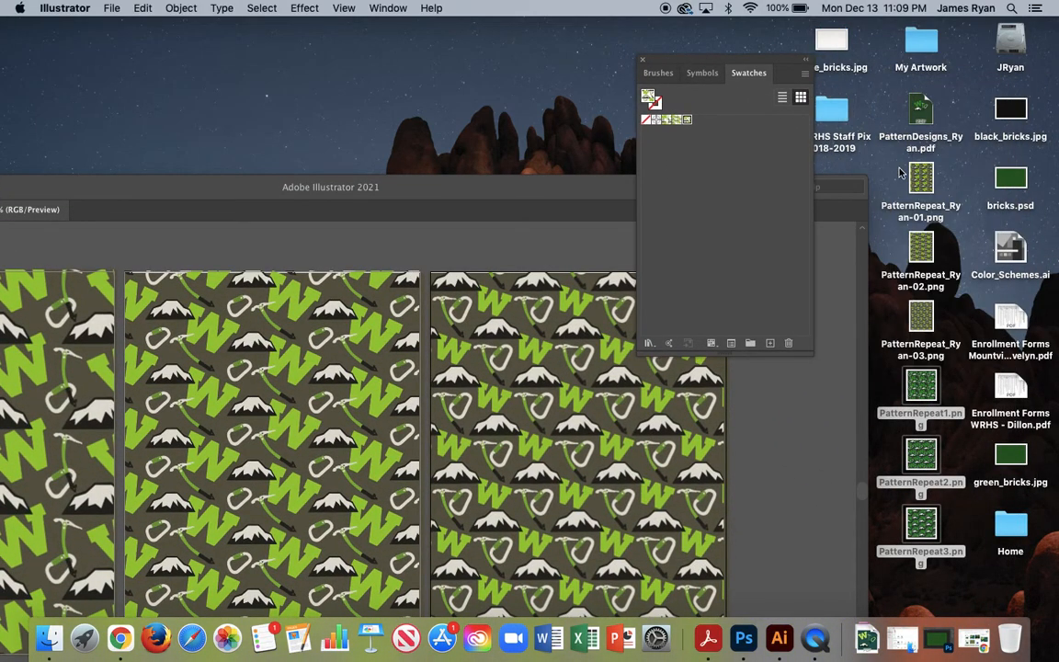
{"action": "double_click", "coordinate": [926, 189]}
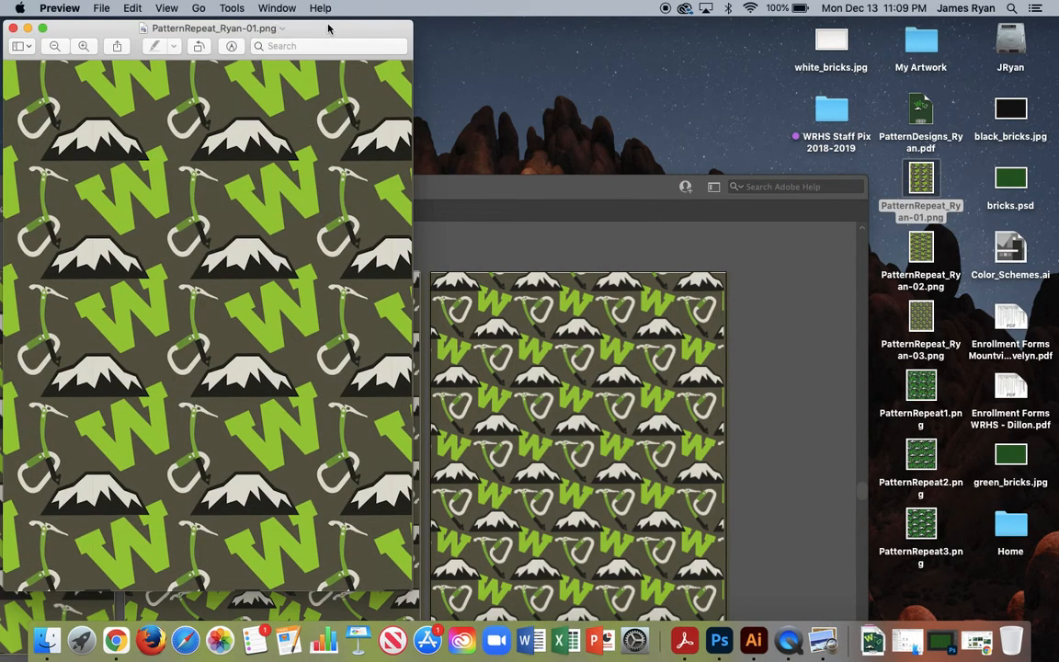
Move the Preview window toward the middle of the screen and examine the exported grid pattern as a whole.
{"action": "left_click_drag", "start_coordinate": [328, 32], "coordinate": [722, 33]}
{"action": "scroll", "coordinate": [618, 226], "scroll_direction": "down", "scroll_amount": 3}
{"action": "scroll", "coordinate": [618, 226], "scroll_direction": "up", "scroll_amount": 3}
{"action": "scroll", "coordinate": [618, 227], "scroll_direction": "down", "scroll_amount": 2}
{"action": "scroll", "coordinate": [618, 226], "scroll_direction": "up", "scroll_amount": 2}
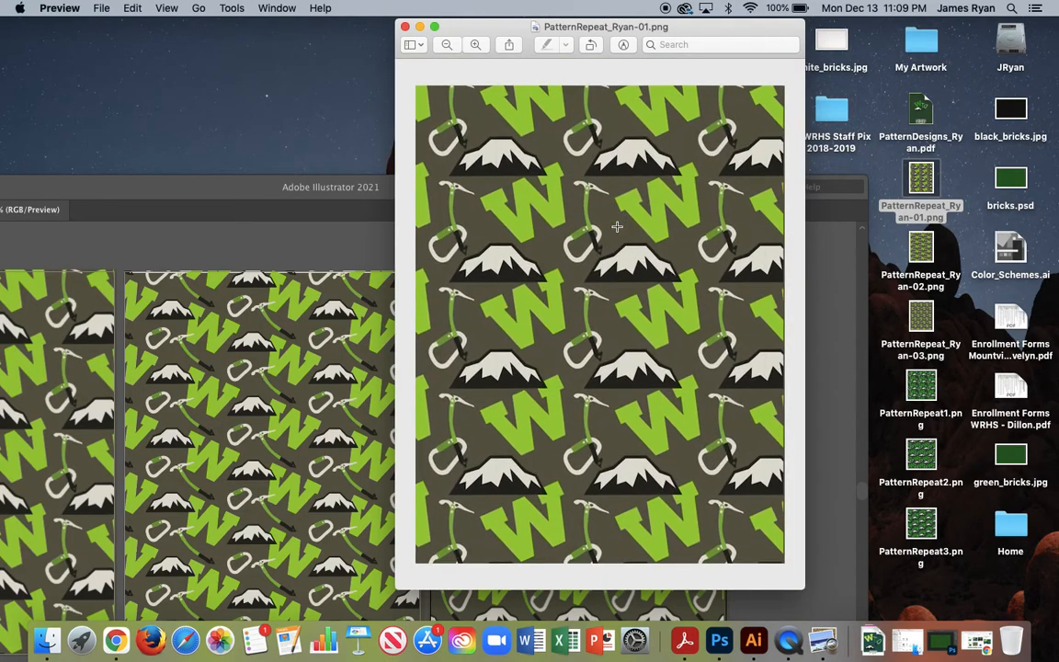